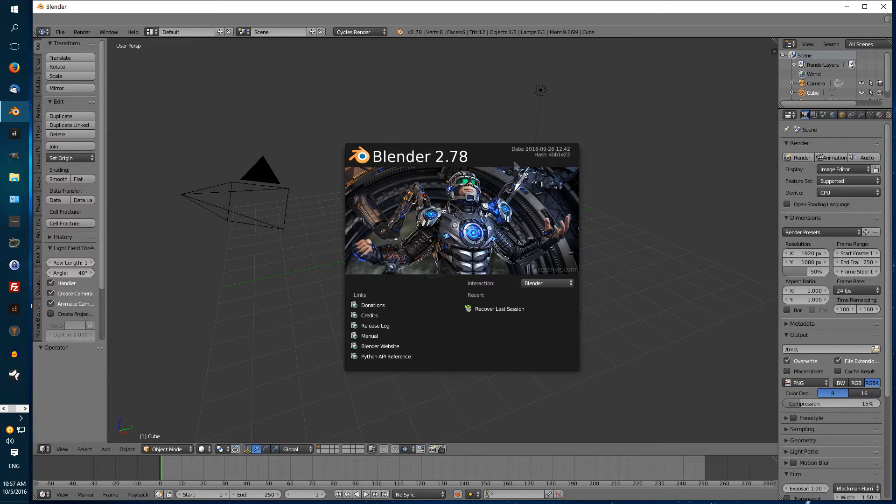
# Step: Dismiss the splash screen and delete the default cube from the scene
pyautogui.click(642, 124)
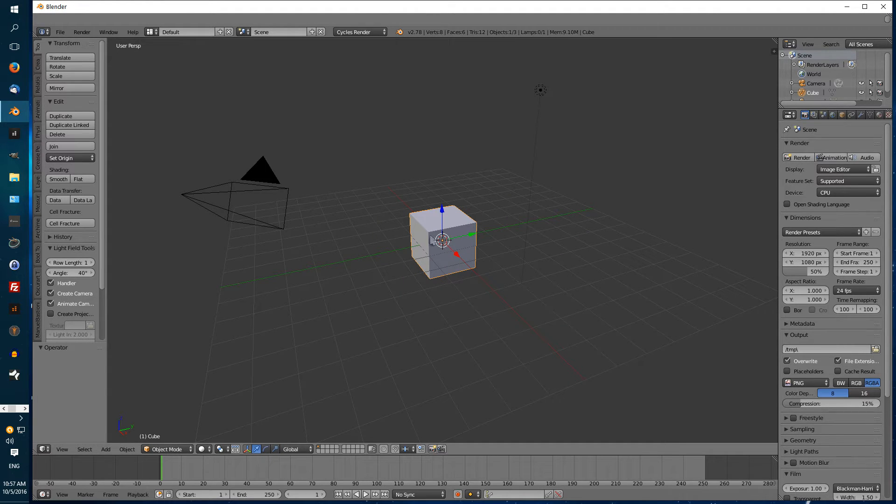
pyautogui.click(127, 449)
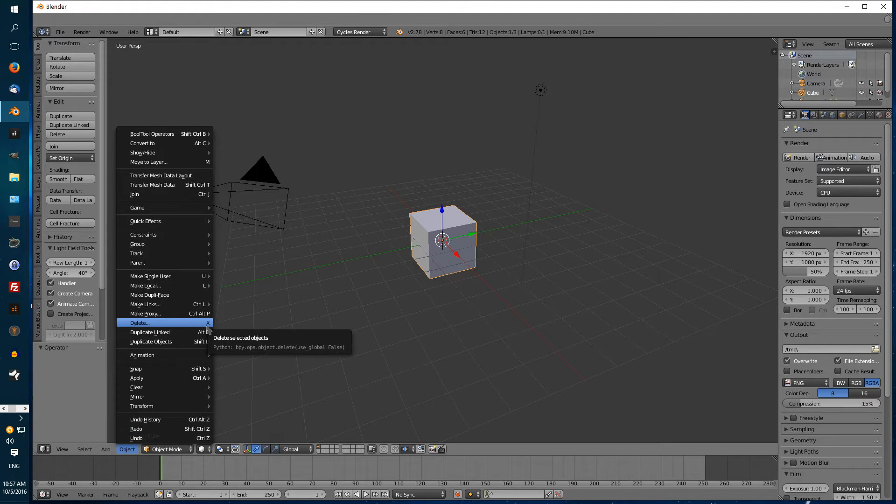
pyautogui.press('x')
pyautogui.click(600, 292)
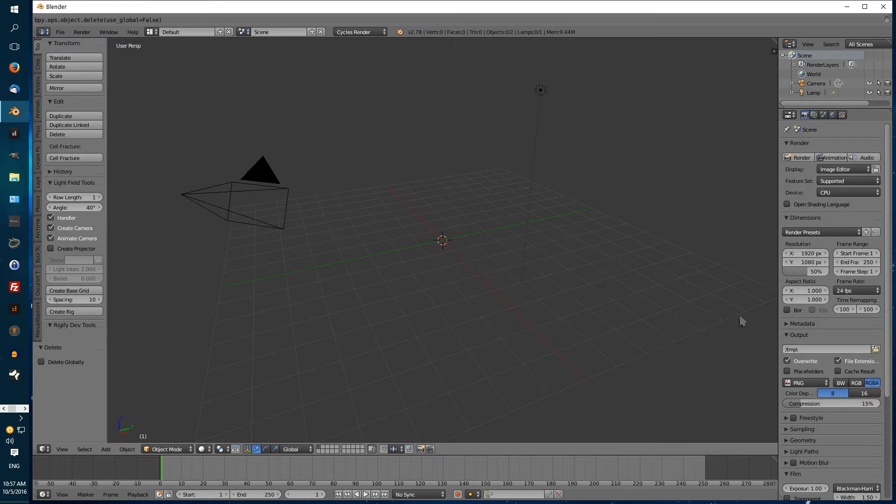
# Step: Try the Screencast Keys display with its mouse option set to Text, and reset the 3D cursor to the origin
pyautogui.press('n')
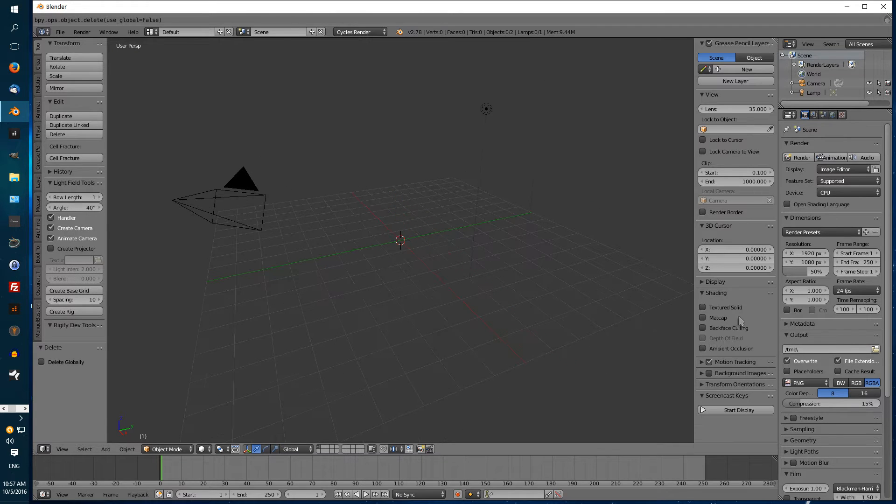
pyautogui.click(745, 410)
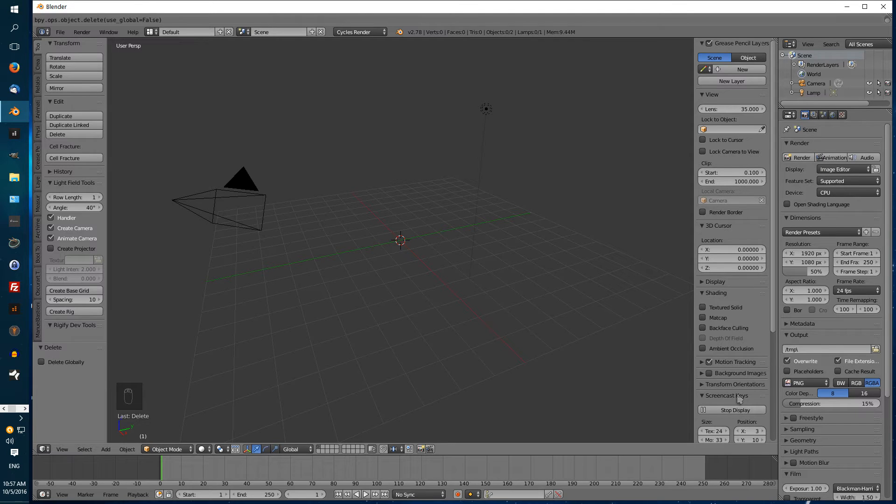
pyautogui.scroll(-5, 742, 401)
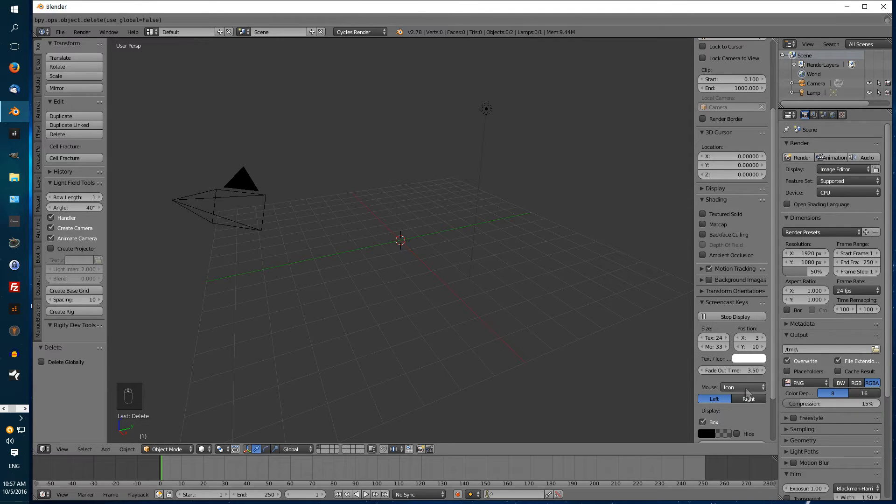
pyautogui.click(745, 389)
pyautogui.click(741, 363)
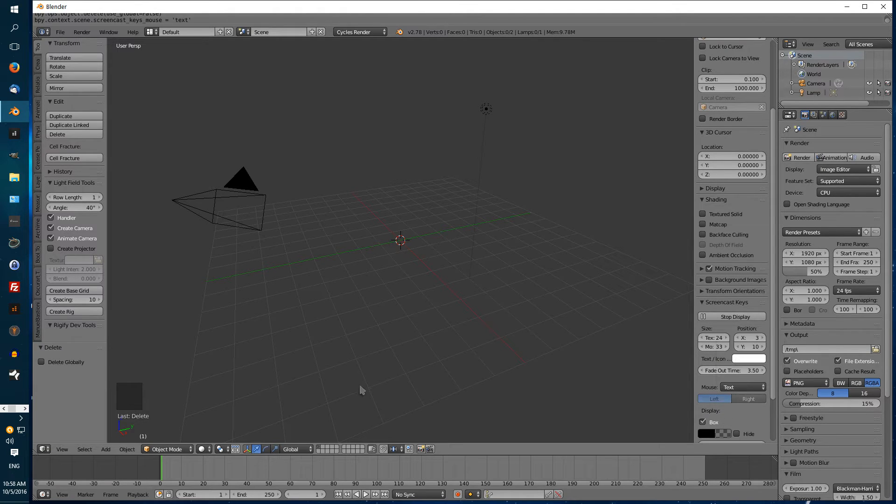
pyautogui.click(301, 373)
pyautogui.hotkey('shift', 'alt', 'c')
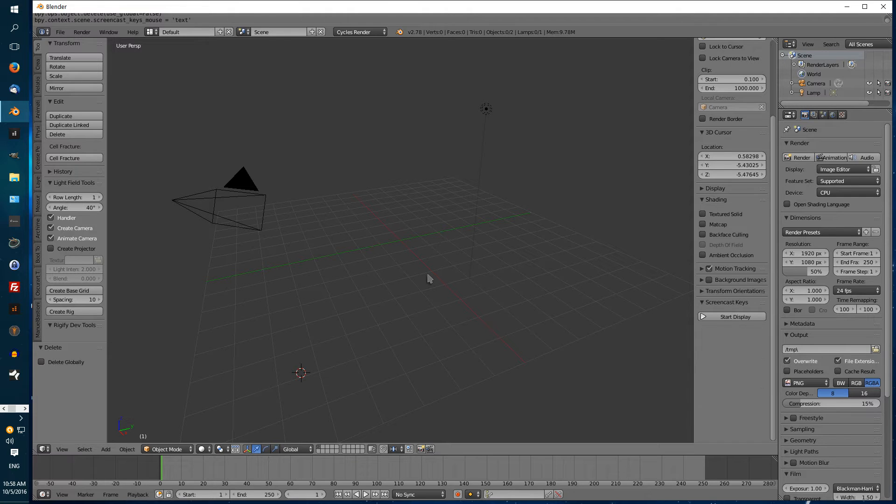
pyautogui.hotkey('shift', 'c')
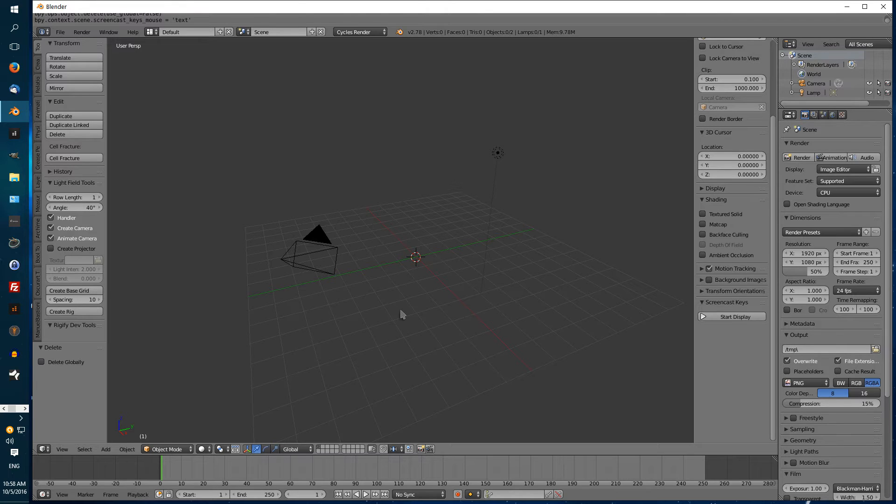
# Step: Switch the viewport to the top view and align the scene camera to that view
pyautogui.click(64, 449)
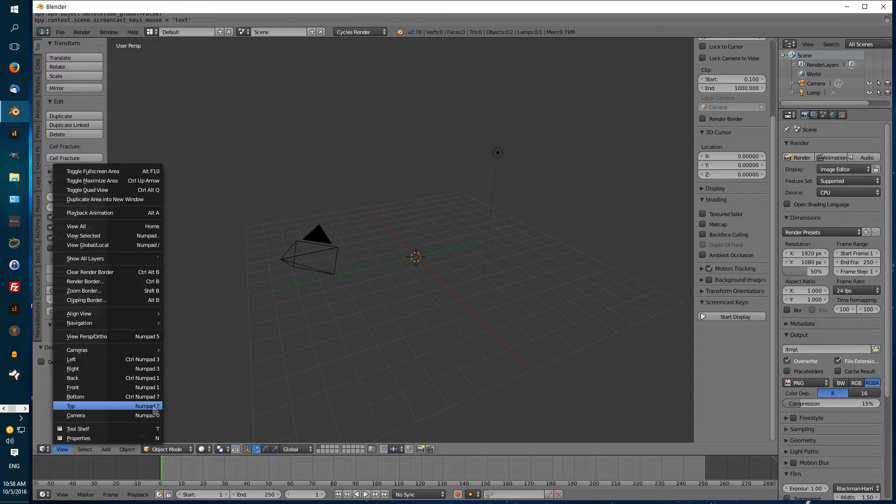
pyautogui.click(157, 387)
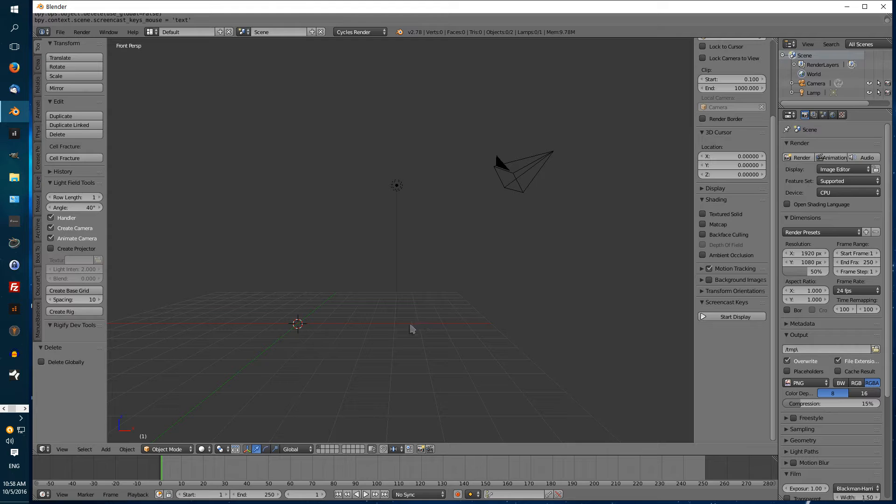
pyautogui.click(62, 449)
pyautogui.click(84, 406)
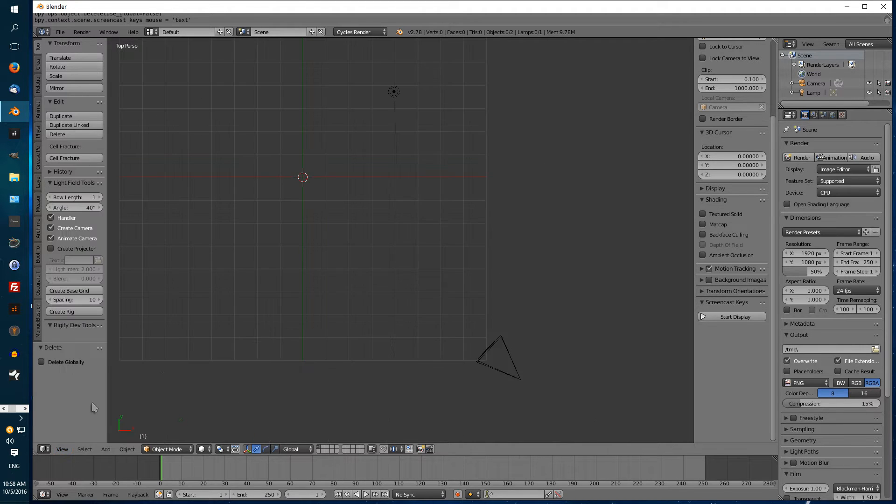
pyautogui.keyDown('shift'); pyautogui.moveTo(394, 246); pyautogui.dragTo(488, 269, button='middle'); pyautogui.keyUp('shift')
pyautogui.press('ctrl+alt+KP_0')
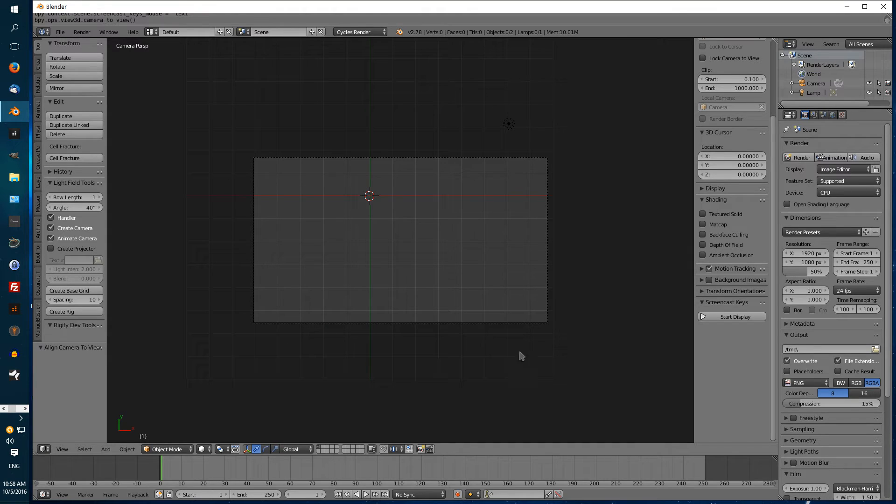
pyautogui.click(63, 449)
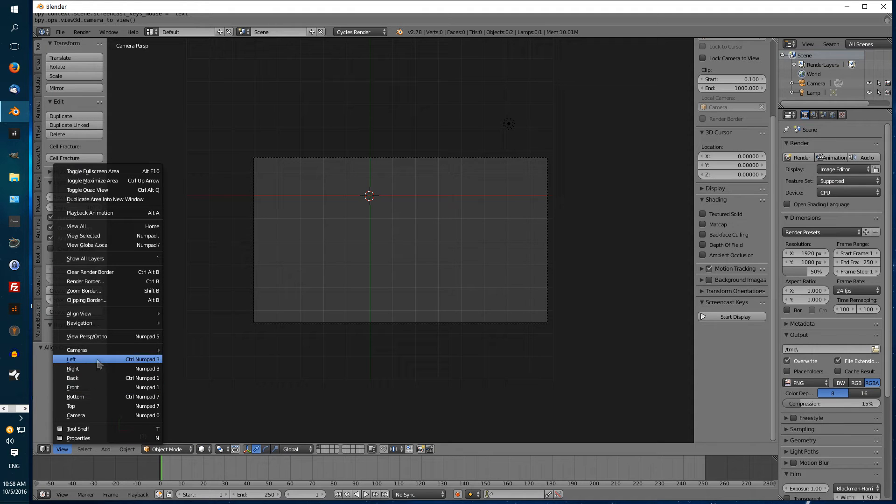
pyautogui.moveTo(100, 356)
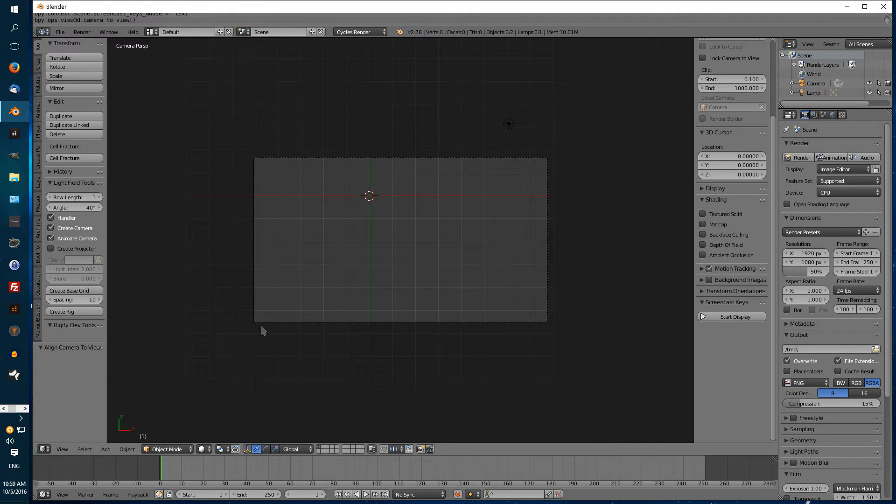
# Step: Add a text object at the world origin
pyautogui.hotkey('shift', 'a')
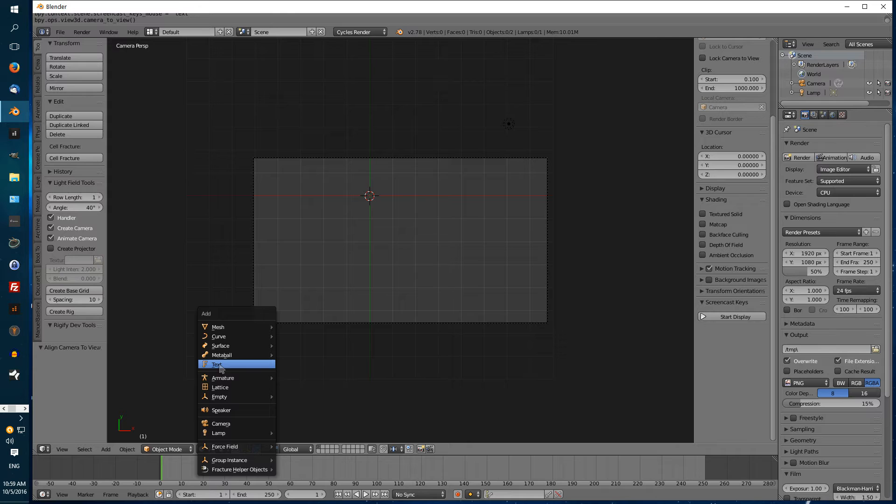
pyautogui.click(106, 449)
pyautogui.click(129, 401)
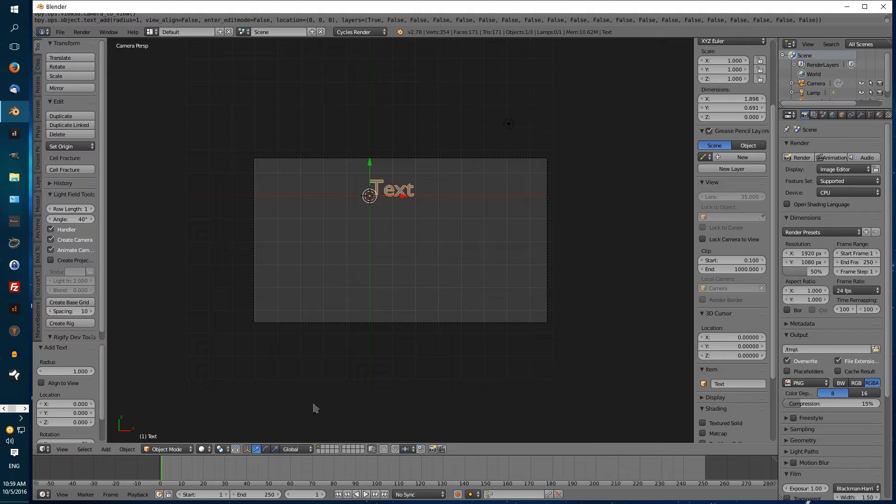
# Step: Replace the text object's default wording with "My Video" in Edit Mode and return to Object Mode
pyautogui.click(186, 450)
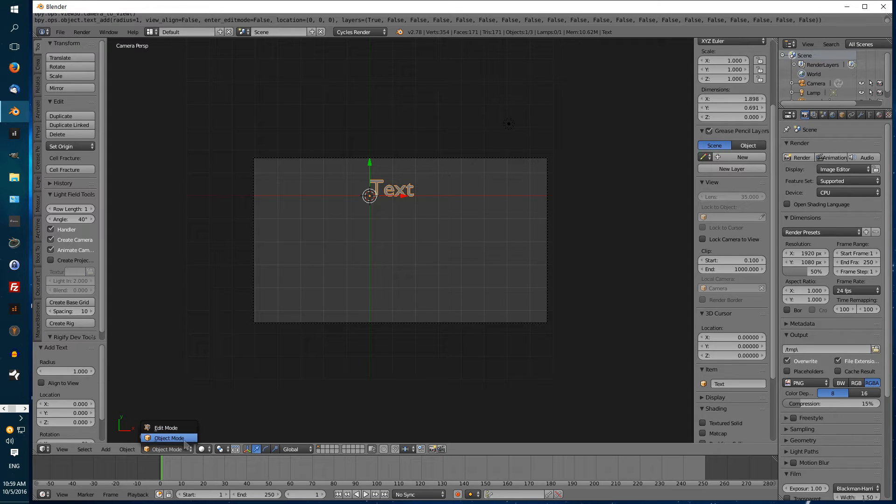
pyautogui.click(212, 355)
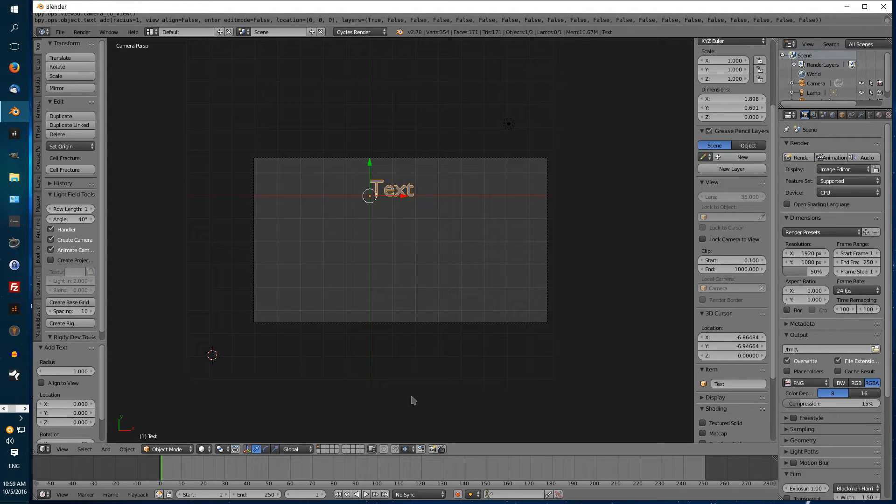
pyautogui.press('Tab')
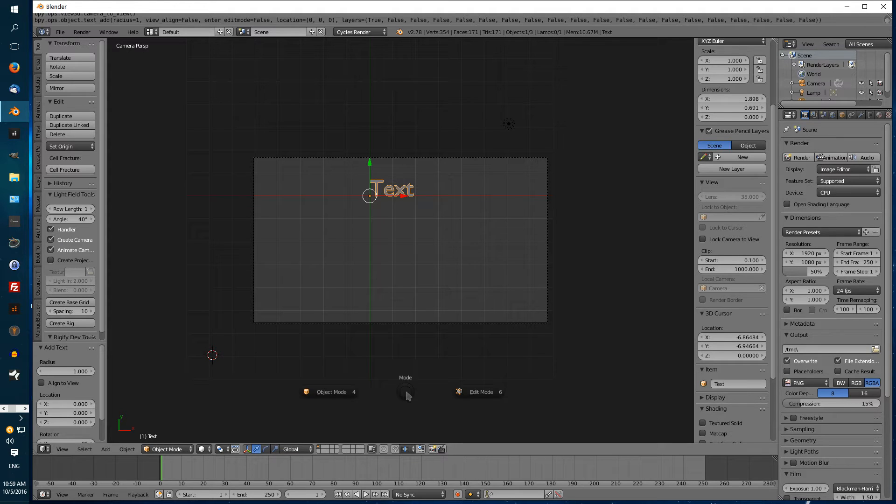
pyautogui.click(470, 393)
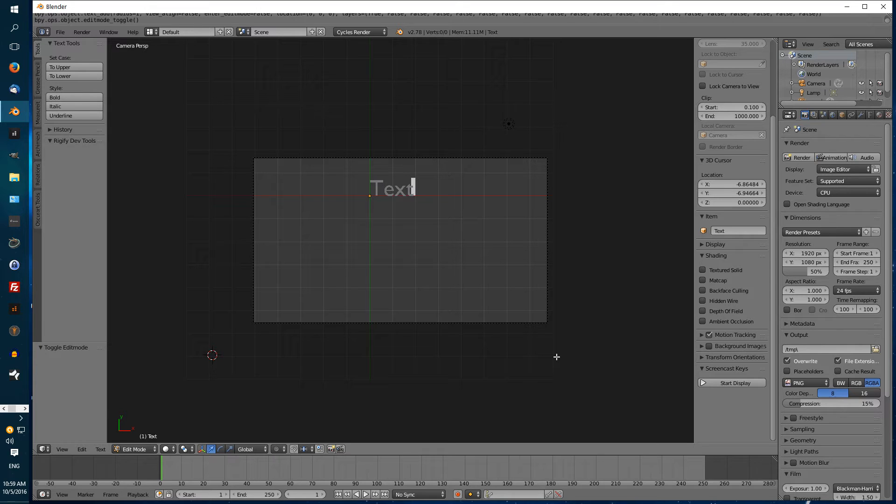
pyautogui.press('BackSpace')
pyautogui.press('BackSpace')
pyautogui.press('BackSpace')
pyautogui.press('BackSpace')
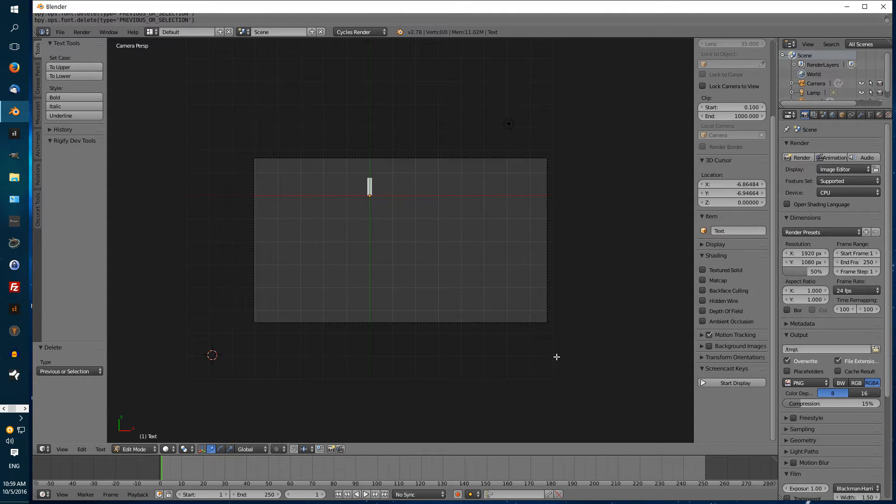
pyautogui.write('My Vid')
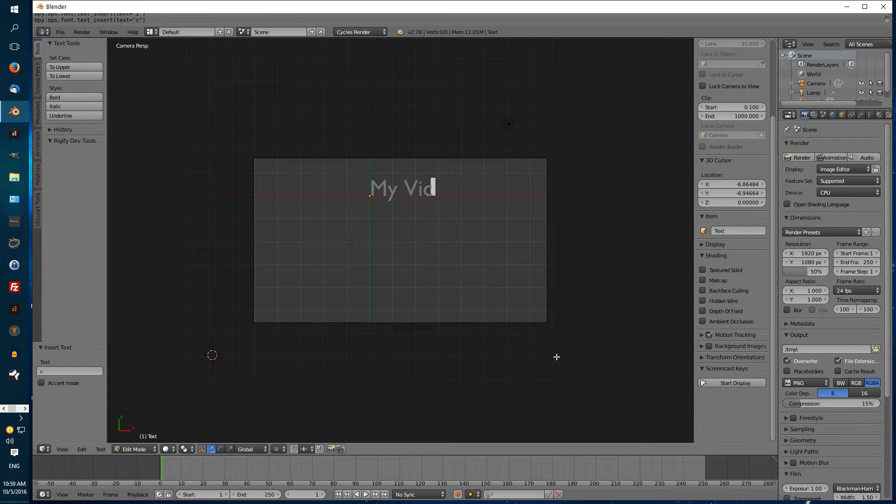
pyautogui.write('eo')
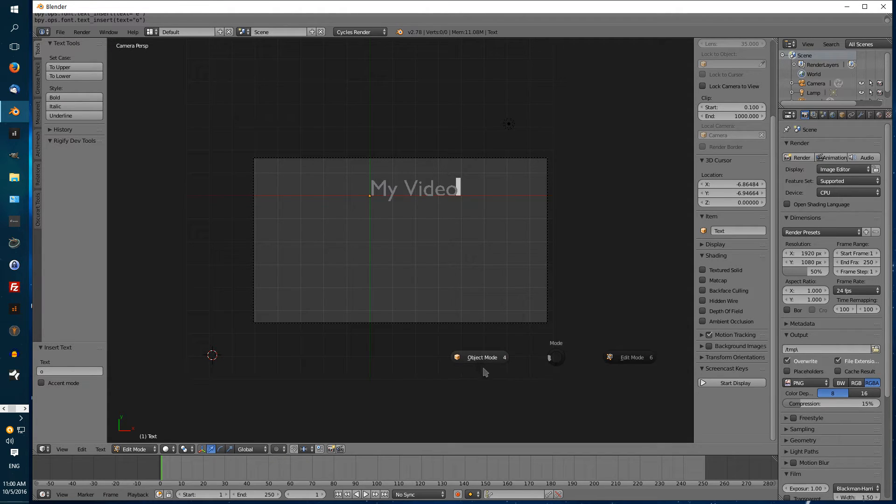
pyautogui.press('Tab')
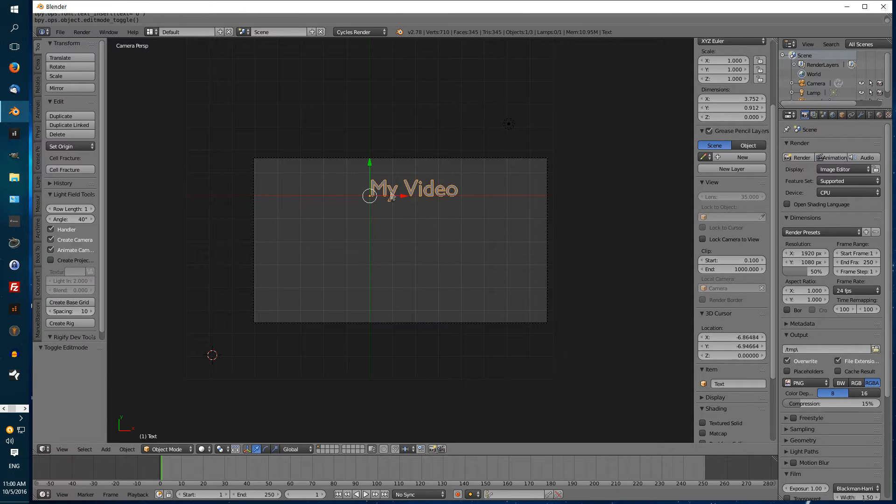
# Step: Move the "My Video" text to the centre of the camera frame, about -0.6 in X and -2.1 in Y
pyautogui.moveTo(370, 164); pyautogui.dragTo(370, 193)
pyautogui.press('g')
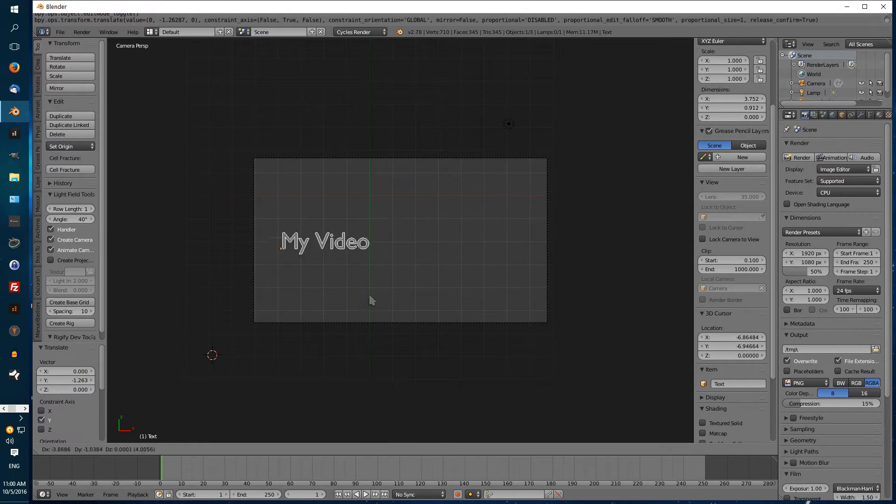
pyautogui.click(446, 292)
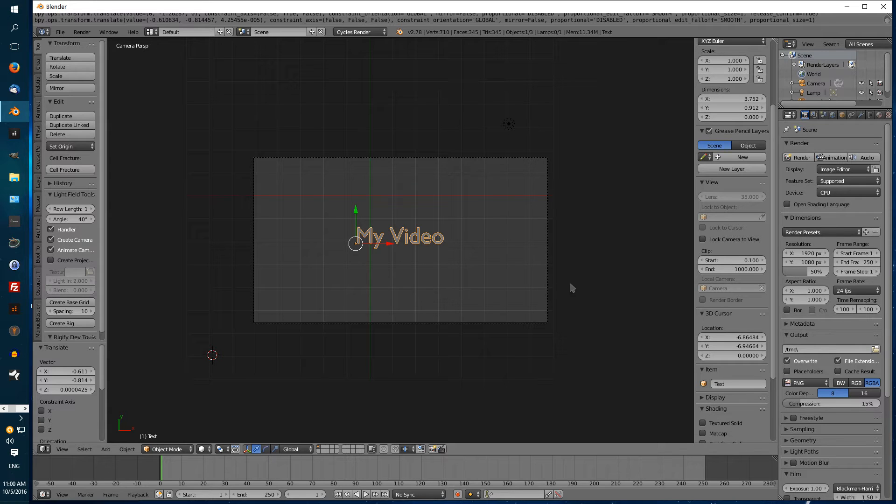
# Step: Widen the Properties editor and render a test still of the title from the camera
pyautogui.scroll(3, 570, 286)
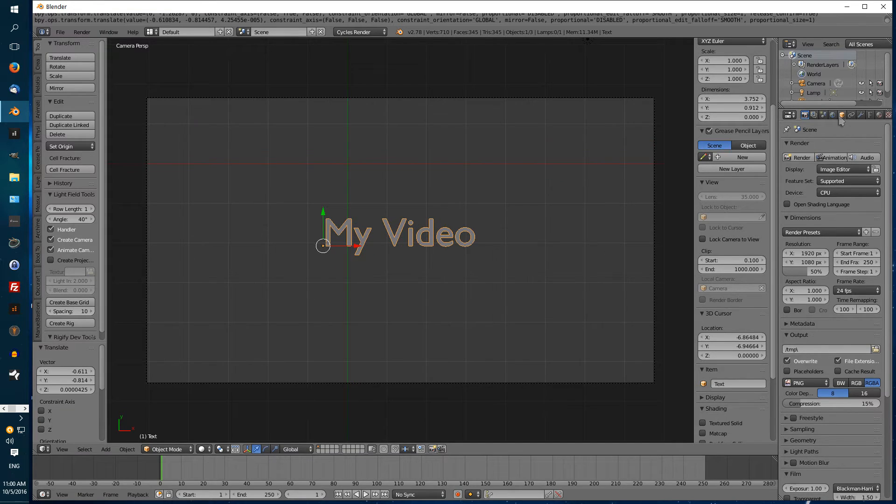
pyautogui.scroll(-2, 843, 119)
pyautogui.scroll(2, 841, 119)
pyautogui.scroll(-1, 839, 118)
pyautogui.moveTo(779, 160); pyautogui.dragTo(749, 168)
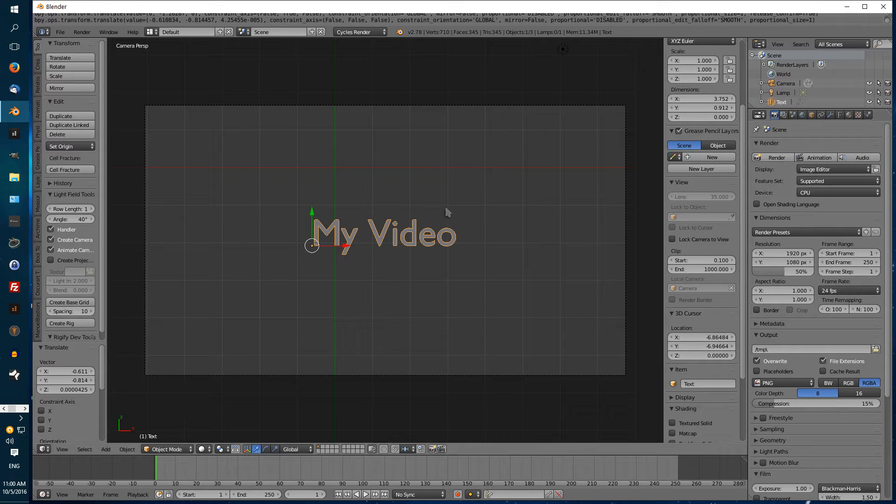
pyautogui.click(774, 159)
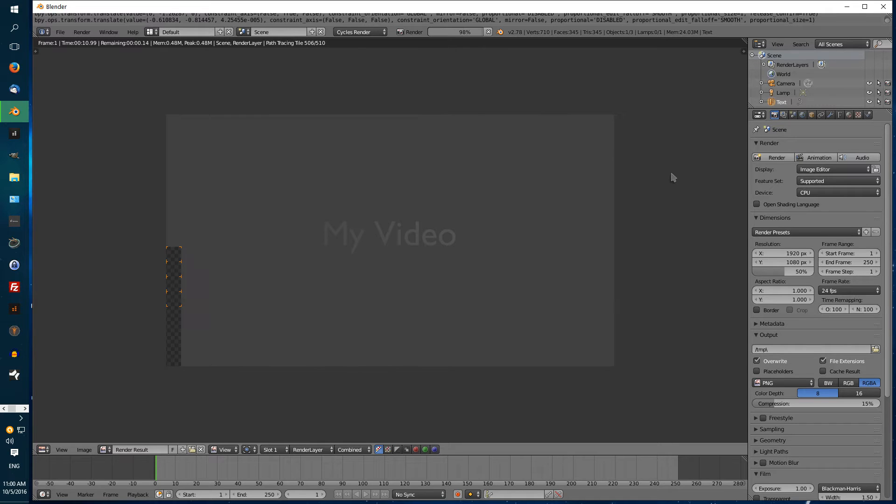
pyautogui.press('Escape')
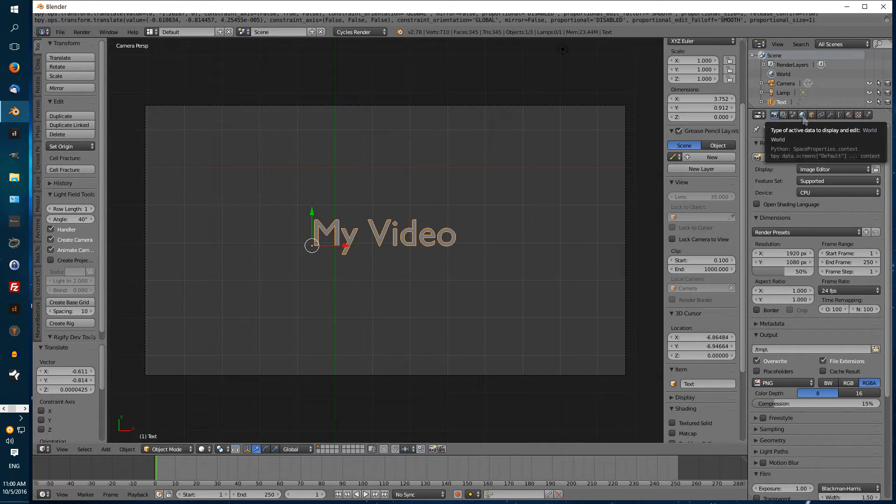
# Step: Enable nodes for the World surface and set its Background colour to black
pyautogui.click(803, 115)
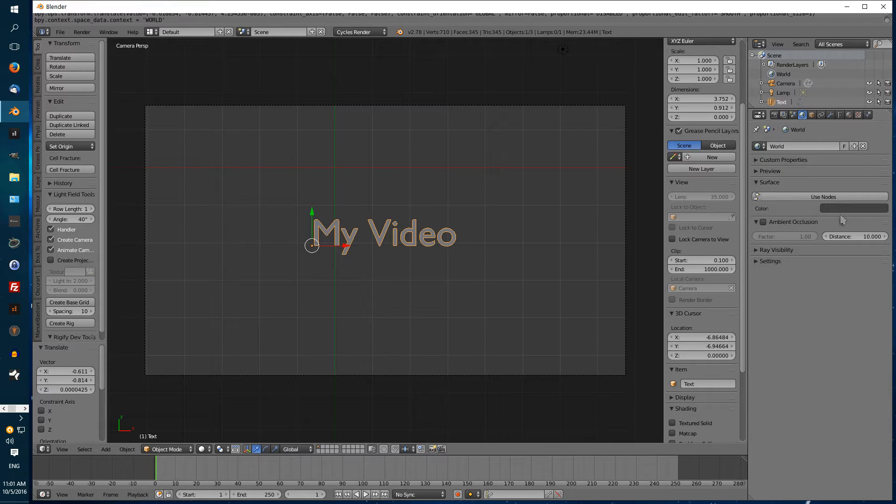
pyautogui.click(834, 198)
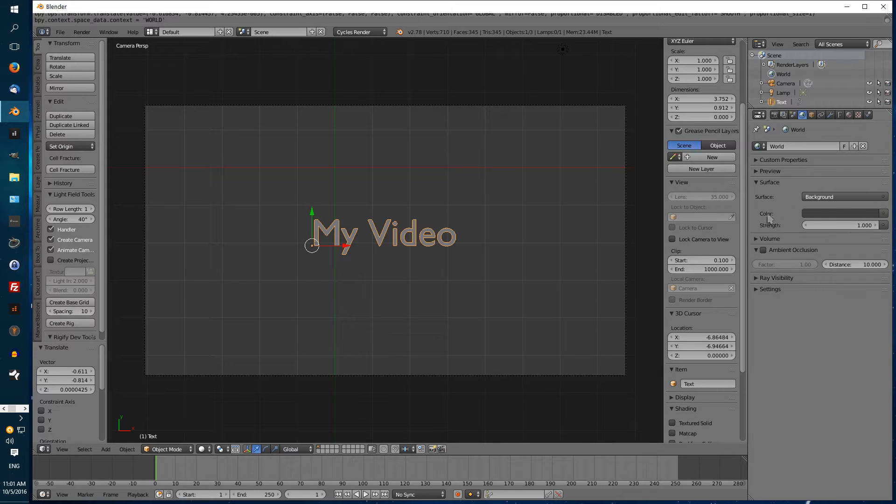
pyautogui.click(820, 214)
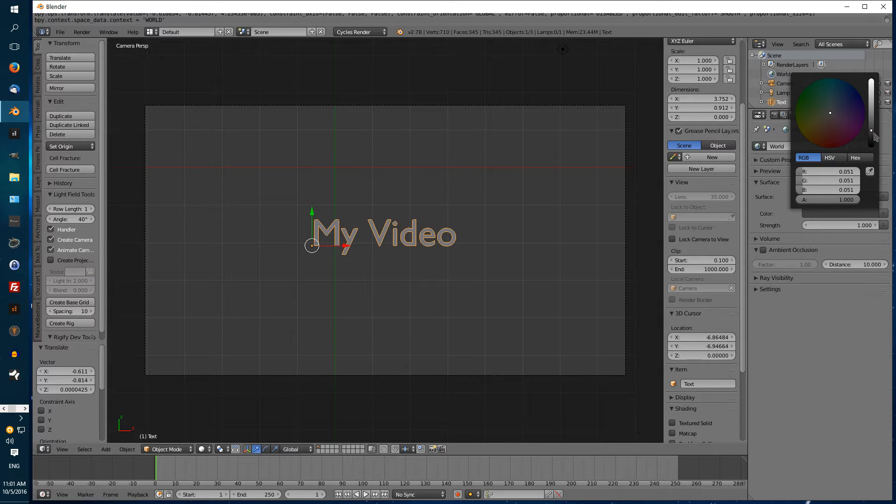
pyautogui.moveTo(871, 135); pyautogui.dragTo(871, 147)
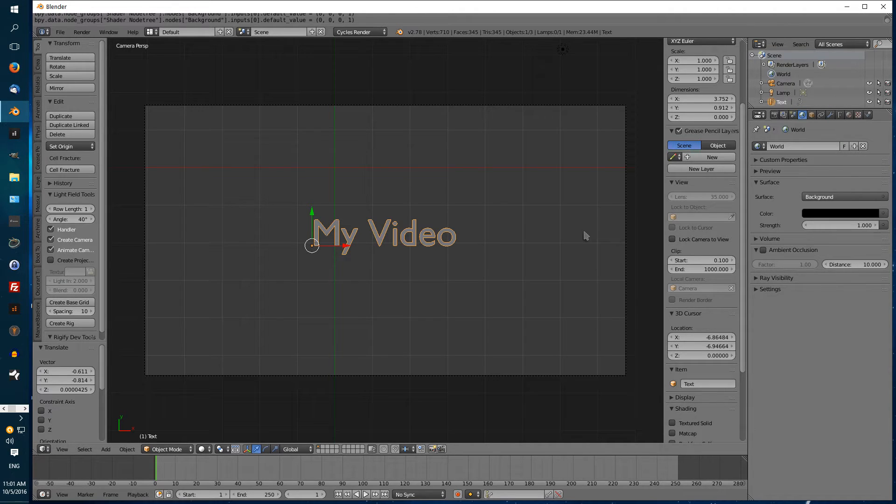
# Step: Render a test still of the title, and move the lamp closer to the text by about -1.55 in X and -2.2 in Y
pyautogui.press('F12')
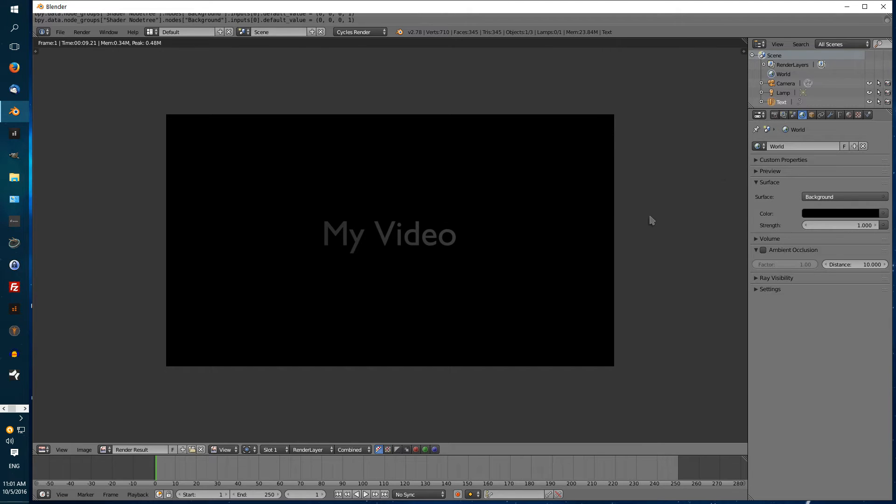
pyautogui.press('Escape')
pyautogui.scroll(-4, 449, 178)
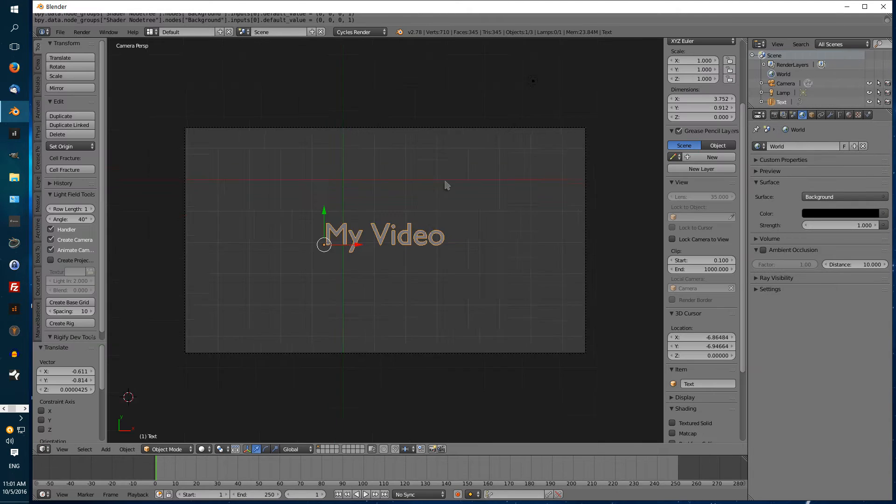
pyautogui.rightClick(471, 150)
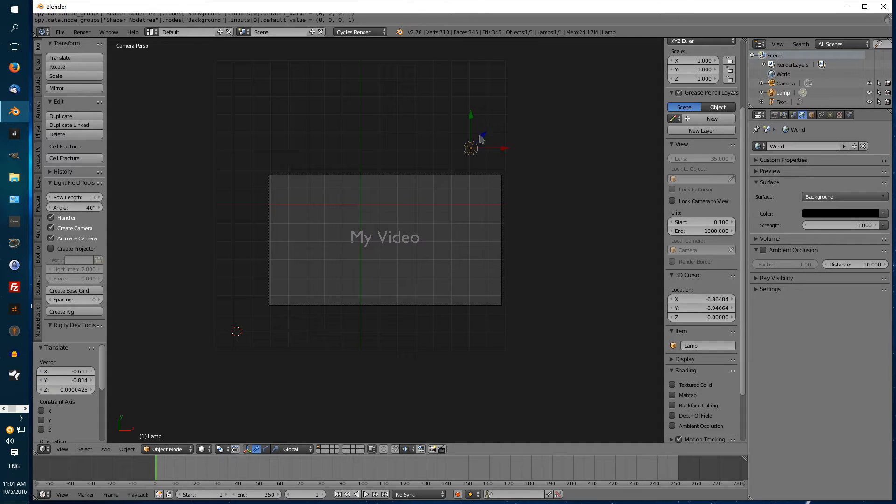
pyautogui.press('g')
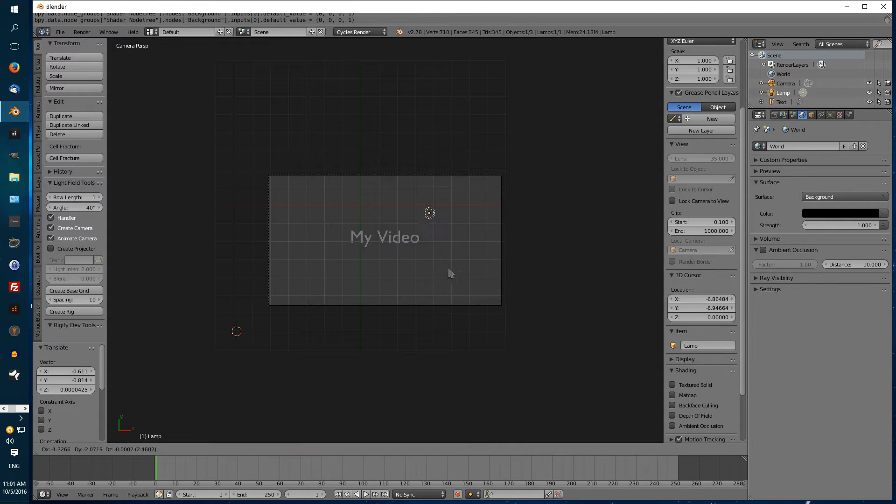
pyautogui.click(443, 275)
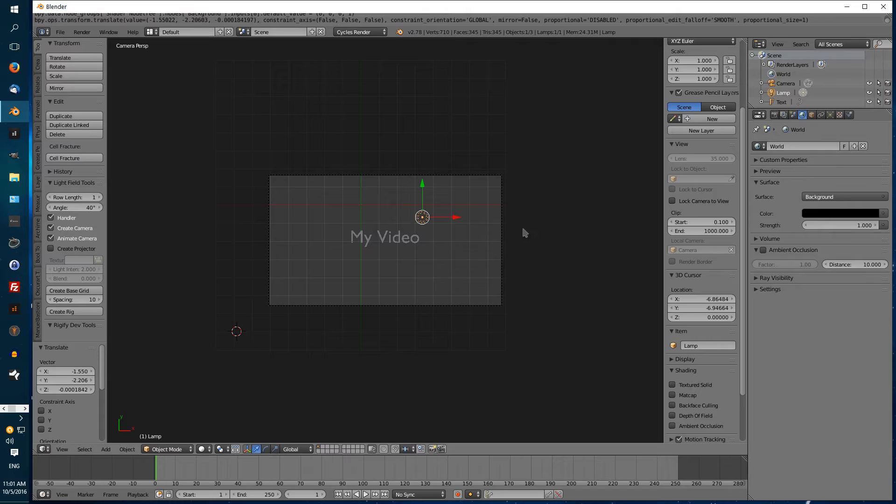
# Step: Change the lamp's type to Sun and render a test still of the title
pyautogui.click(830, 115)
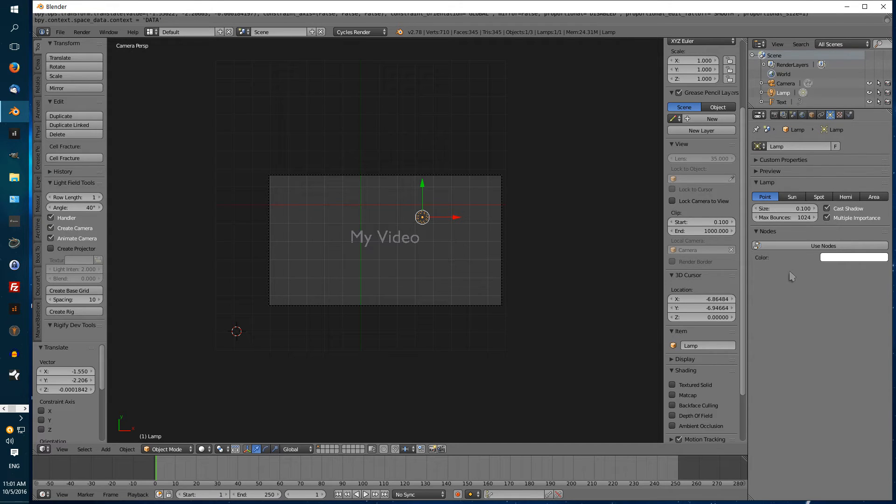
pyautogui.click(793, 196)
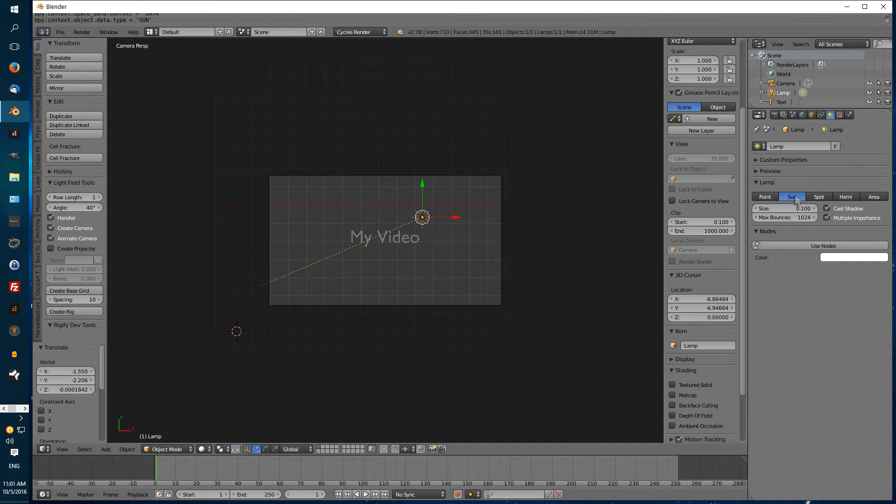
pyautogui.scroll(4, 582, 247)
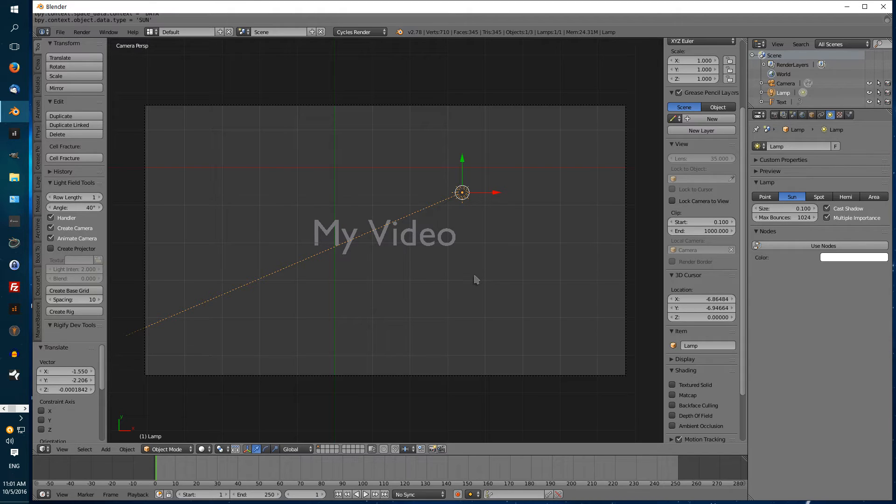
pyautogui.press('F12')
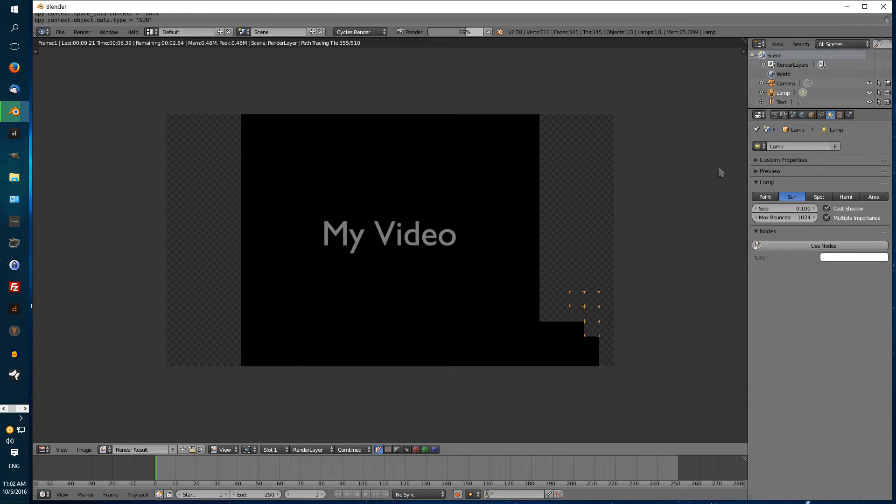
pyautogui.press('Escape')
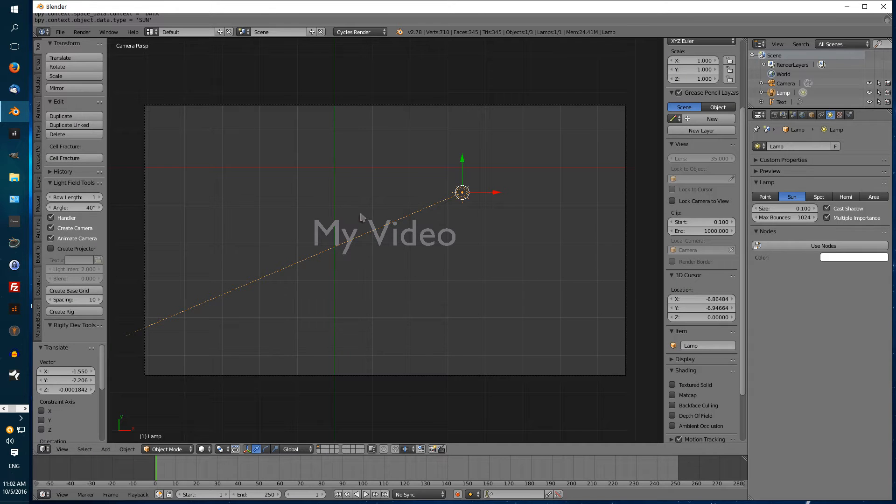
# Step: Add a new material to the "My Video" text object
pyautogui.rightClick(409, 237)
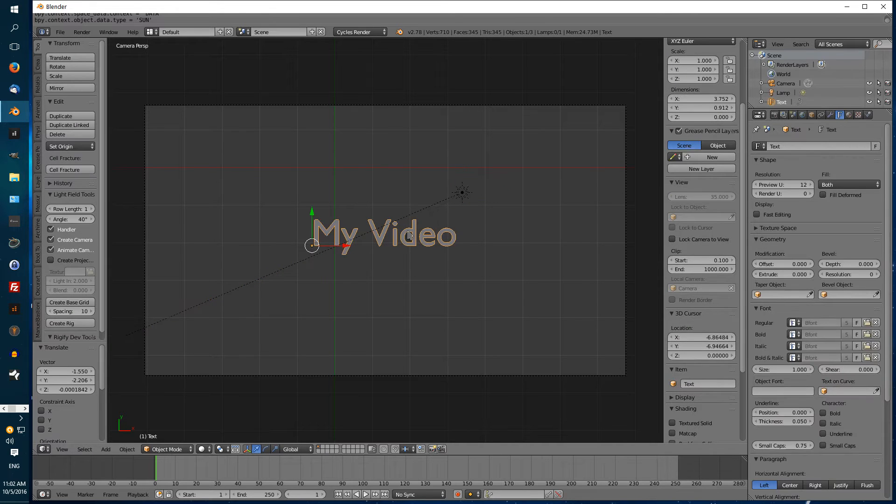
pyautogui.click(849, 115)
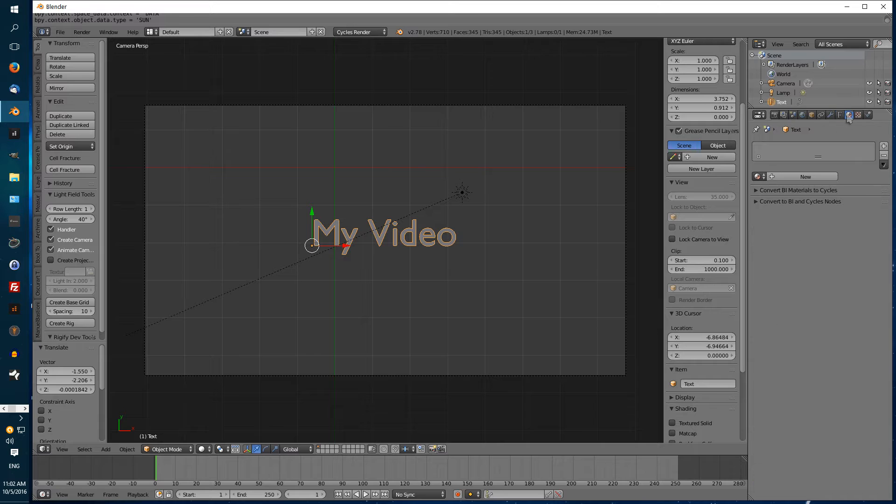
pyautogui.click(799, 177)
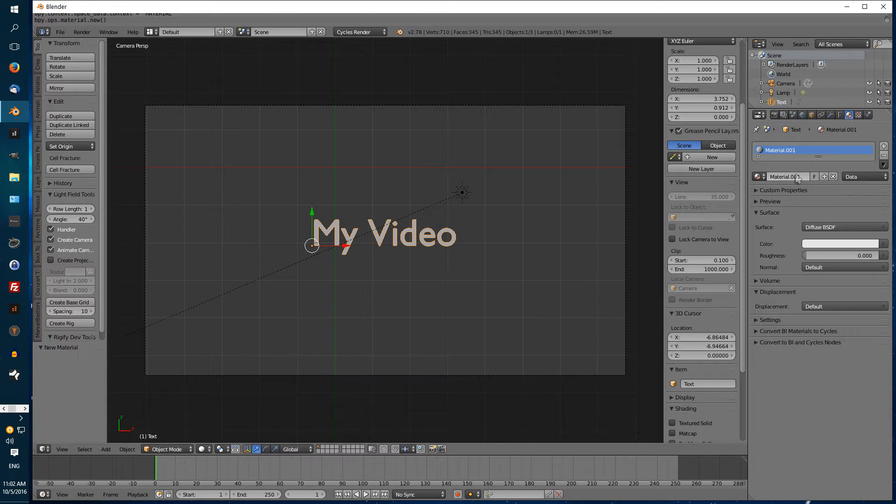
# Step: Try an Emission surface shader on the text's material with a test render, and switch the surface back to Diffuse BSDF
pyautogui.click(830, 229)
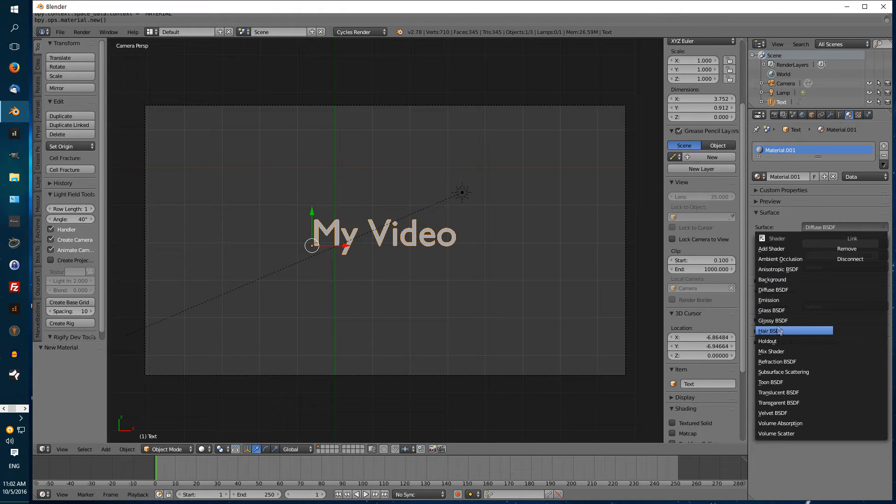
pyautogui.click(772, 301)
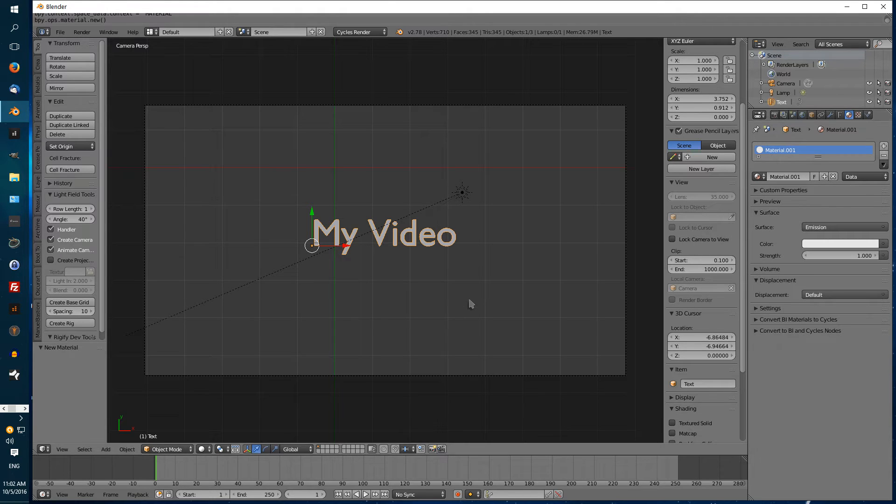
pyautogui.press('F12')
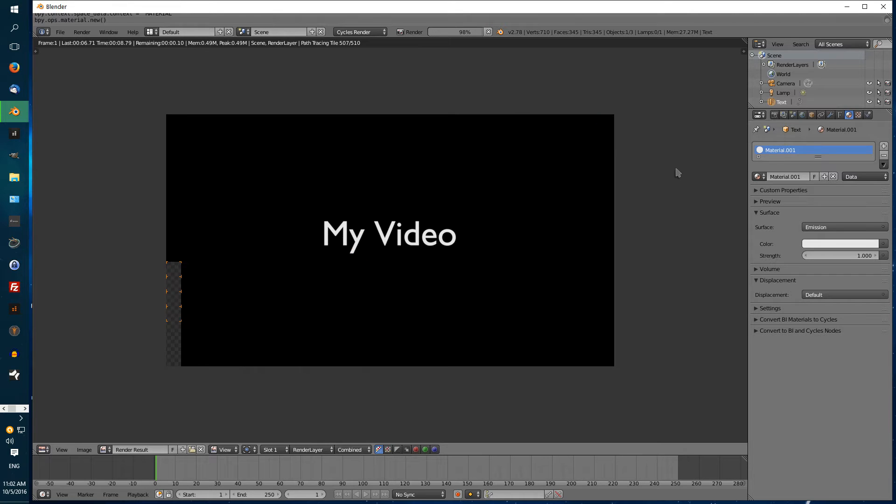
pyautogui.press('Escape')
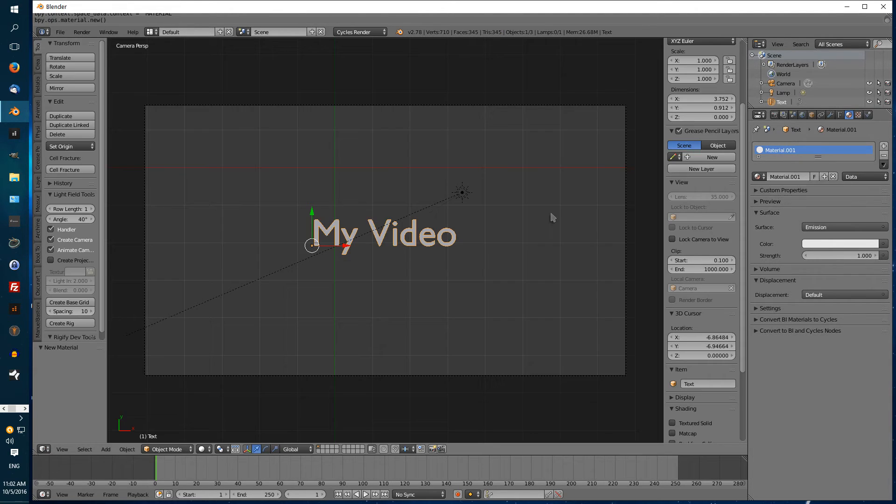
pyautogui.click(817, 227)
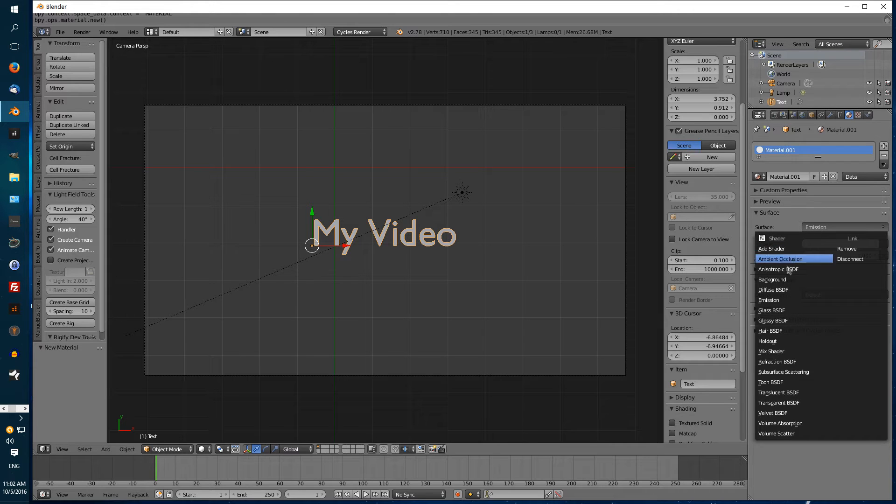
pyautogui.click(786, 290)
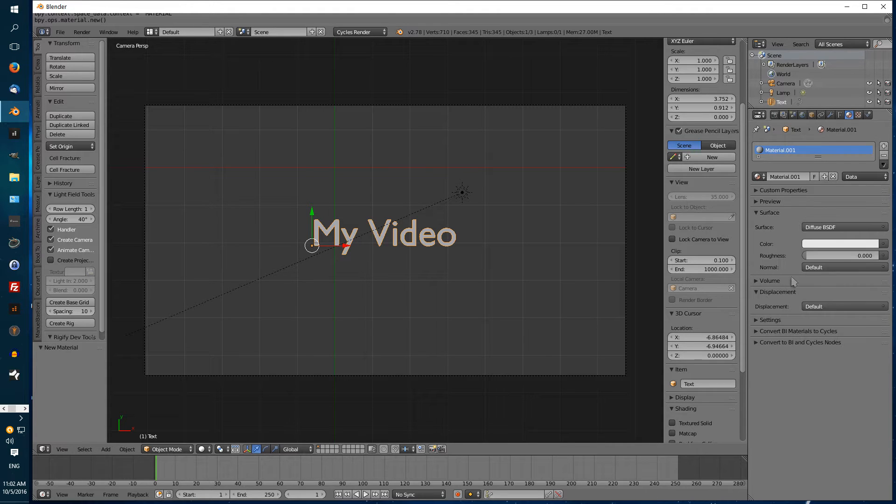
# Step: Enable nodes for the sun lamp, raise its Emission strength to 7.8 and render a test still
pyautogui.rightClick(461, 191)
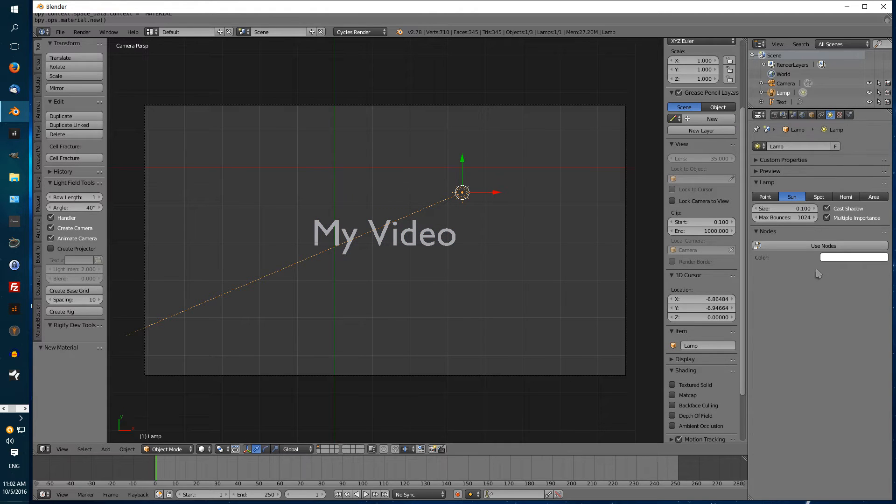
pyautogui.click(819, 245)
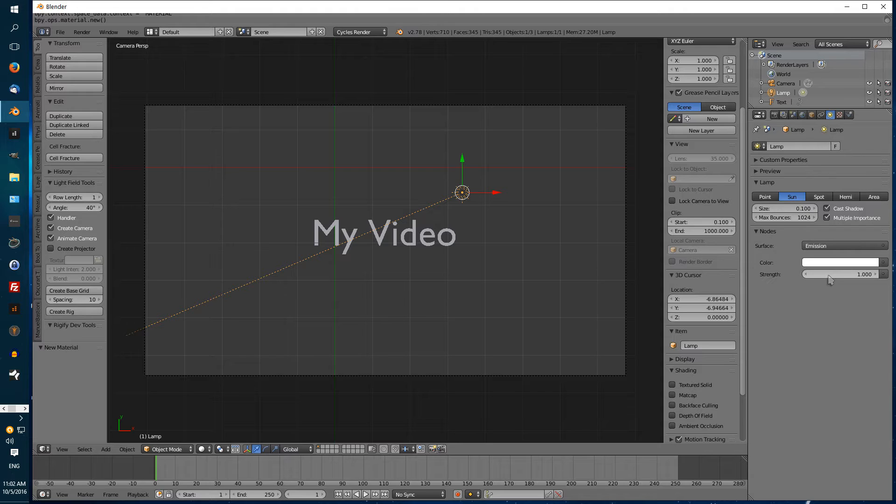
pyautogui.moveTo(823, 277); pyautogui.dragTo(854, 278)
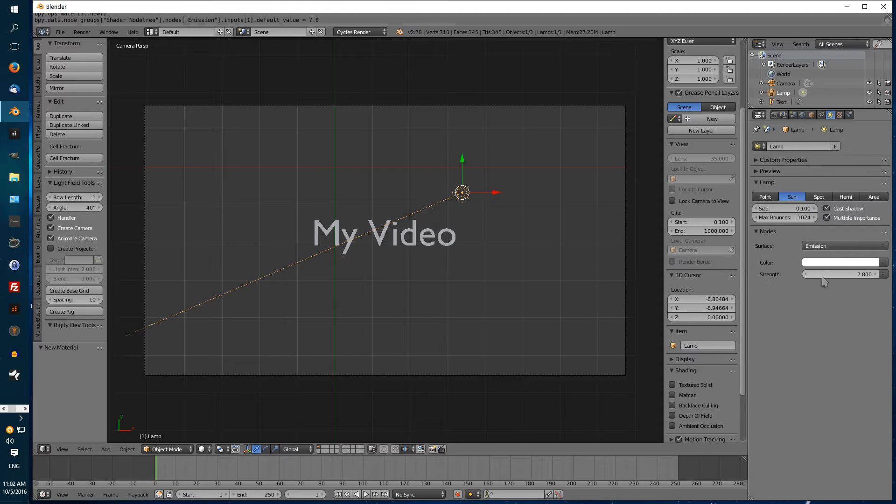
pyautogui.press('F12')
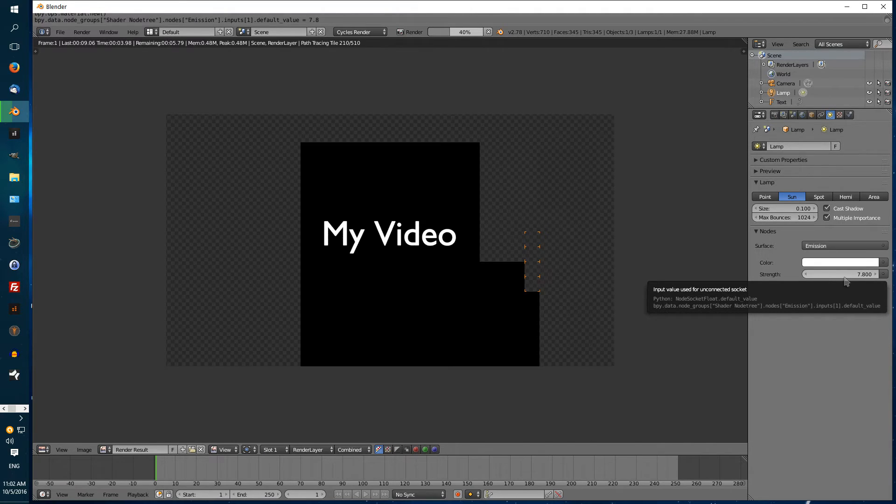
pyautogui.press('Escape')
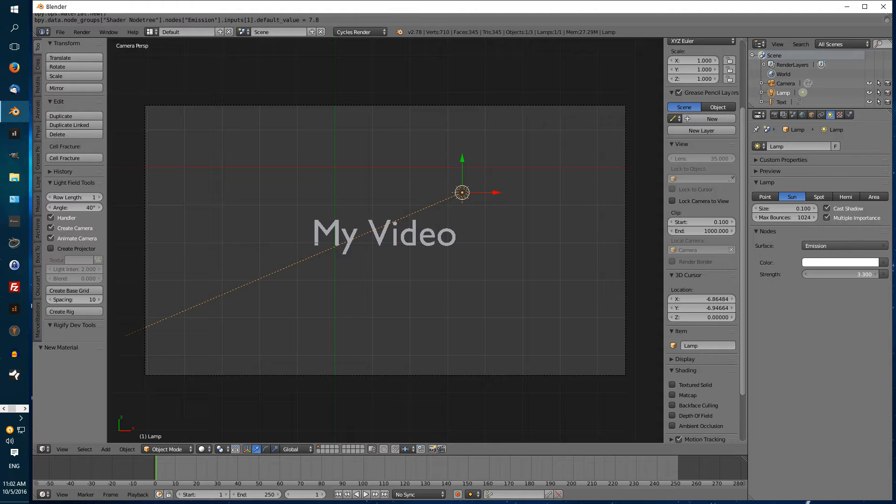
# Step: Reduce the sun lamp's Emission strength to 2.7 and render another test still of the title
pyautogui.press('Return')
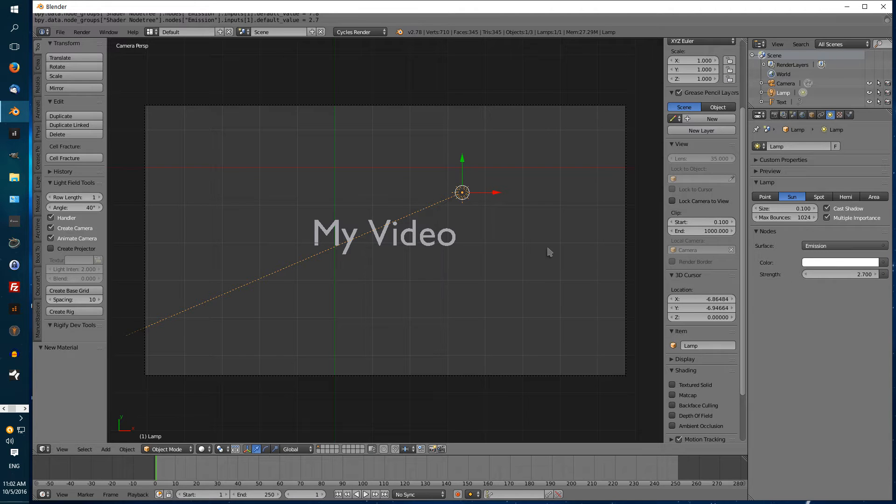
pyautogui.press('F12')
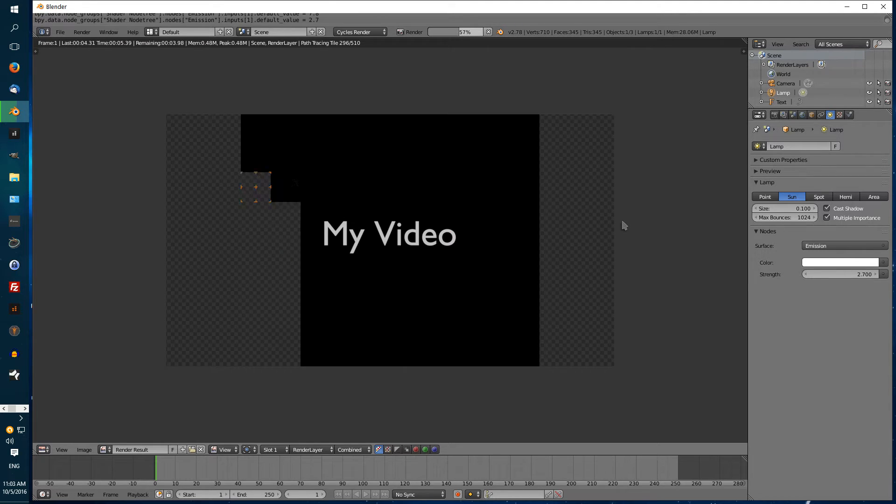
pyautogui.press('Escape')
pyautogui.press('Escape')
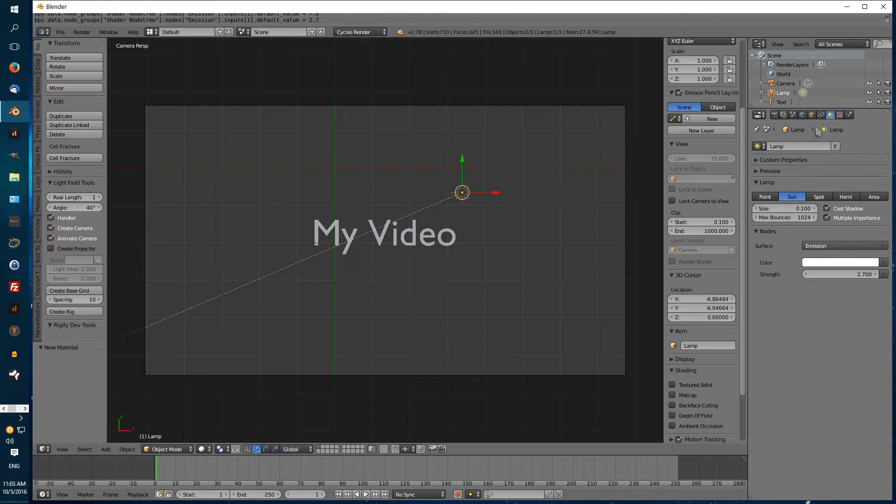
# Step: Set the scene's Cycles render device to GPU Compute
pyautogui.click(774, 115)
pyautogui.click(866, 194)
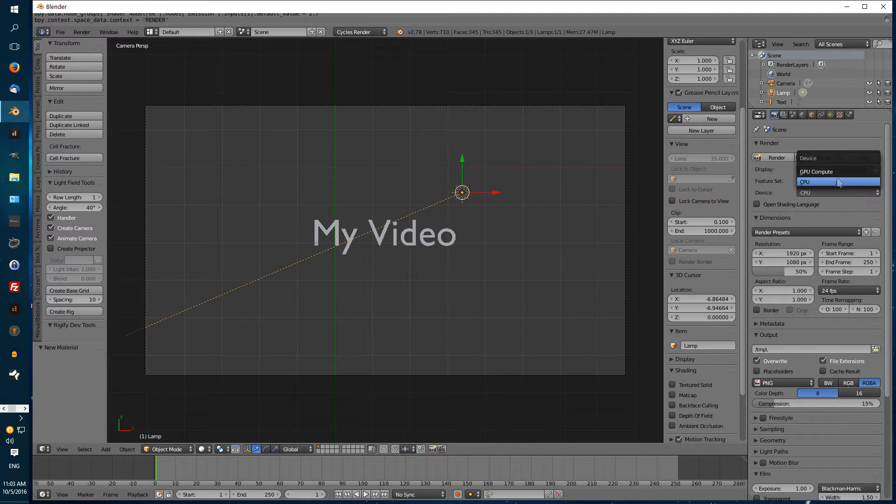
pyautogui.click(838, 175)
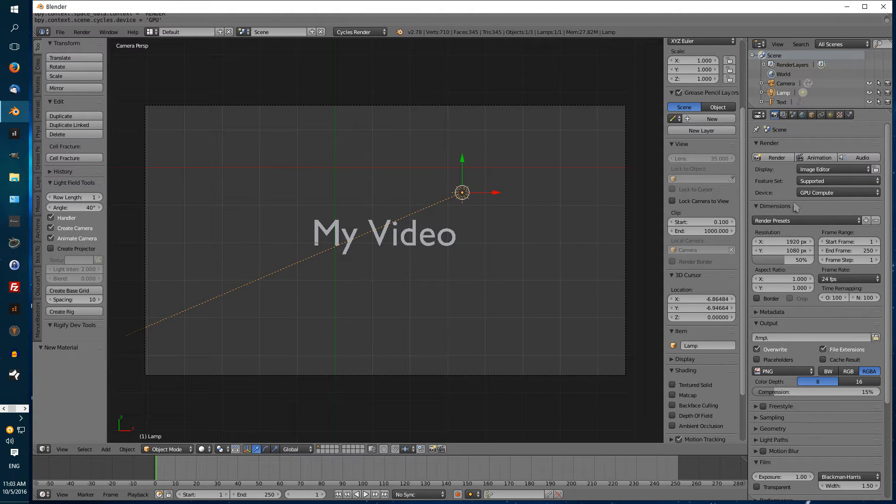
# Step: Give the "My Video" text an extrusion of about 0.539 and a bevel depth of about 0.033
pyautogui.rightClick(418, 237)
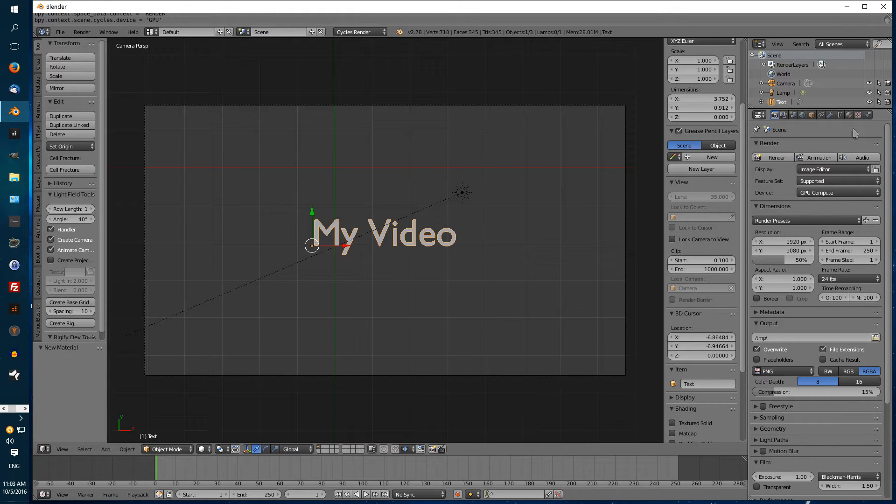
pyautogui.click(840, 115)
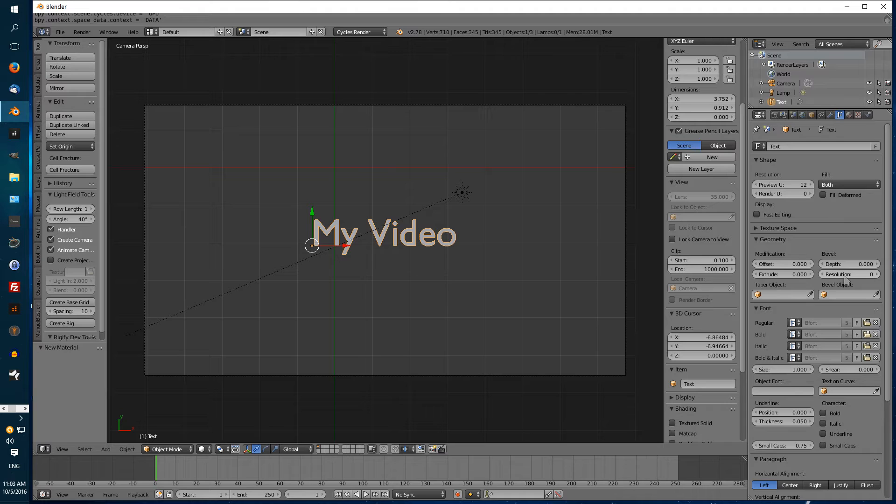
pyautogui.moveTo(784, 274)
pyautogui.mouseDown()
pyautogui.moveTo(822, 275)
pyautogui.moveTo(802, 274)
pyautogui.mouseUp()
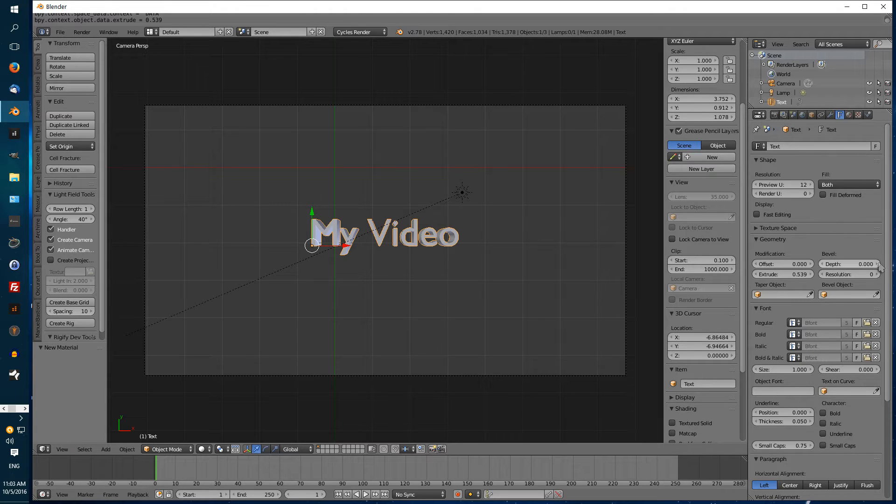
pyautogui.moveTo(849, 264); pyautogui.dragTo(866, 264)
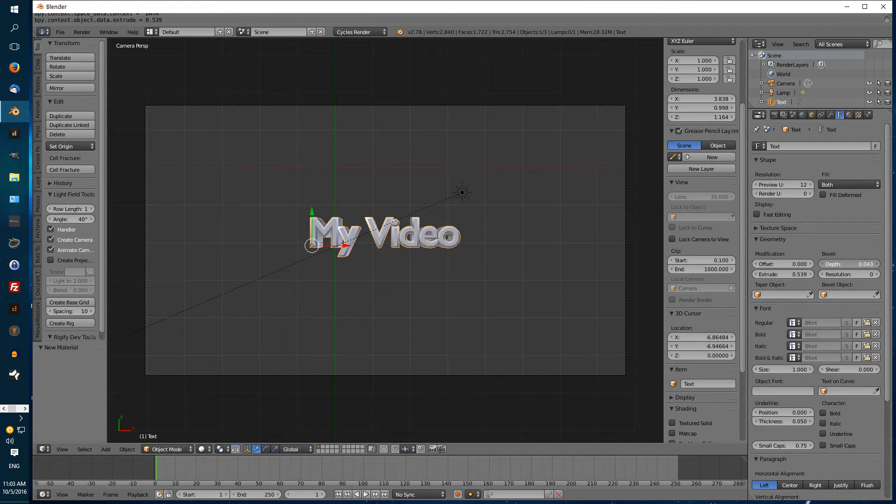
pyautogui.moveTo(866, 264); pyautogui.dragTo(862, 264)
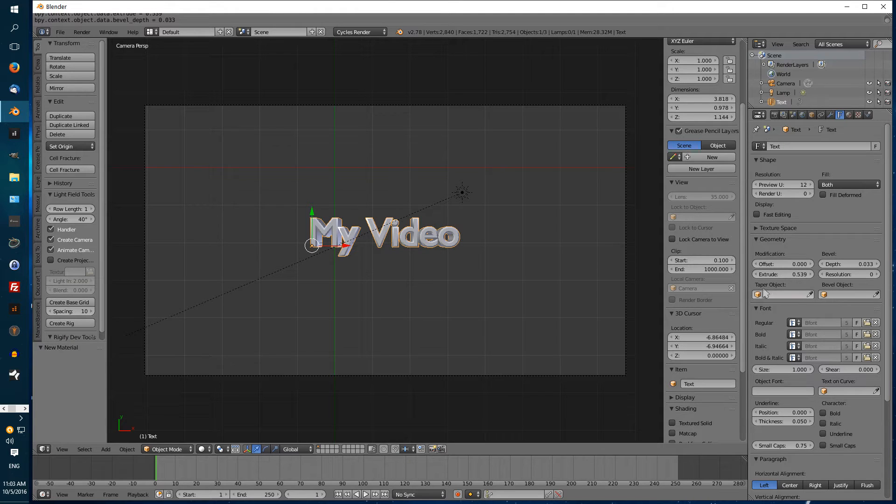
# Step: Set the text material's Diffuse BSDF color to orange, about RGB 0.8, 0.125, 0.028, and render a test still
pyautogui.click(849, 114)
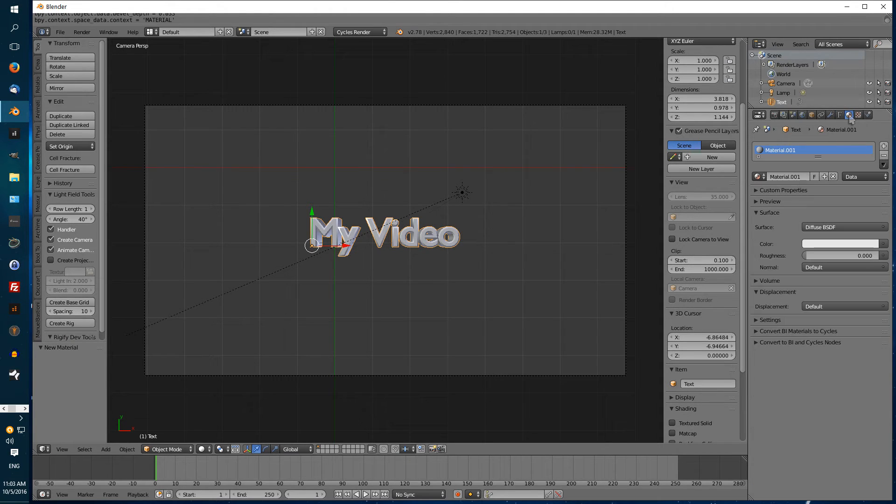
pyautogui.click(845, 243)
pyautogui.moveTo(833, 150); pyautogui.dragTo(823, 168)
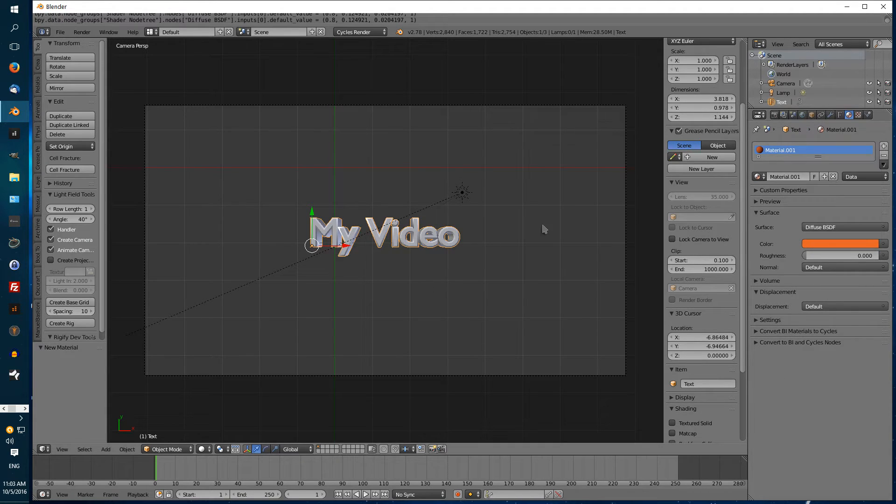
pyautogui.press('F12')
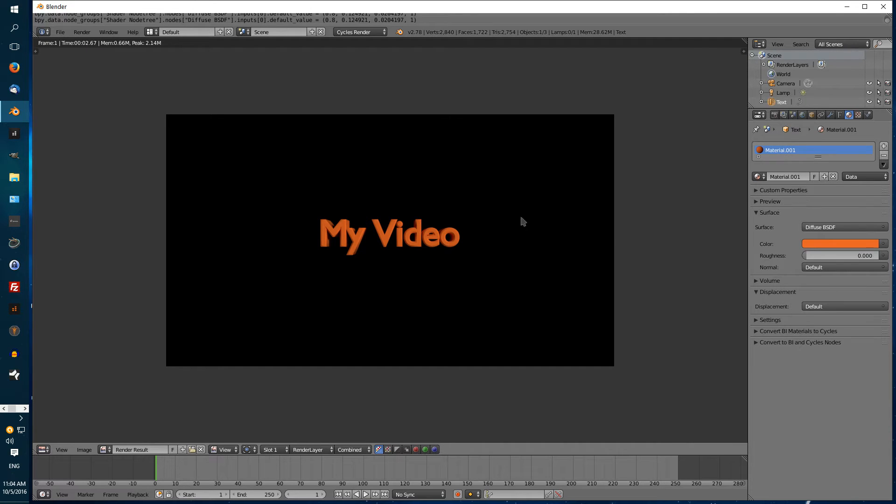
pyautogui.press('Escape')
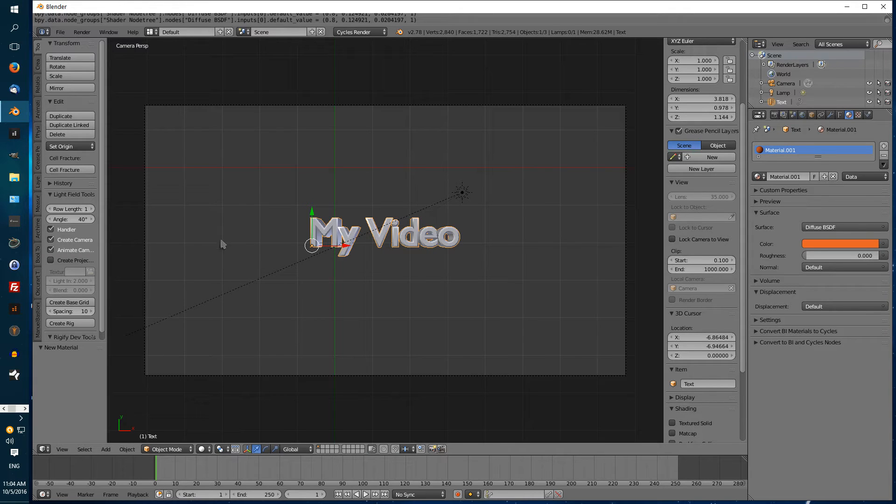
# Step: Enable the transparent film background in the Cycles render settings and render another test still of the title
pyautogui.click(774, 114)
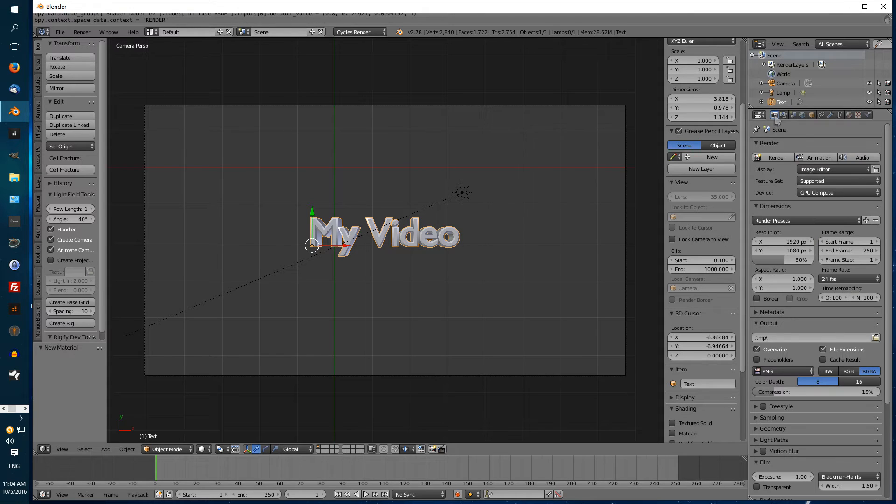
pyautogui.scroll(-5, 793, 196)
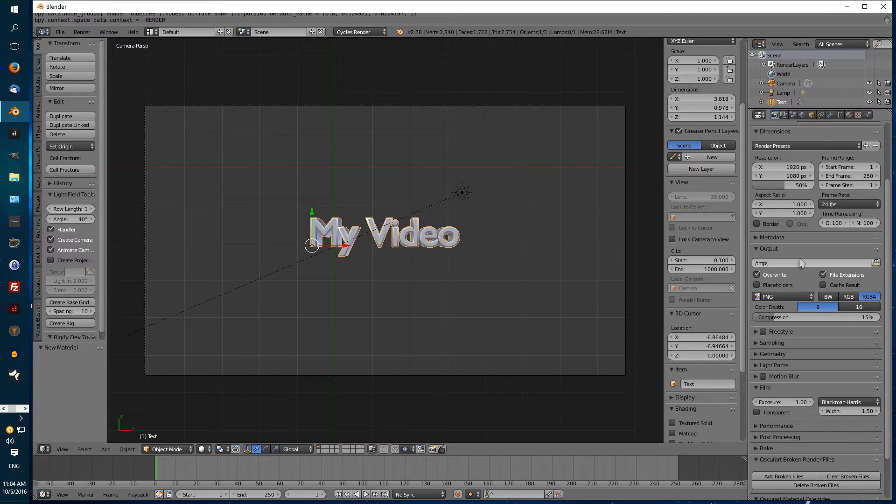
pyautogui.scroll(-2, 790, 247)
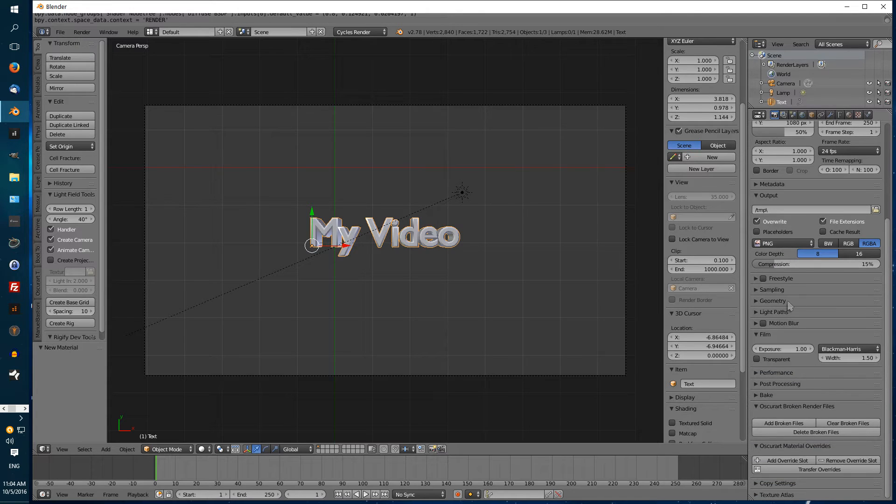
pyautogui.click(757, 360)
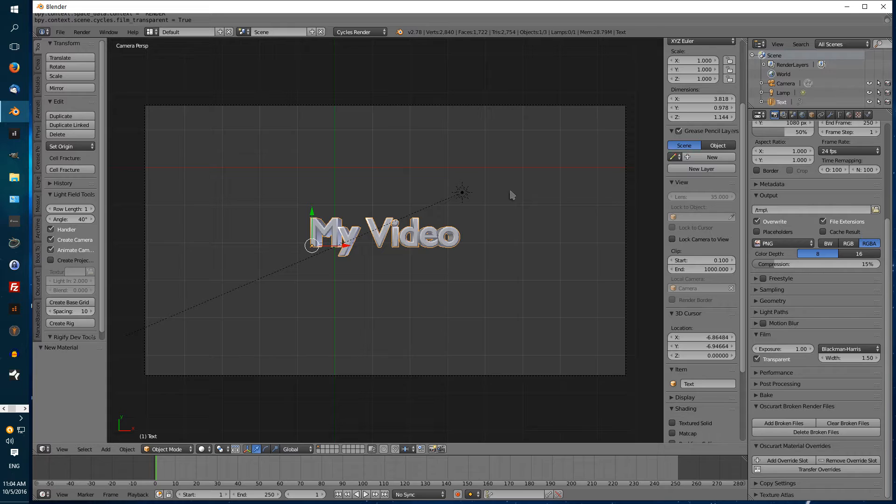
pyautogui.press('F12')
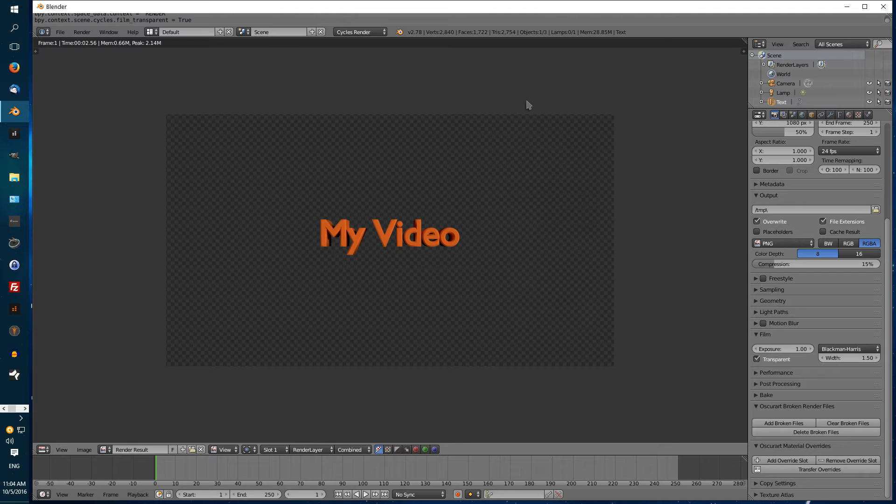
pyautogui.press('Escape')
# Step: Rename the current scene to "Intro"
pyautogui.click(281, 32)
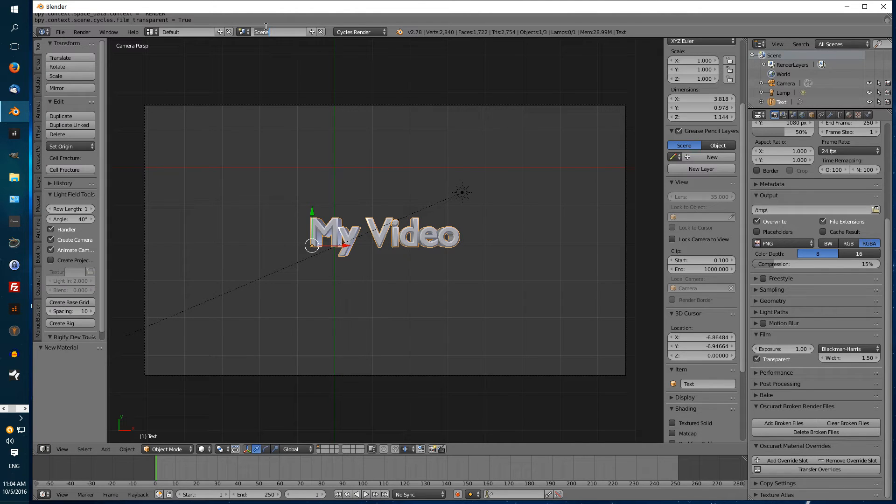
pyautogui.write('Intro')
pyautogui.press('Return')
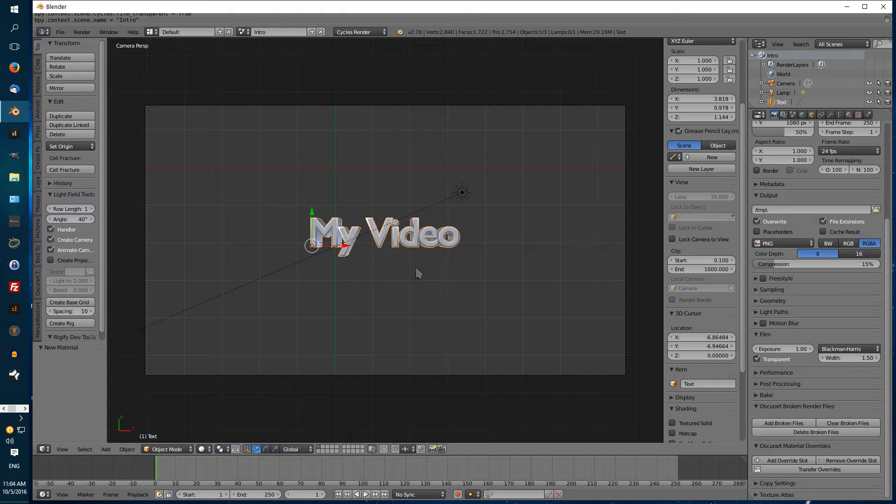
pyautogui.click(312, 31)
# Step: Scale the "My Video" text up by about 1.811 and move it about -1.59 in X and -0.249 in Y to center it in the camera frame
pyautogui.press('s')
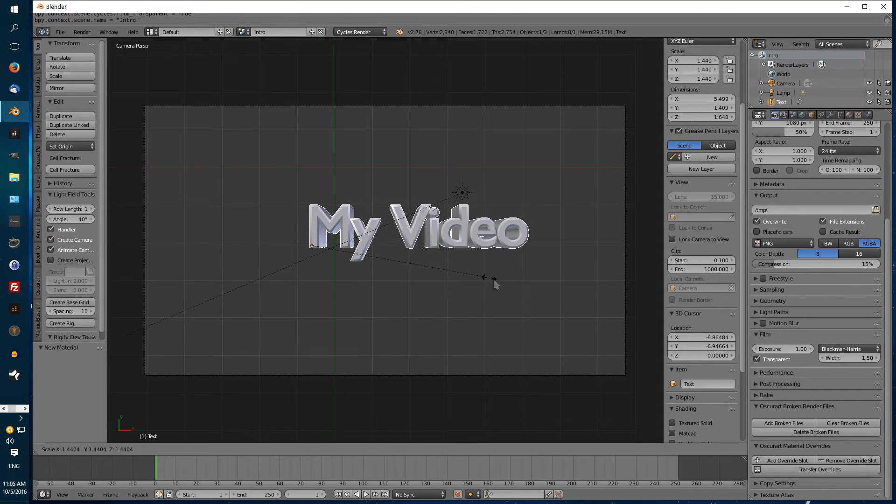
pyautogui.click(536, 293)
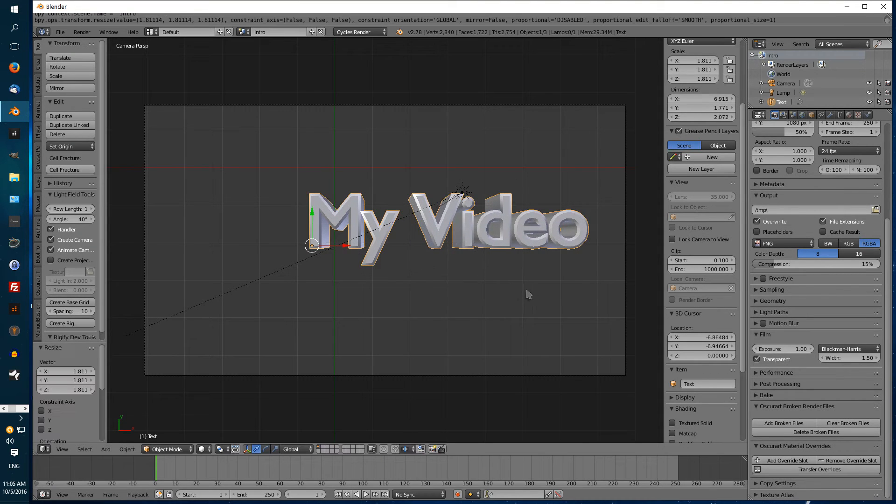
pyautogui.press('g')
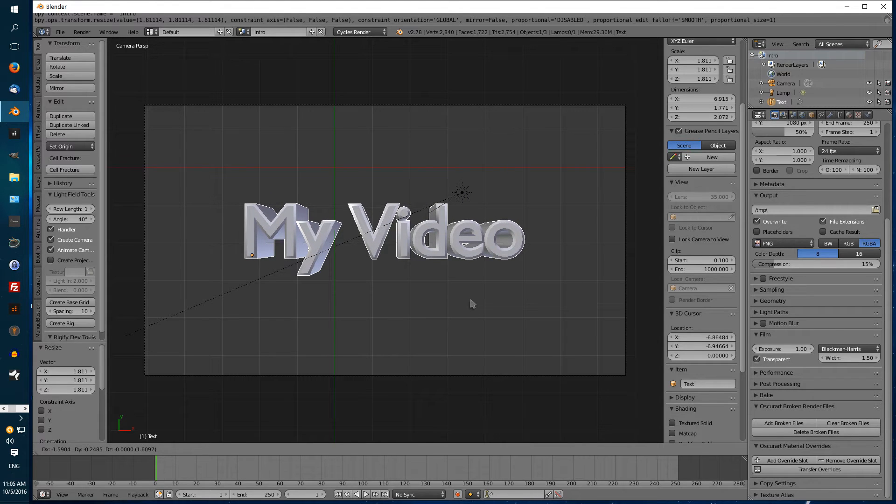
pyautogui.click(472, 304)
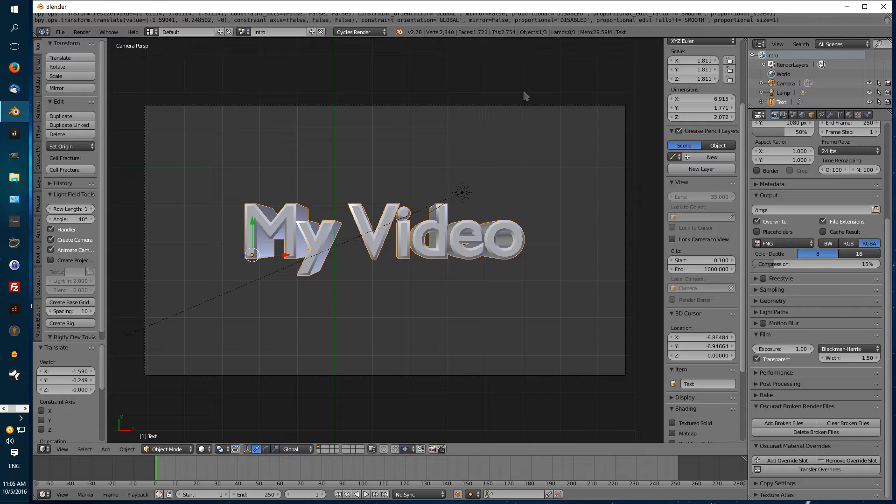
# Step: Switch the screen layout to Video Editing
pyautogui.click(150, 32)
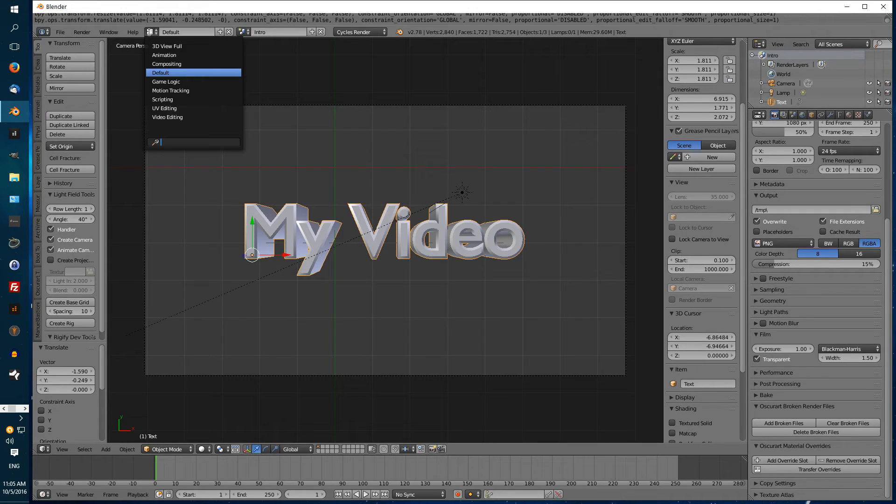
pyautogui.click(168, 118)
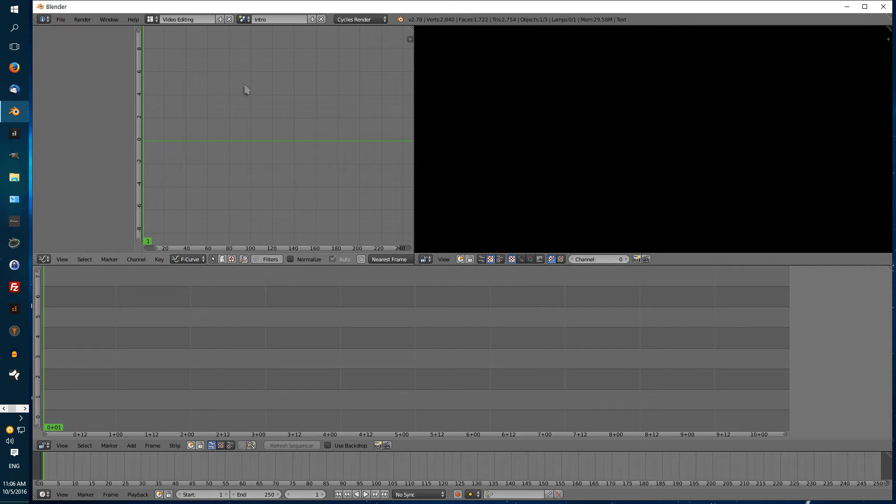
pyautogui.hotkey('ctrl', 'Right')
pyautogui.hotkey('ctrl', 'Left')
pyautogui.hotkey('ctrl', 'Right')
pyautogui.hotkey('ctrl', 'Right')
pyautogui.hotkey('ctrl', 'Left')
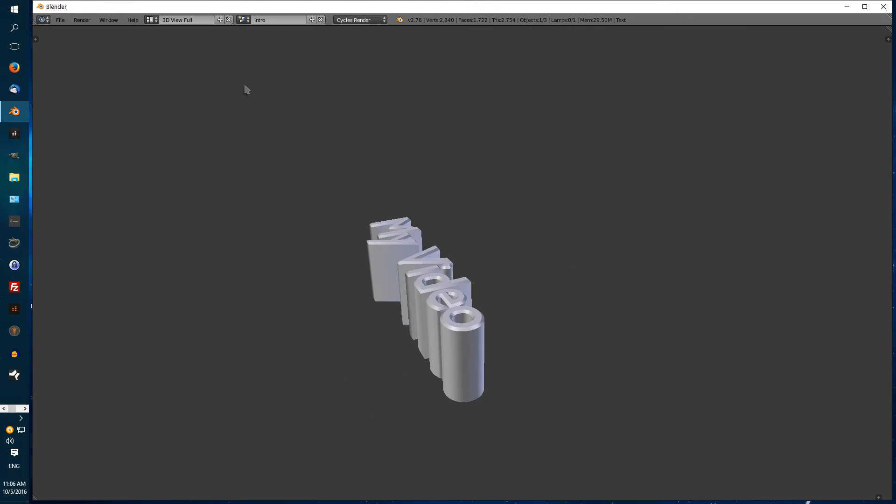
pyautogui.hotkey('ctrl', 'Left')
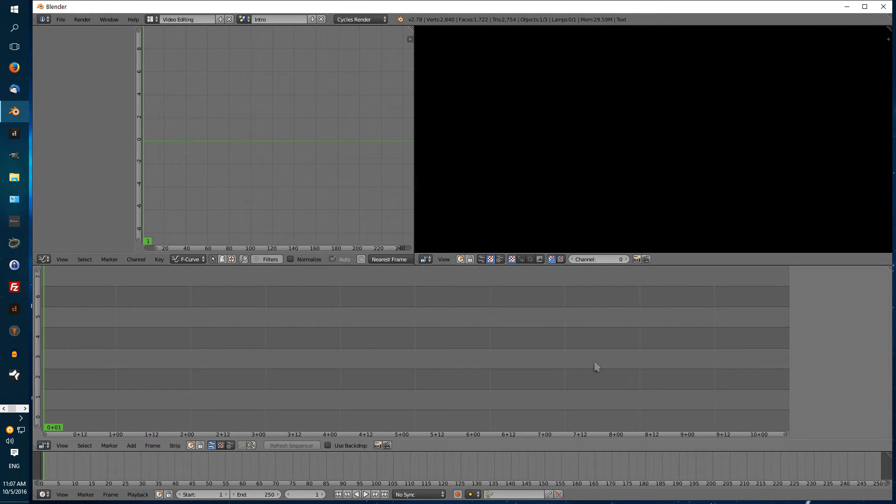
# Step: Enable AV-sync, Frame Dropping and Audio Scrubbing in the timeline's playback options
pyautogui.click(136, 496)
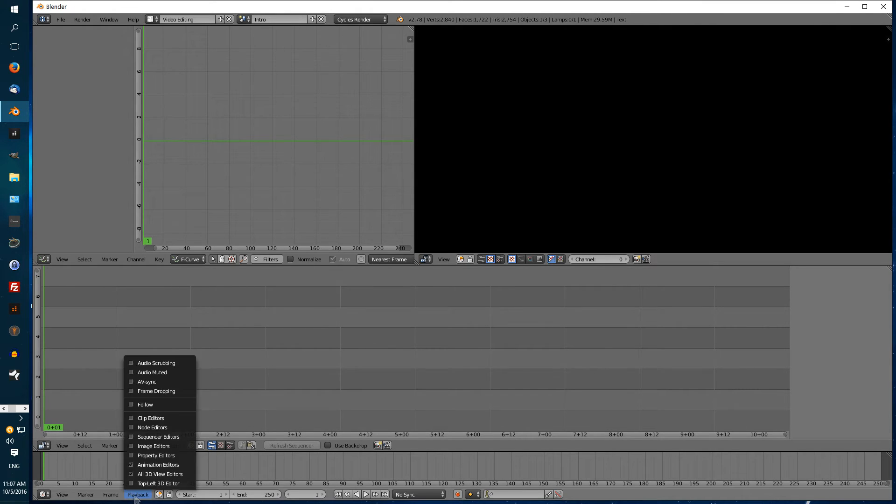
pyautogui.click(133, 382)
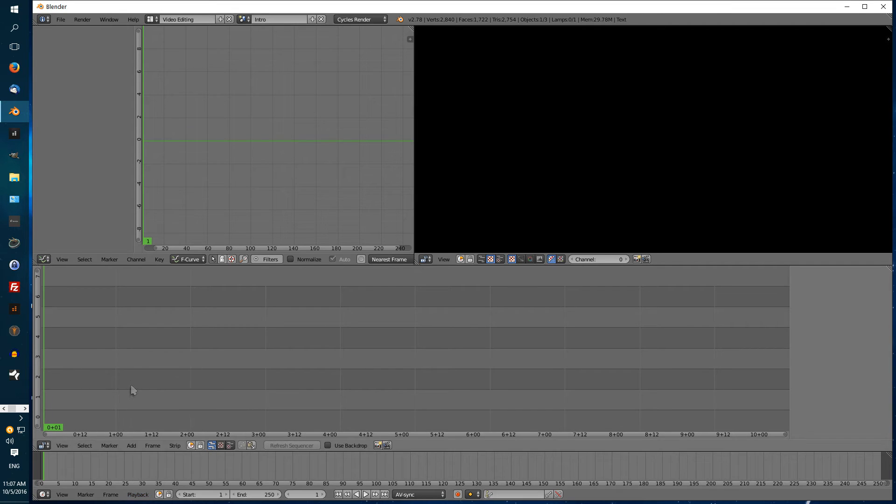
pyautogui.click(138, 495)
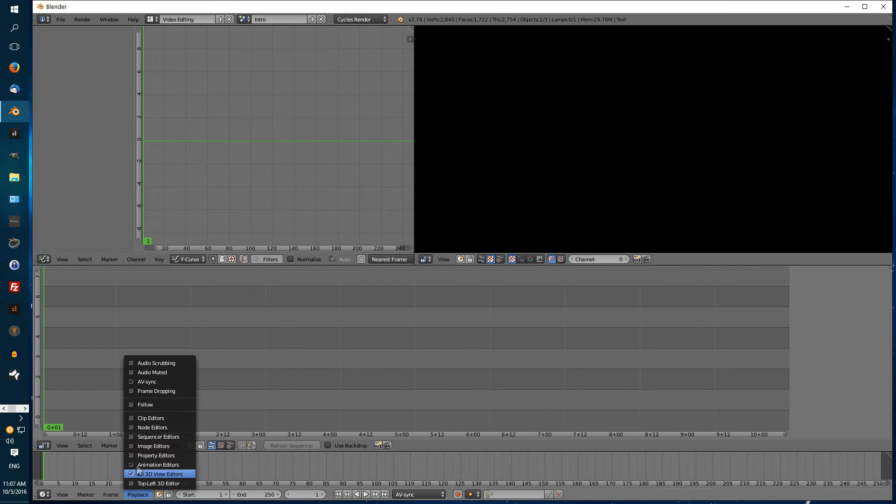
pyautogui.click(132, 394)
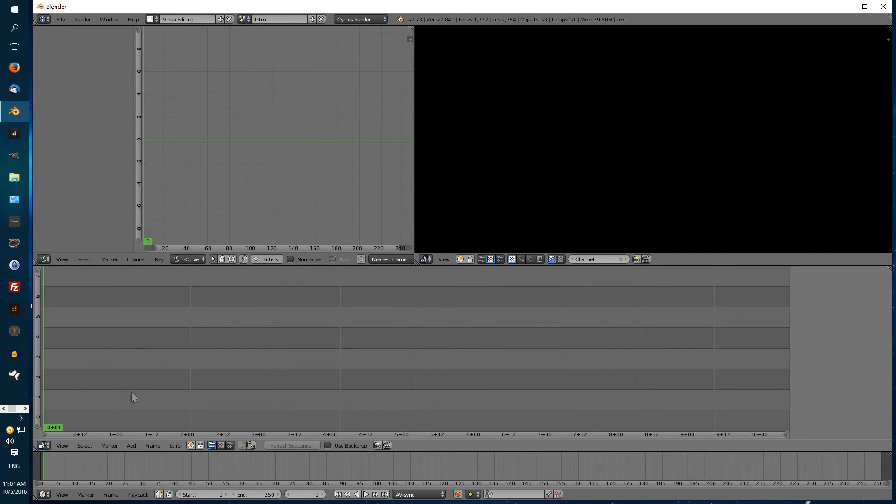
pyautogui.click(139, 496)
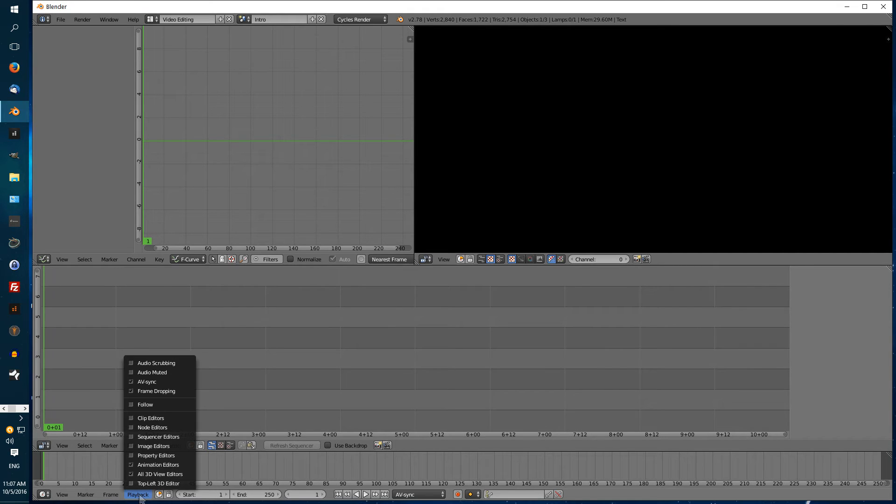
pyautogui.click(132, 364)
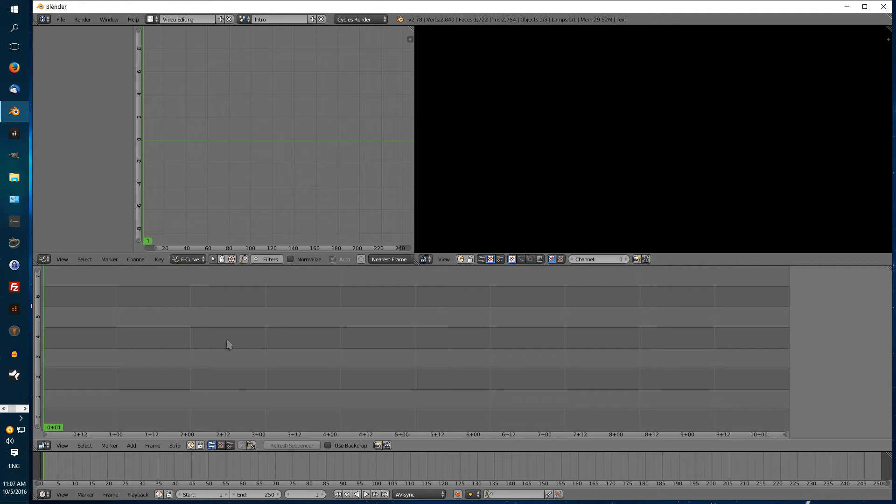
pyautogui.hotkey('shift', 'a')
pyautogui.moveTo(229, 344)
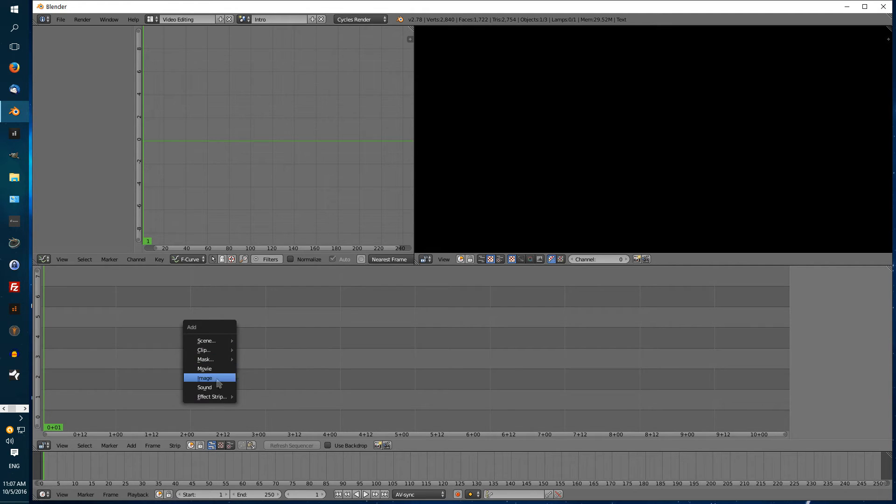
pyautogui.moveTo(217, 398)
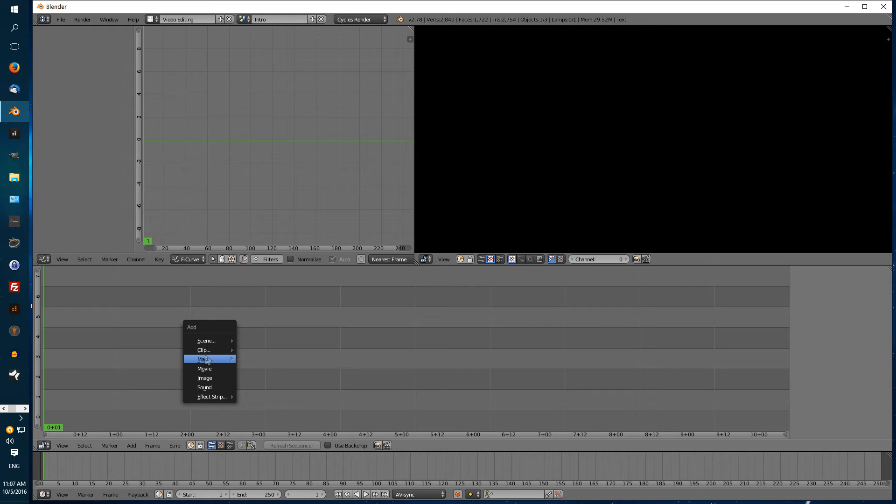
pyautogui.moveTo(206, 360)
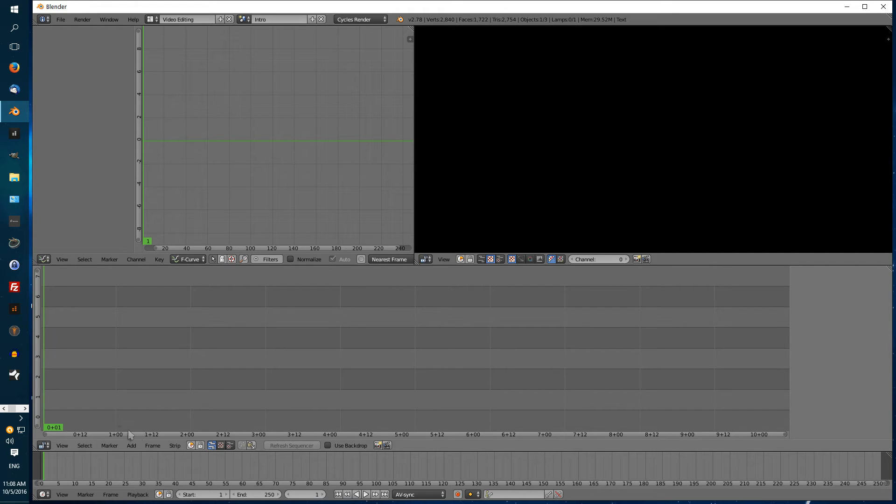
# Step: Add a Color effect strip on channel 1 of the sequencer starting at frame 1 and set its length to 75 frames
pyautogui.click(131, 446)
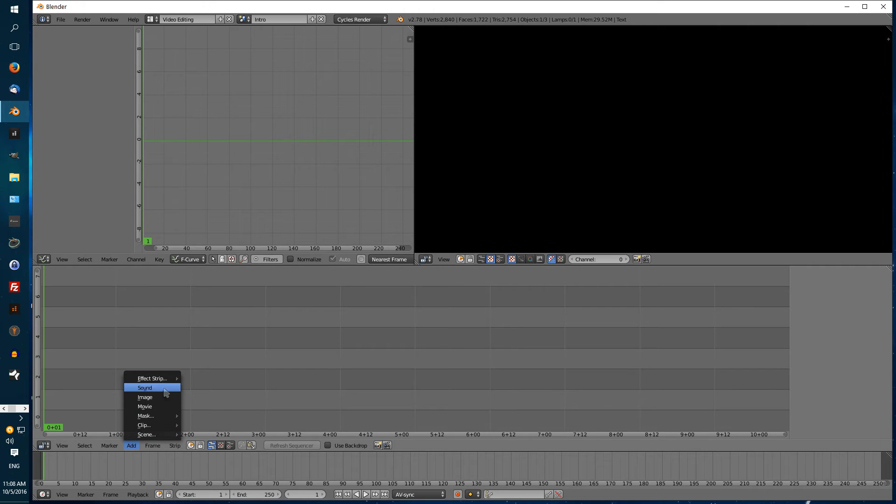
pyautogui.moveTo(154, 378)
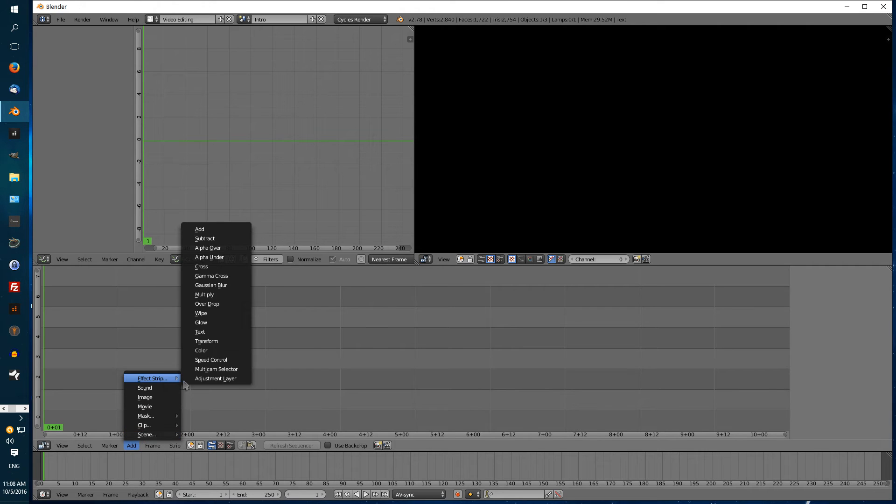
pyautogui.click(222, 351)
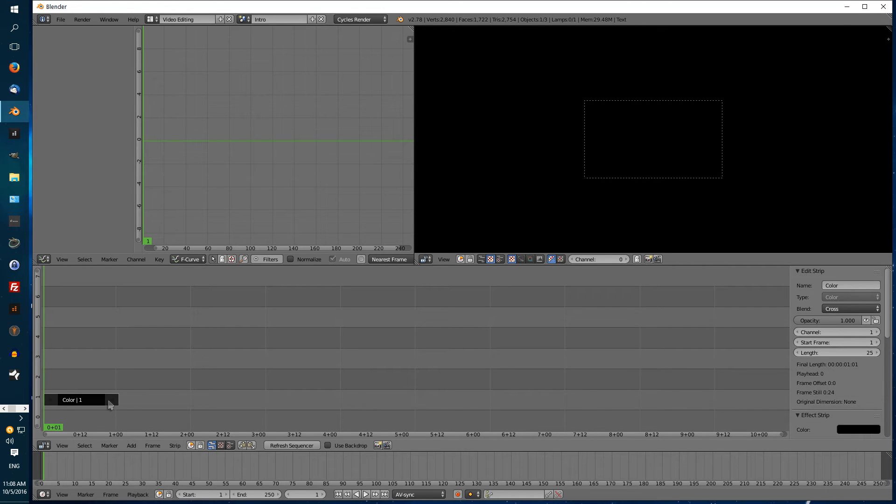
pyautogui.click(835, 356)
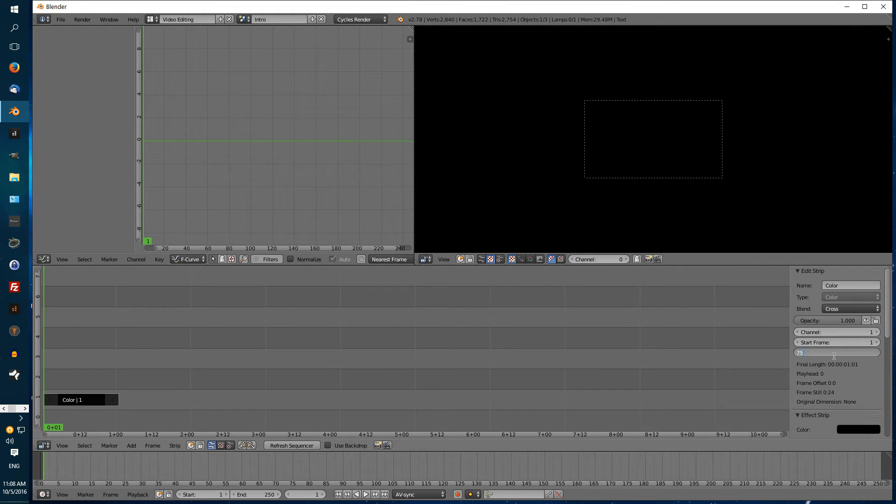
pyautogui.press('Return')
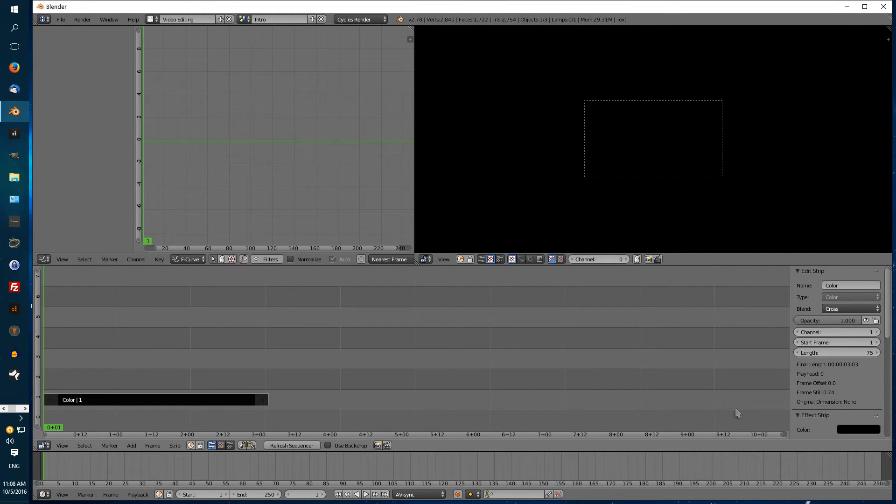
# Step: Try resizing the Color strip by sliding its end handle, and place the handle at frame 75
pyautogui.click(264, 402)
pyautogui.press('g')
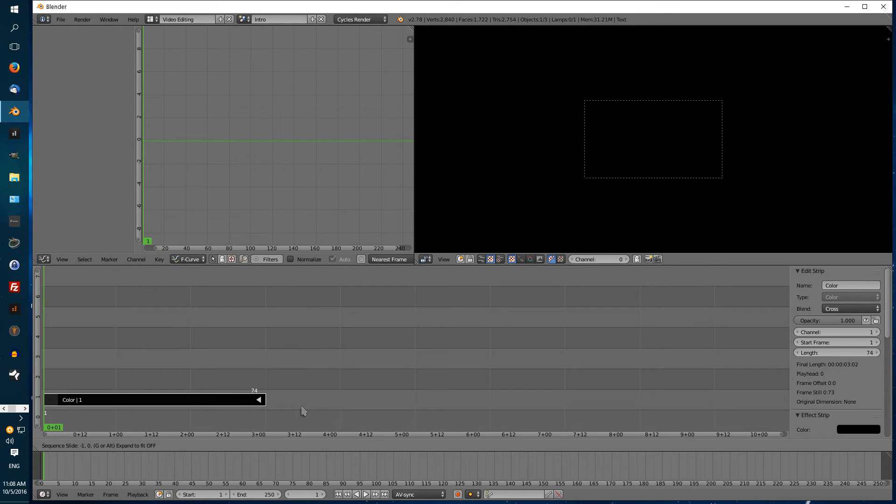
pyautogui.click(306, 411)
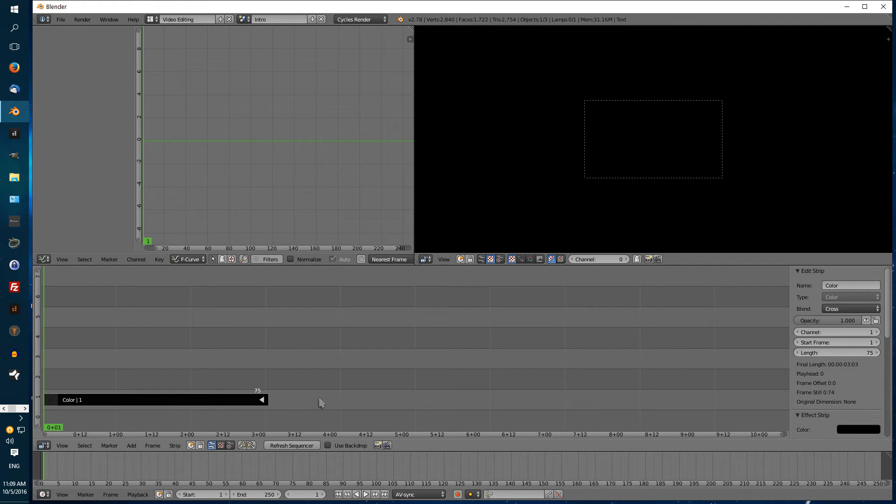
# Step: Slide the Color strip's end handle once more and drop it back at frame 75
pyautogui.press('g')
pyautogui.rightClick(310, 397)
pyautogui.press('g')
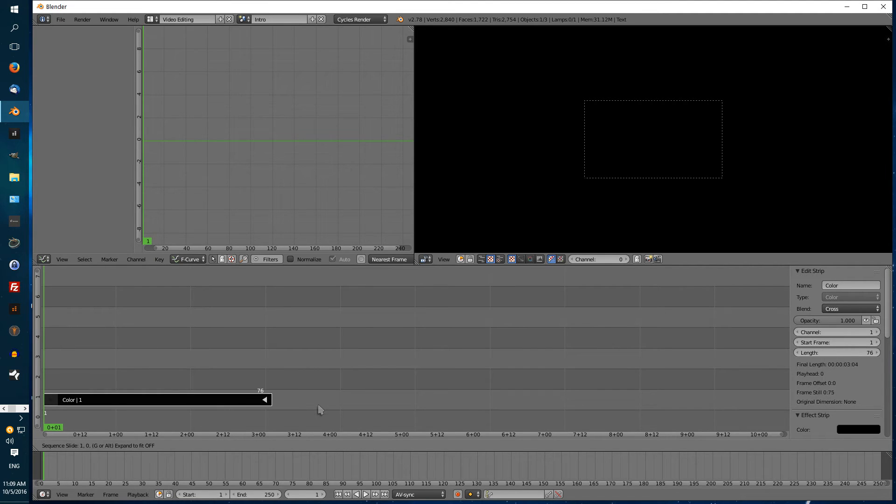
pyautogui.click(316, 407)
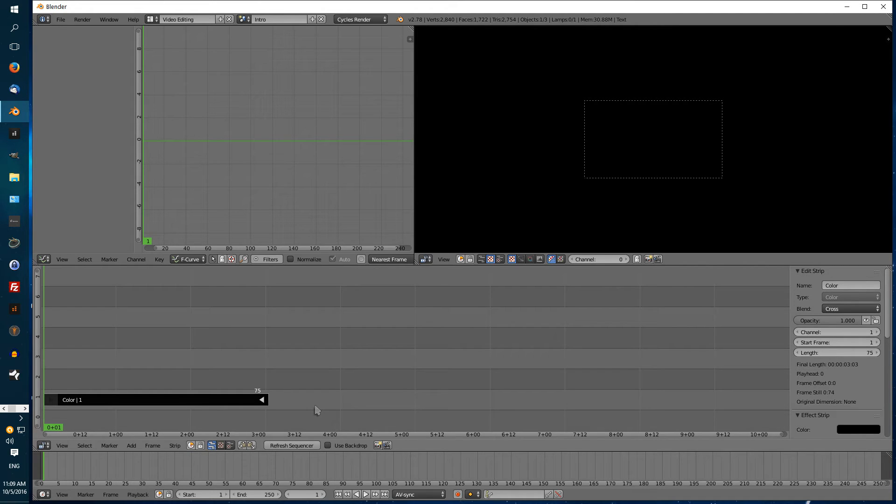
# Step: Add the movie "Clouds passing by CC-BY NatureClip.mov" from the Downloads folder as a strip with sound, starting at frame 1
pyautogui.click(131, 445)
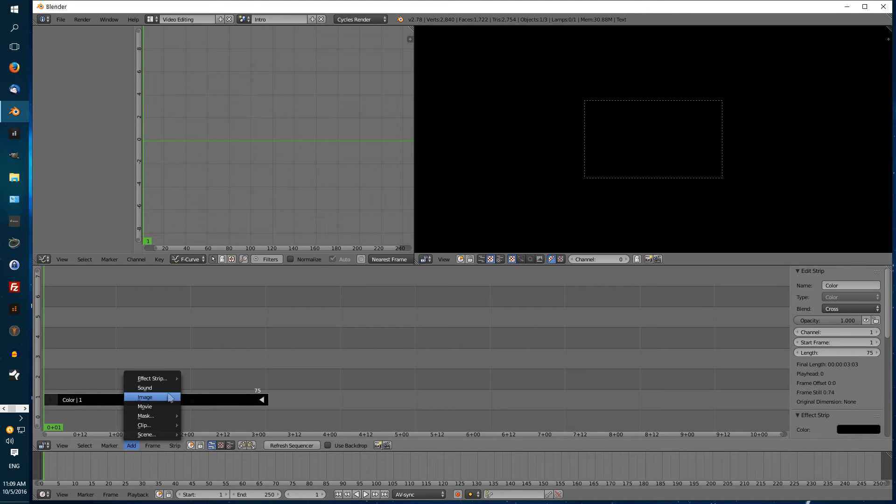
pyautogui.moveTo(174, 383)
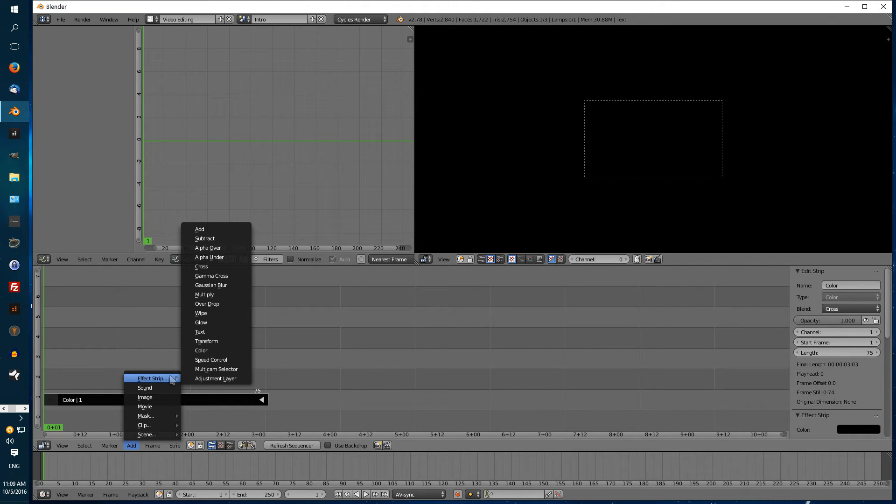
pyautogui.click(164, 406)
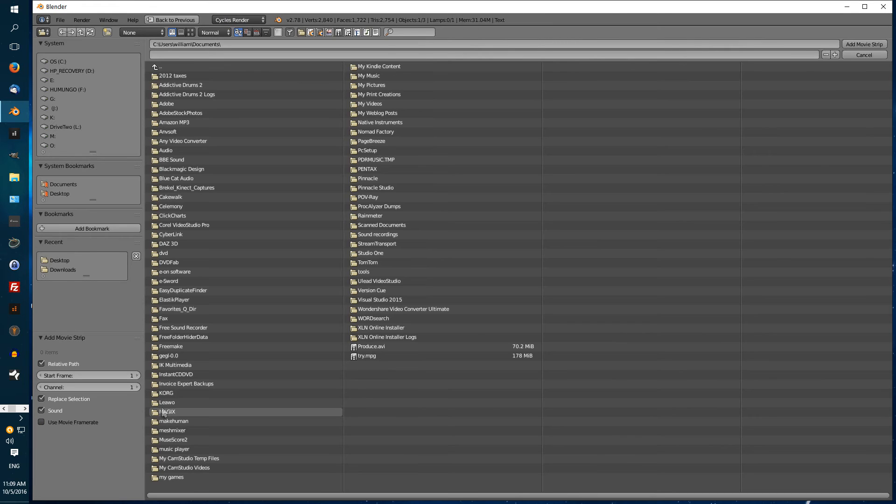
pyautogui.click(63, 269)
pyautogui.click(166, 254)
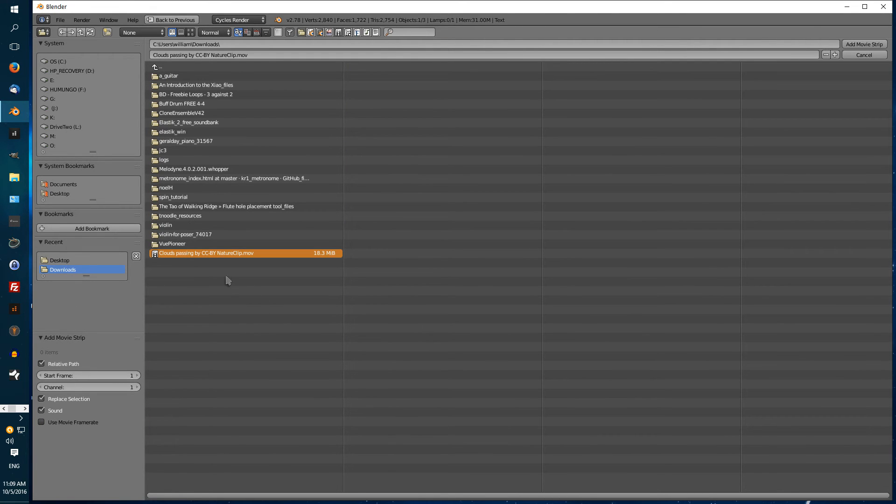
pyautogui.click(859, 45)
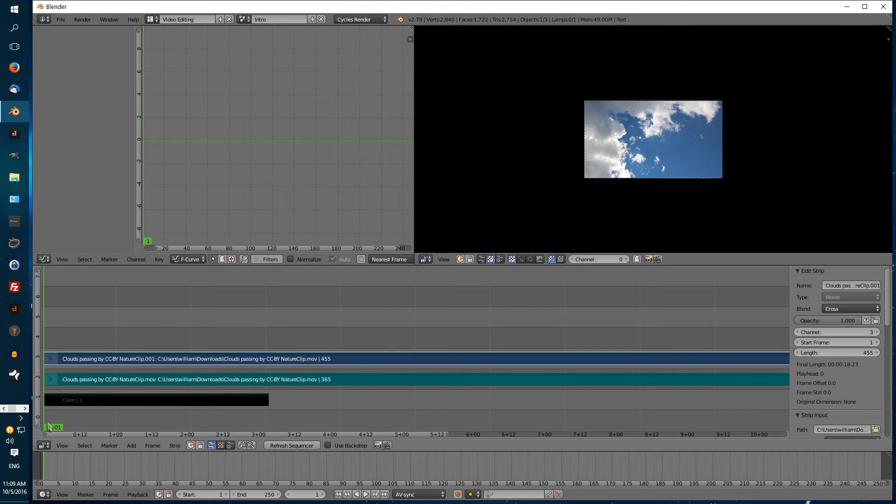
# Step: Place the playhead at frame 76, where the Color strip ends, and enlarge the clouds image in the preview
pyautogui.click(269, 409)
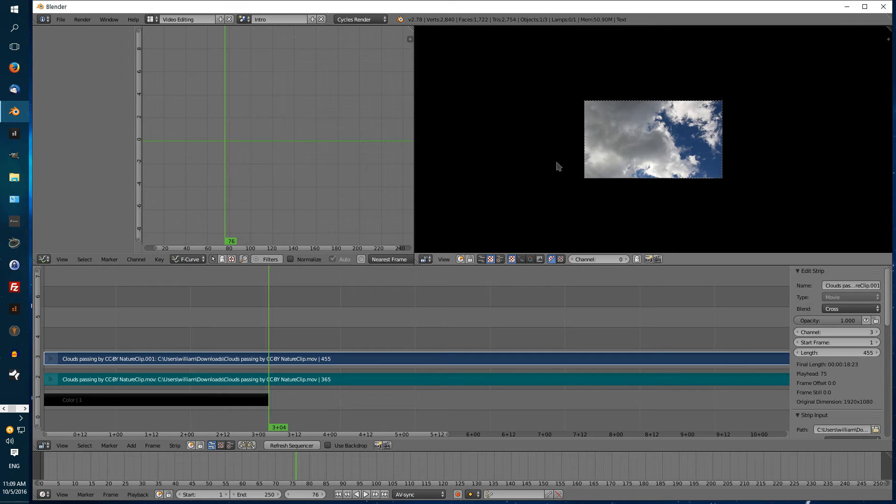
pyautogui.scroll(4, 548, 166)
pyautogui.scroll(3, 549, 171)
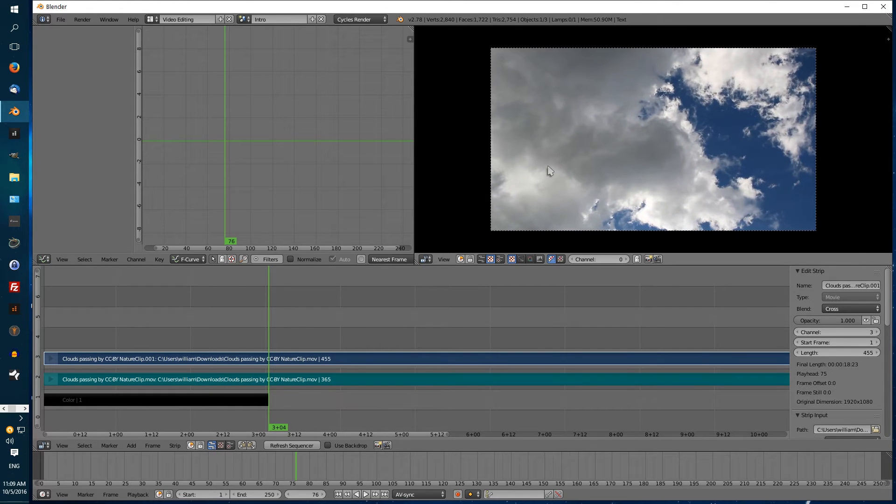
pyautogui.scroll(-1, 549, 172)
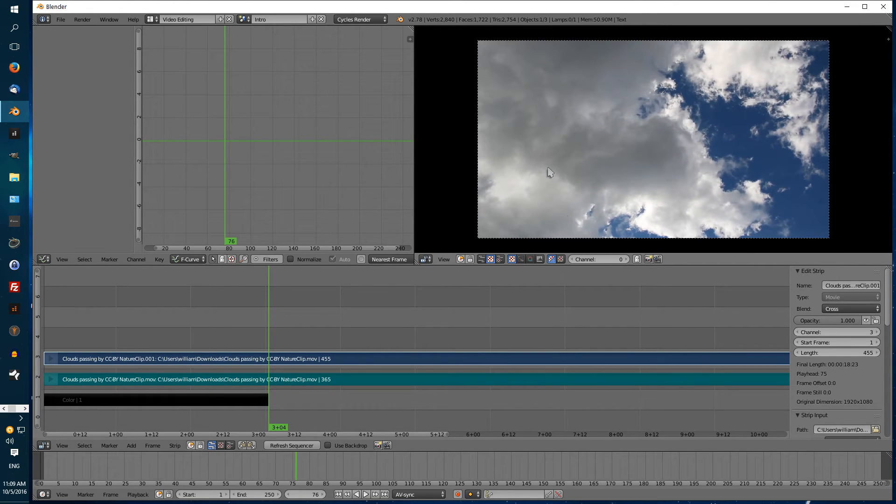
# Step: Inspect the strips along the sequencer timeline at different scales, and fit all strips in view to see their full extents
pyautogui.scroll(-3, 435, 321)
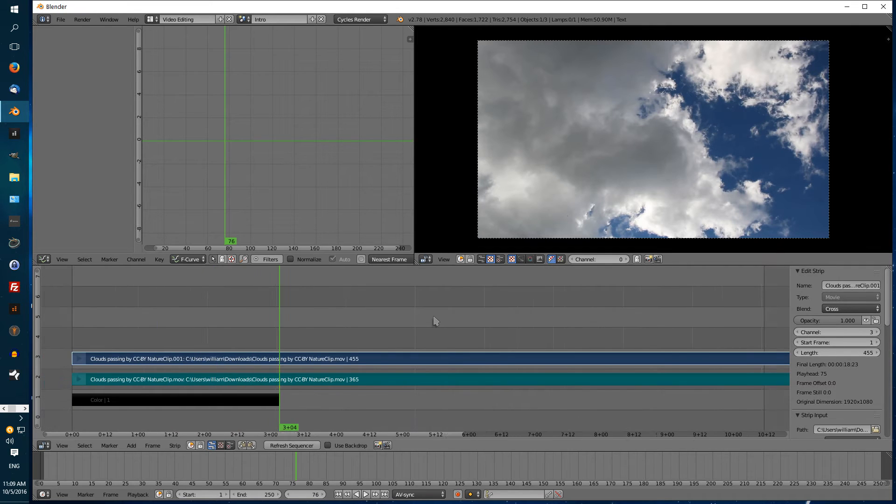
pyautogui.scroll(-2, 434, 321)
pyautogui.scroll(5, 434, 321)
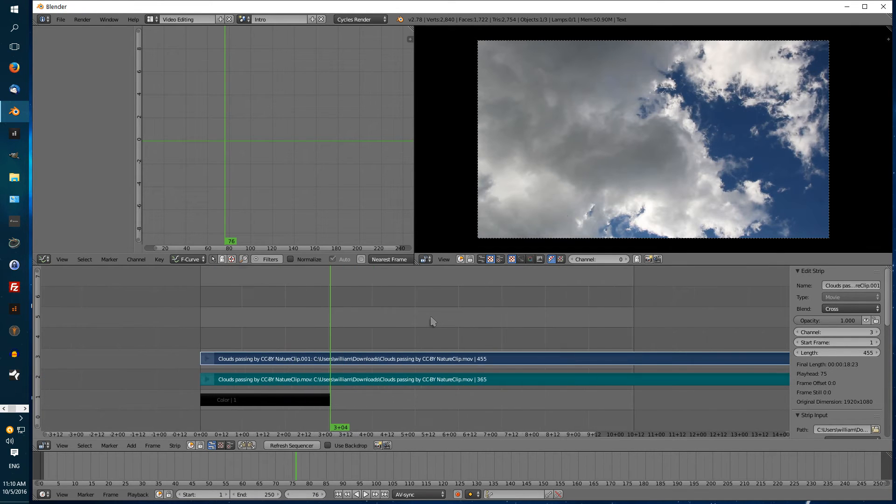
pyautogui.scroll(-2, 431, 323)
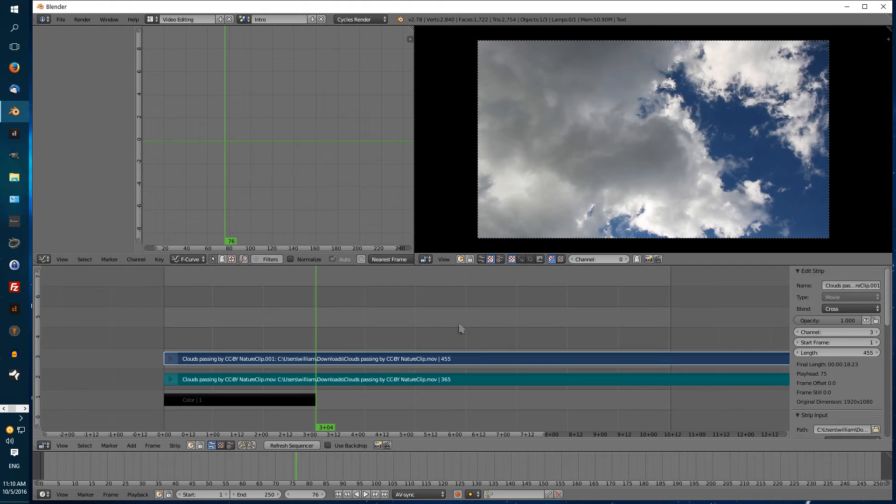
pyautogui.moveTo(434, 320); pyautogui.dragTo(450, 310, button='middle')
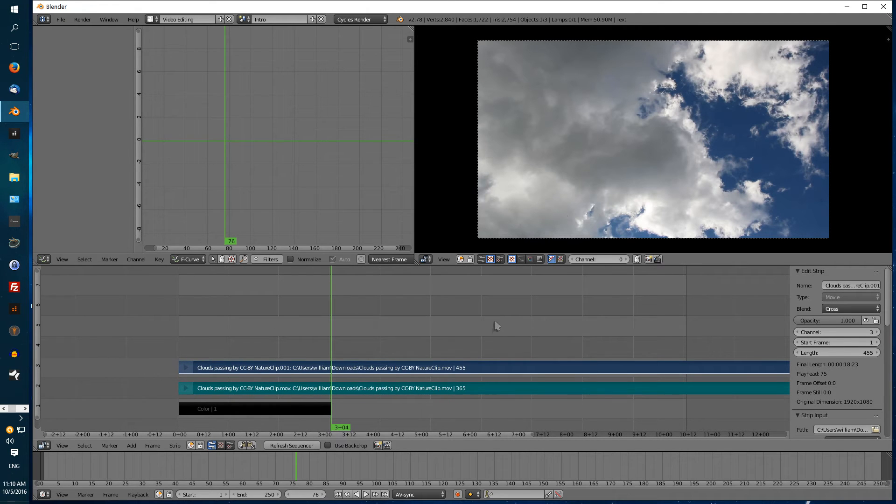
pyautogui.moveTo(504, 331); pyautogui.dragTo(452, 322, button='middle')
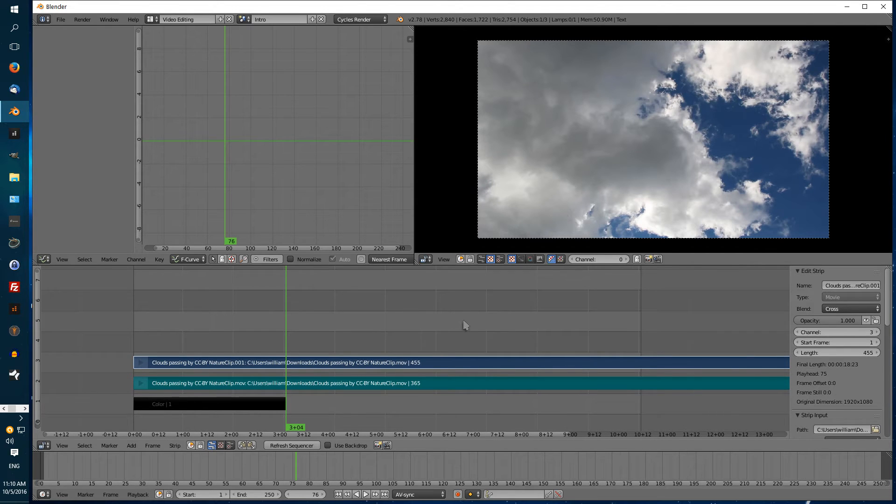
pyautogui.moveTo(377, 437); pyautogui.dragTo(500, 449)
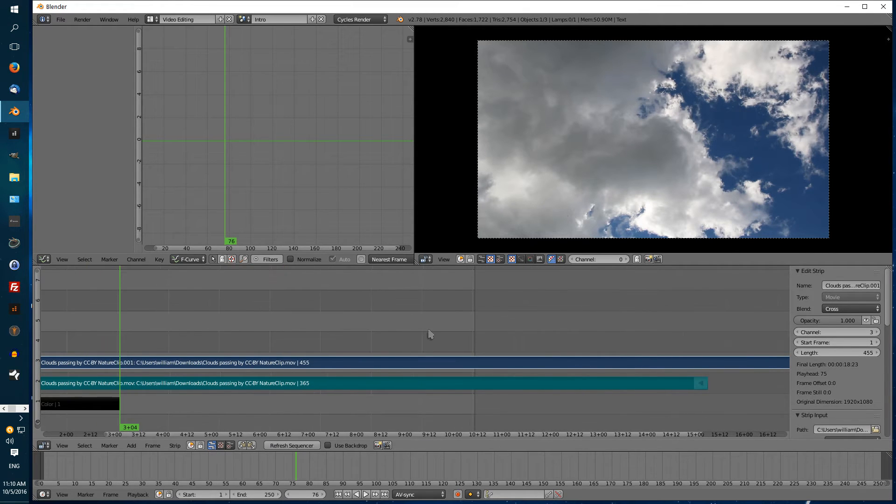
pyautogui.scroll(-8, 427, 333)
pyautogui.scroll(10, 425, 333)
pyautogui.scroll(5, 428, 334)
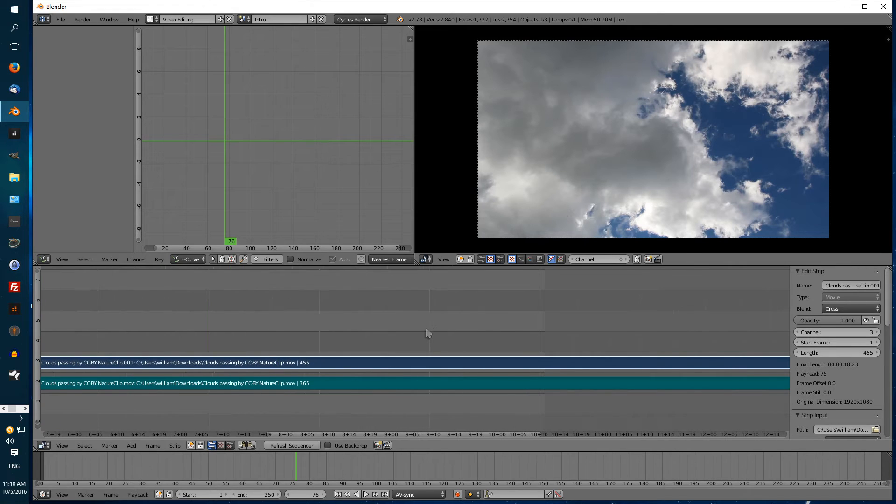
pyautogui.scroll(6, 448, 410)
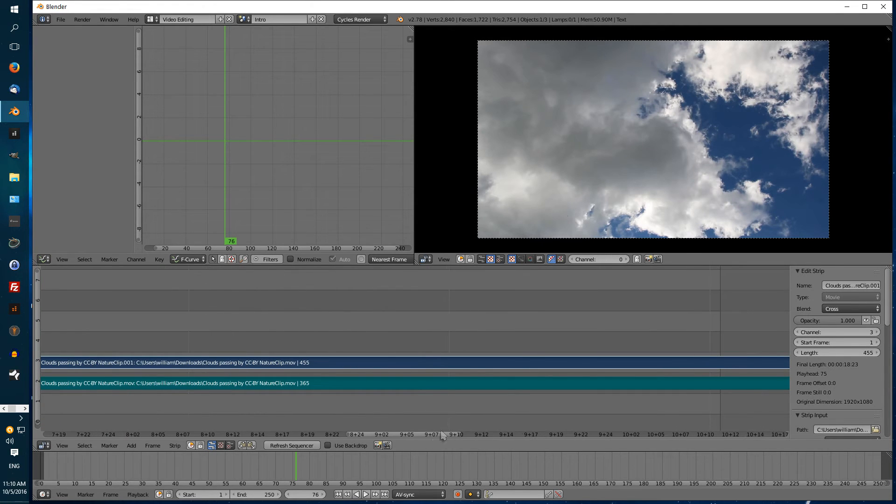
pyautogui.moveTo(419, 434); pyautogui.dragTo(443, 448)
pyautogui.scroll(-8, 461, 341)
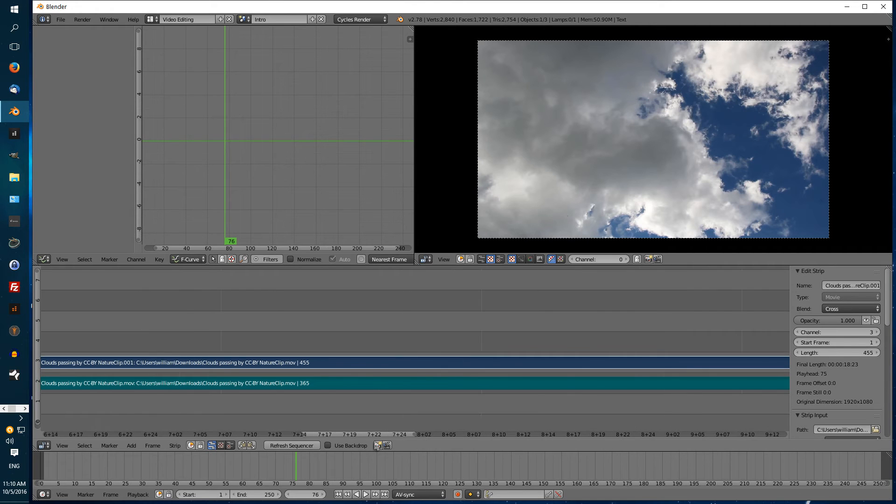
pyautogui.press('Home')
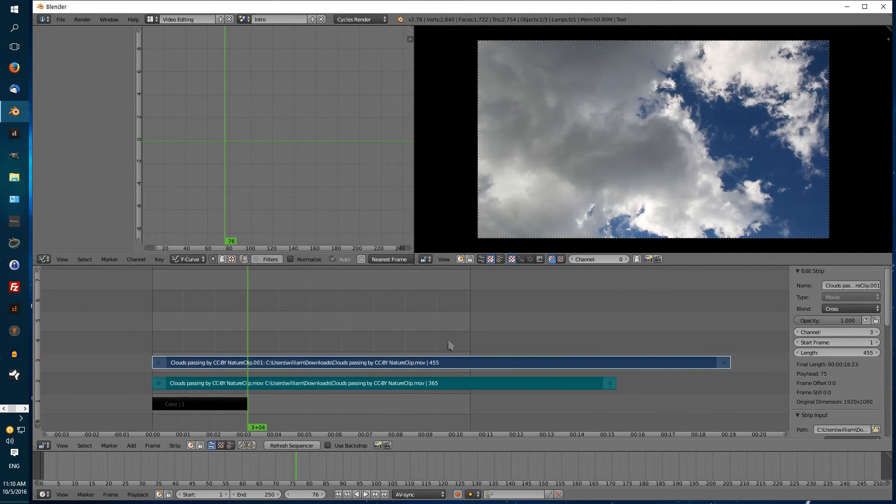
pyautogui.scroll(-1, 692, 122)
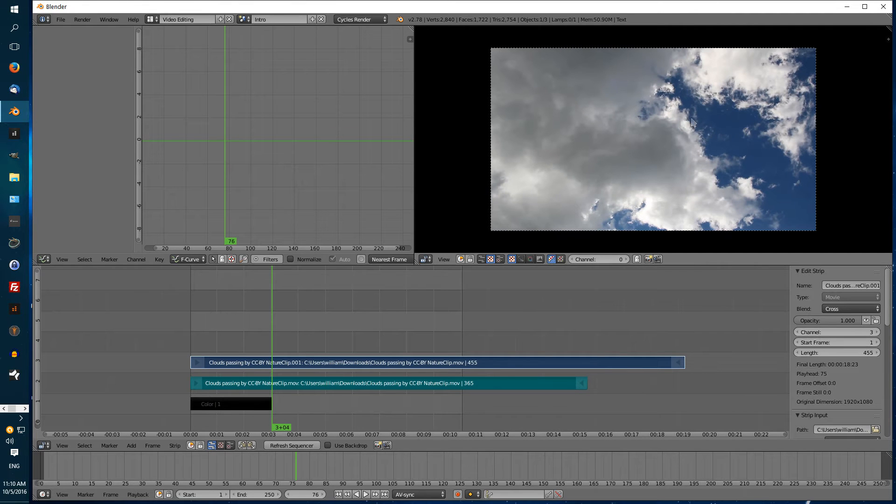
# Step: Make the preview area taller and wider by shifting its borders, and scale the image up to fill it
pyautogui.scroll(2, 690, 117)
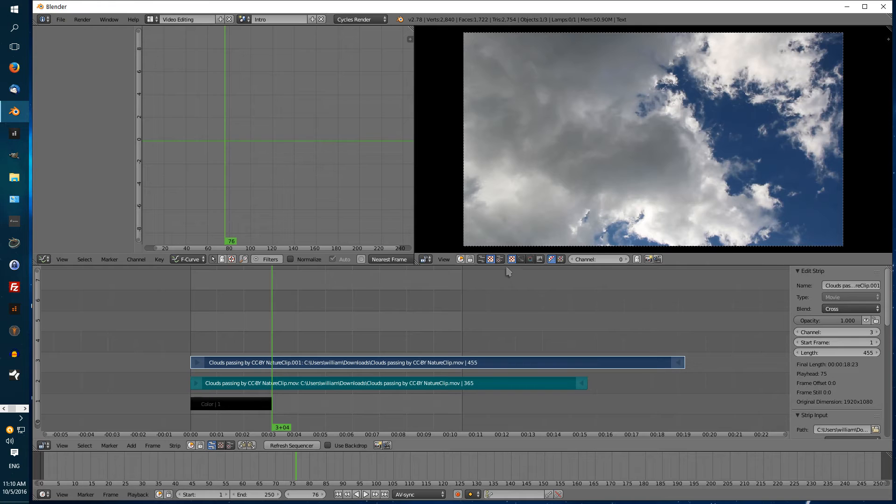
pyautogui.moveTo(509, 270); pyautogui.dragTo(507, 318)
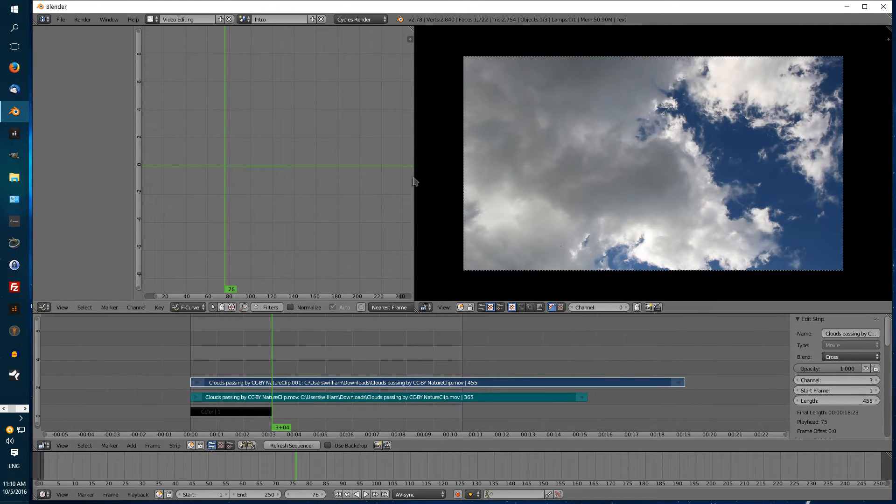
pyautogui.moveTo(414, 182); pyautogui.dragTo(382, 184)
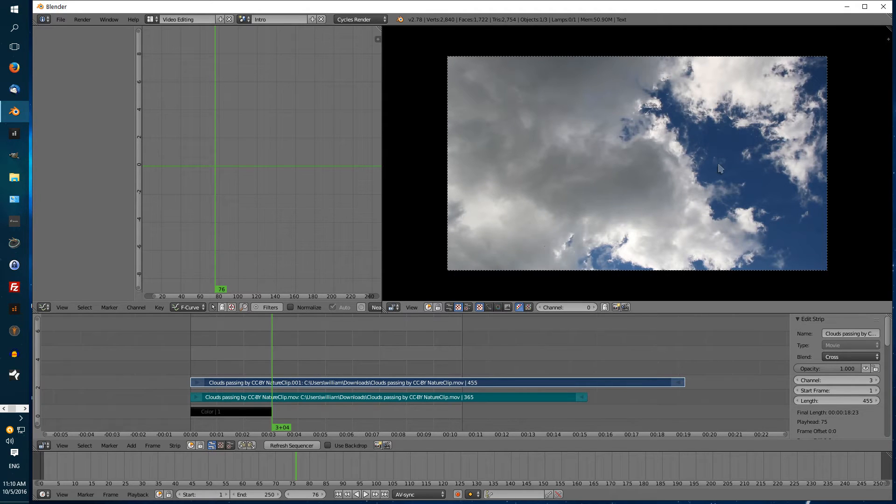
pyautogui.scroll(2, 720, 168)
pyautogui.scroll(-1, 720, 168)
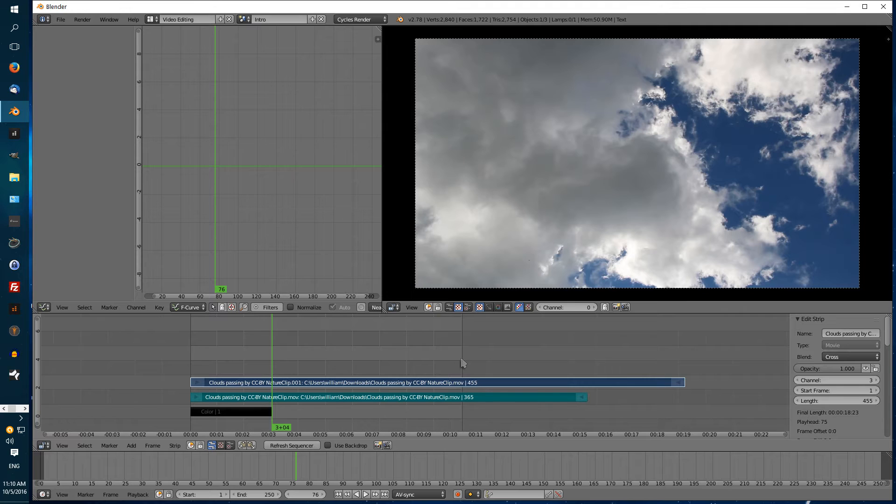
# Step: Delete the clouds clip's sound strip from channel 2, keeping the movie strip
pyautogui.rightClick(379, 400)
pyautogui.rightClick(407, 383)
pyautogui.rightClick(377, 398)
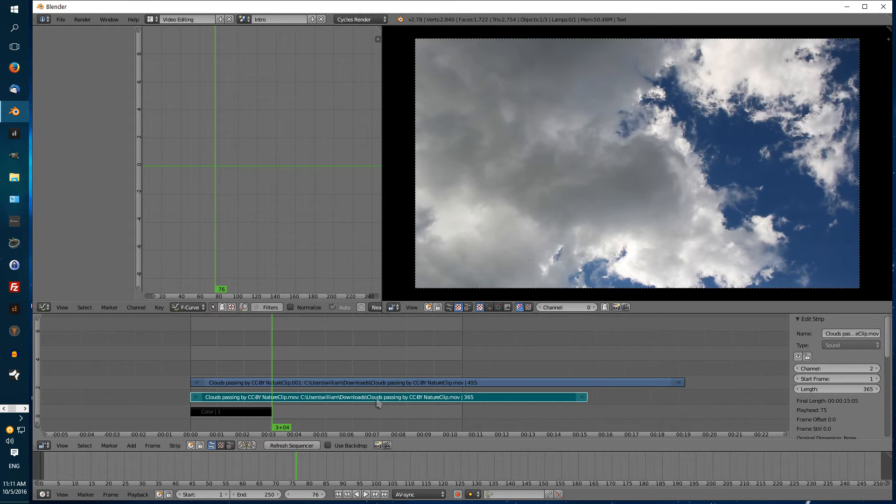
pyautogui.press('x')
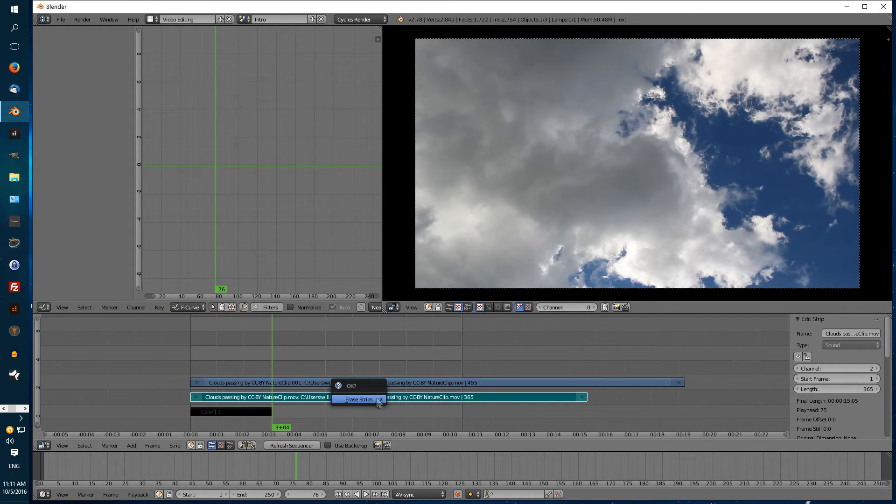
pyautogui.click(359, 400)
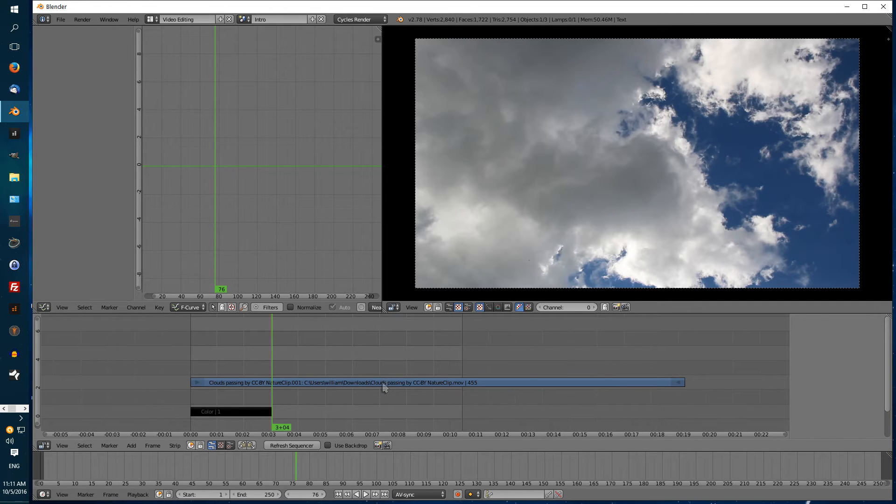
# Step: Move the clouds movie strip to channel 1 so it starts at frame 76, directly after the Color strip
pyautogui.rightClick(383, 388)
pyautogui.press('g')
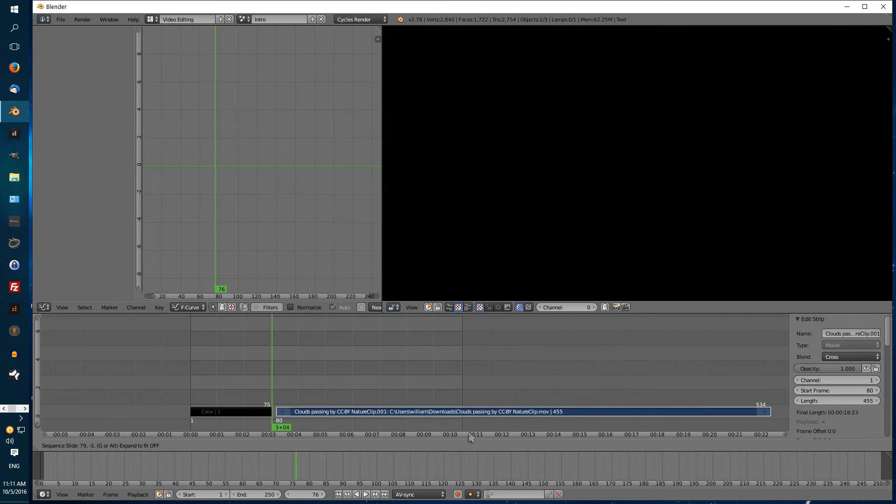
pyautogui.click(464, 438)
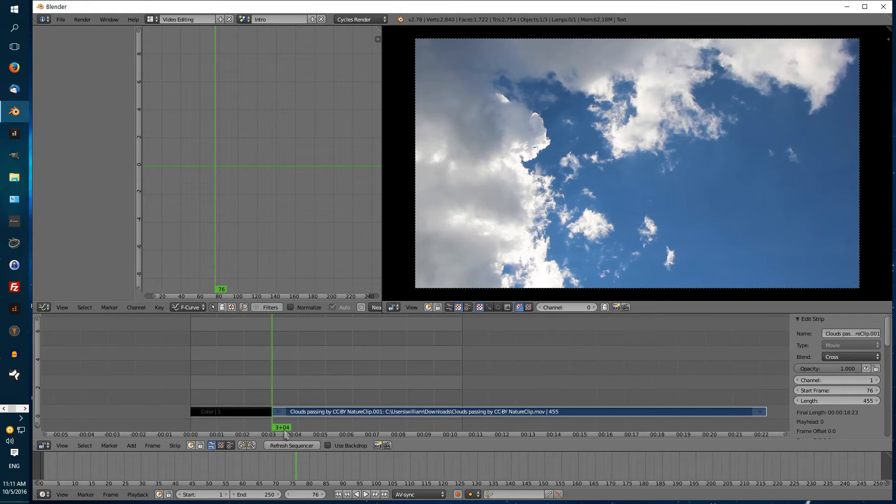
# Step: Place the playhead at frame 531, the end of the clouds strip, and add a second Color effect strip there
pyautogui.moveTo(281, 426); pyautogui.dragTo(769, 435)
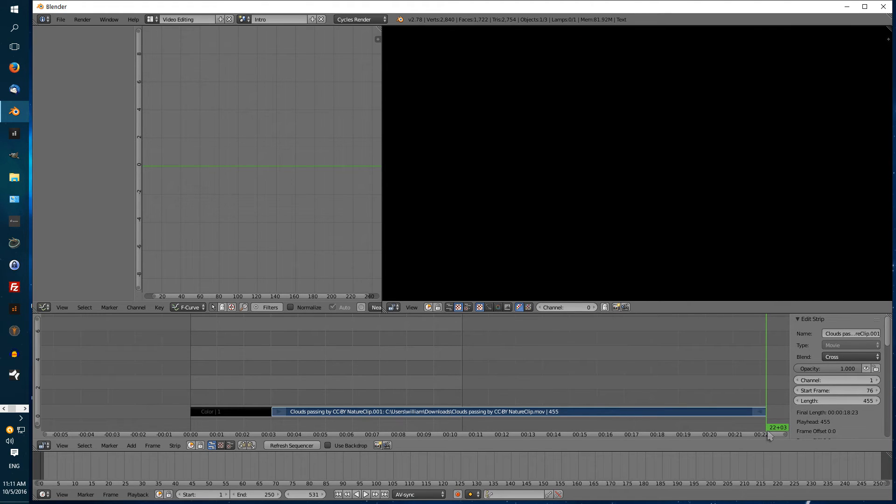
pyautogui.click(133, 446)
pyautogui.moveTo(157, 380)
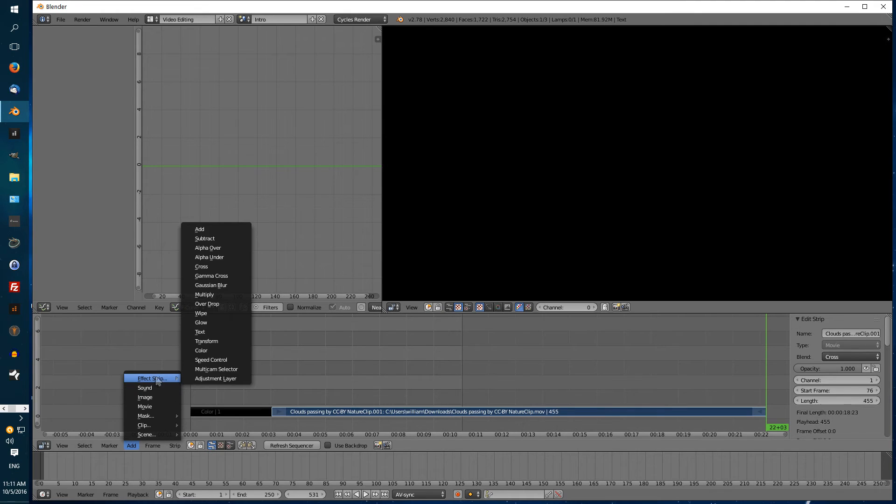
pyautogui.click(219, 351)
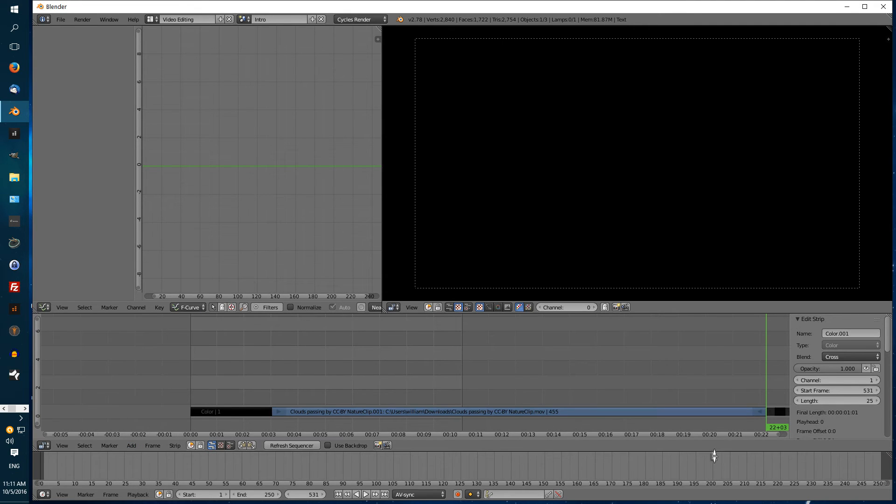
# Step: Extend the second Color strip by sliding its end handle until the strip is 43 frames long
pyautogui.scroll(-2, 455, 352)
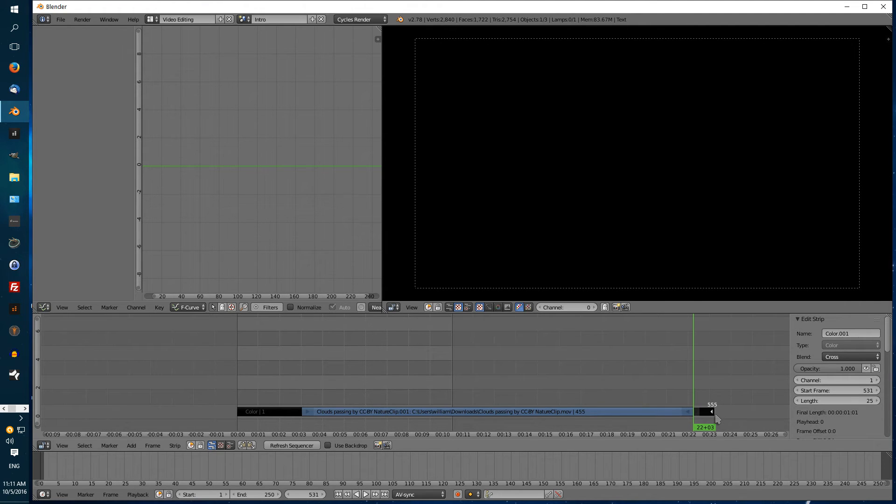
pyautogui.press('g')
pyautogui.click(731, 421)
pyautogui.rightClick(714, 413)
pyautogui.press('g')
pyautogui.click(709, 414)
pyautogui.scroll(2, 637, 378)
pyautogui.scroll(-3, 632, 397)
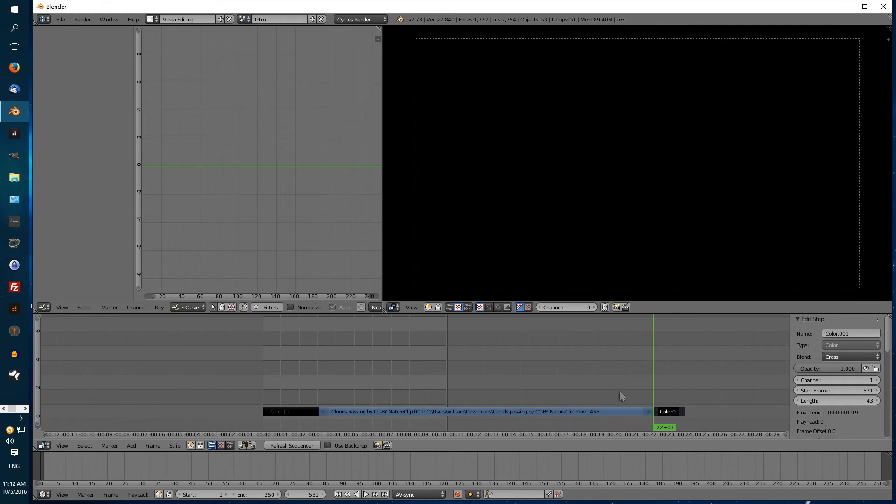
# Step: Set the scene's end frame to 573 so the range covers all strips through the second Color strip
pyautogui.scroll(2, 523, 366)
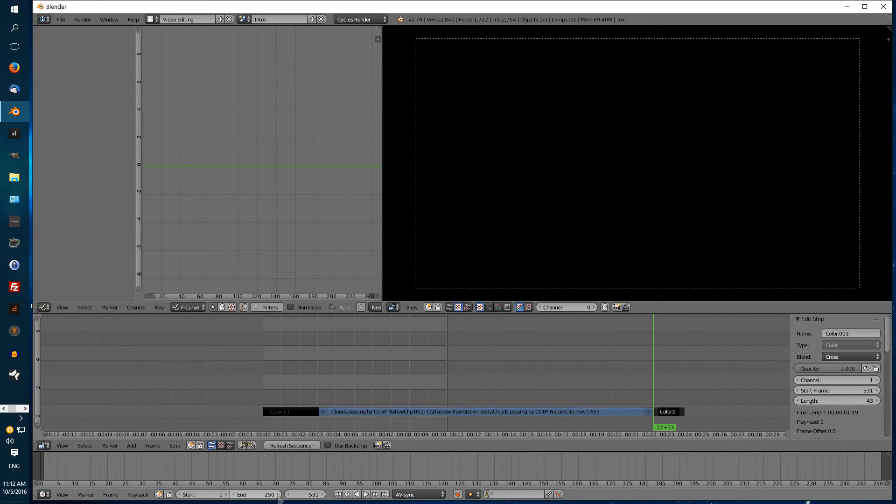
pyautogui.moveTo(256, 494); pyautogui.dragTo(406, 494)
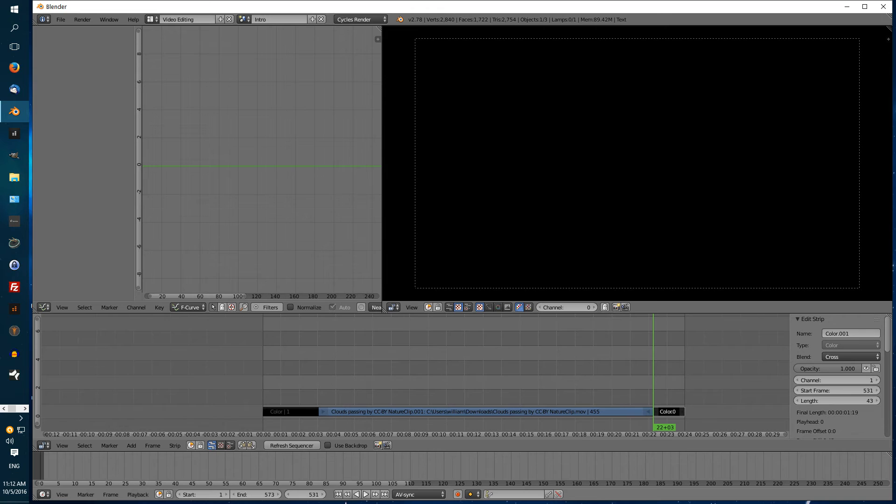
# Step: Play the sequence from frame 1 to check the opening, stop the playback and return to the first frame
pyautogui.click(339, 495)
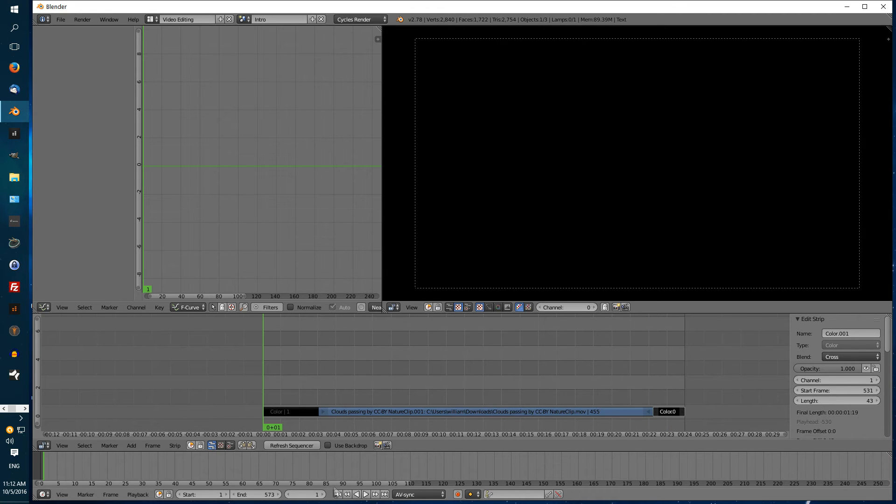
pyautogui.click(367, 495)
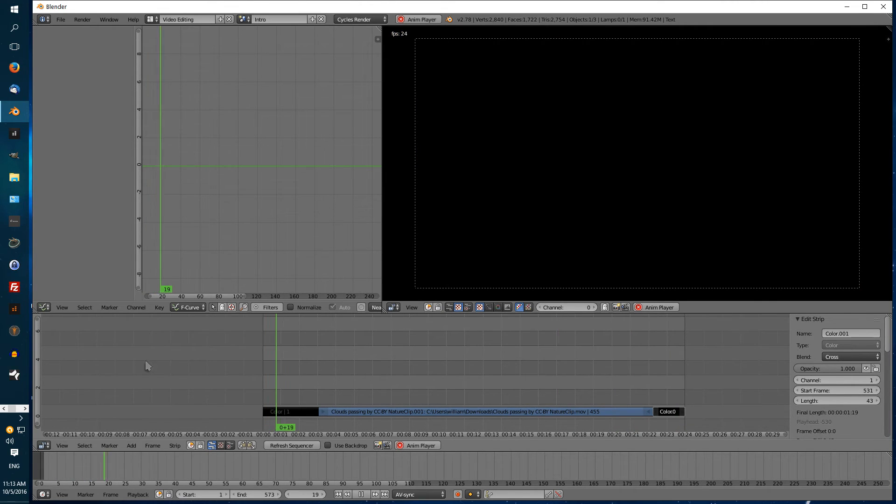
pyautogui.hotkey('alt', 'a')
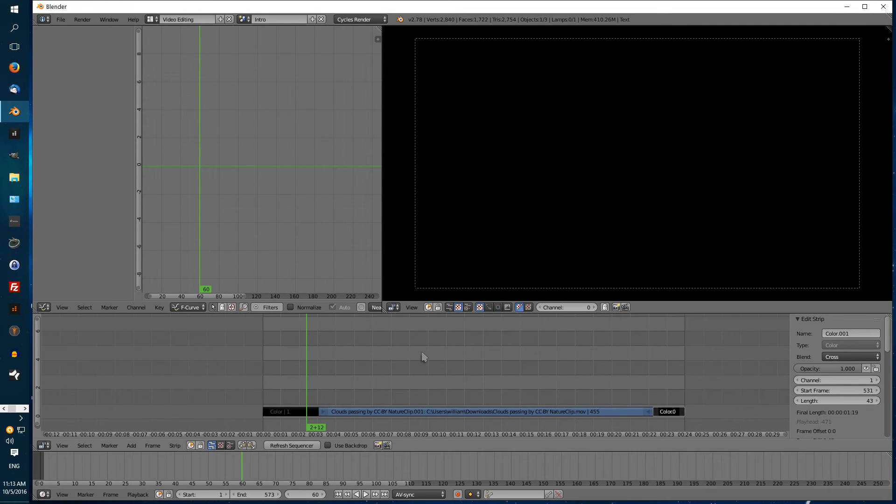
pyautogui.click(338, 496)
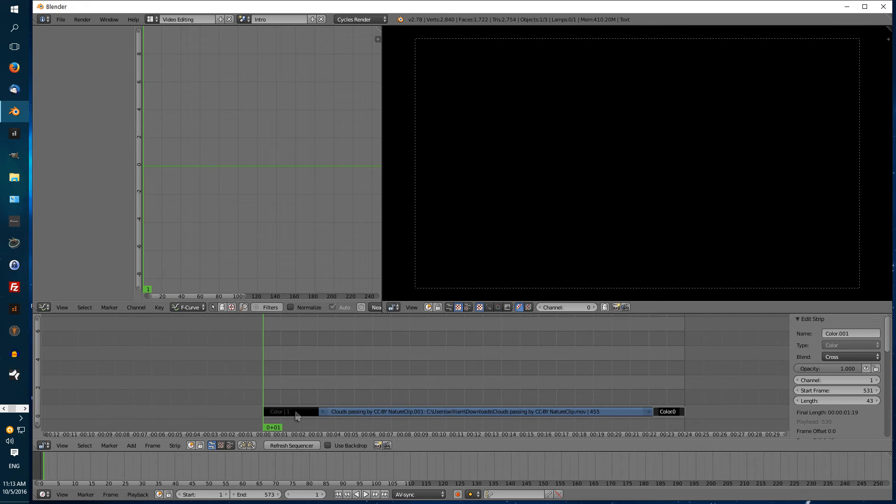
# Step: Add a Cross effect strip between the clouds movie strip and the second Color strip
pyautogui.rightClick(482, 415)
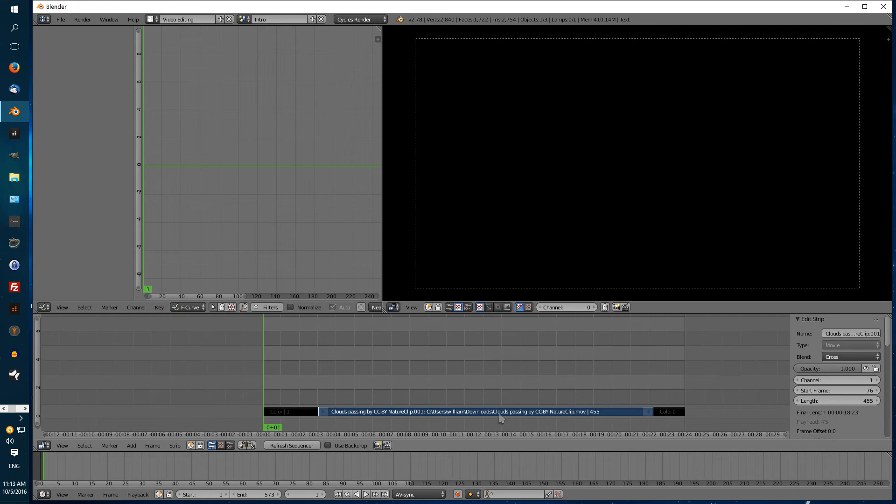
pyautogui.rightClick(670, 415)
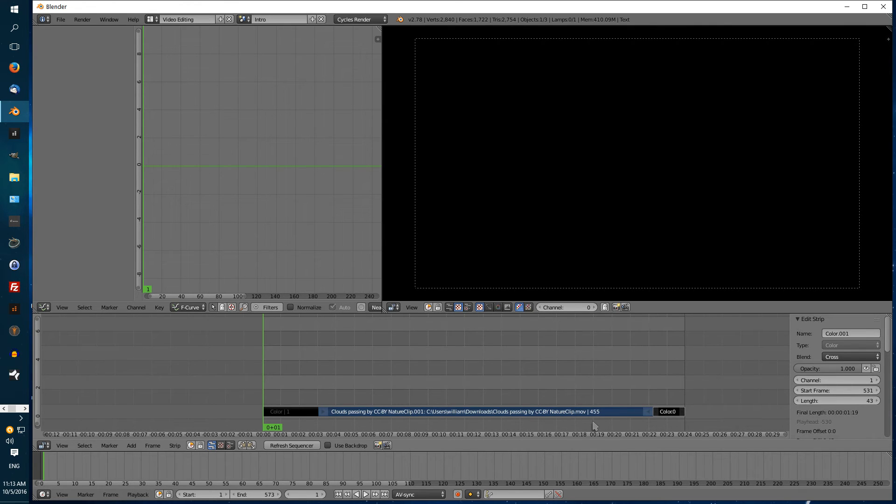
pyautogui.click(128, 446)
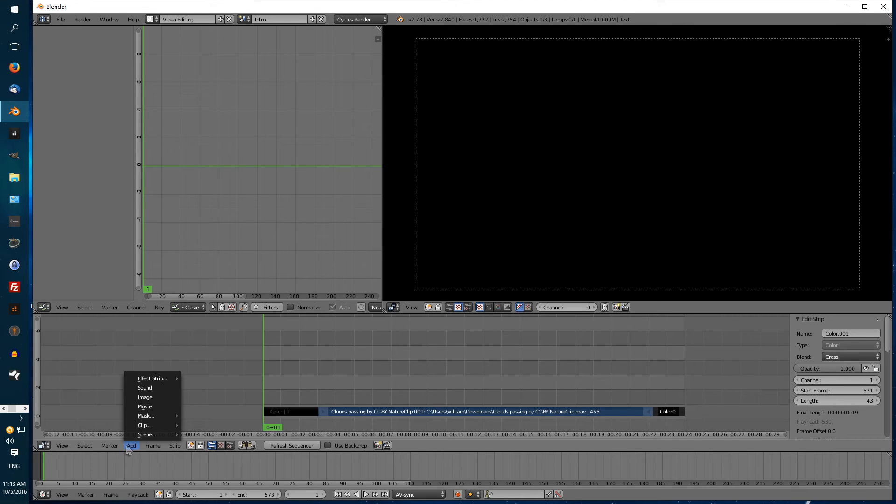
pyautogui.moveTo(160, 382)
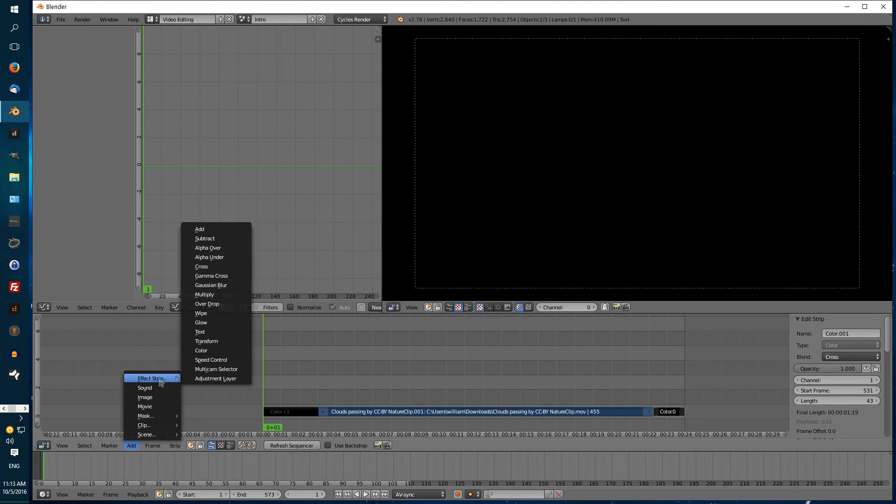
pyautogui.click(237, 267)
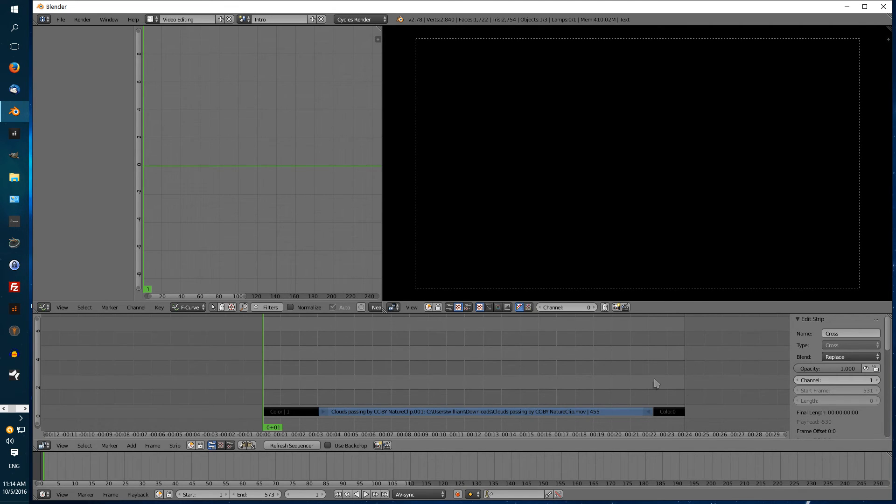
# Step: Slide the clouds strip's end handle back to frame 496 so the Cross transition spans 34 frames
pyautogui.moveTo(652, 383); pyautogui.dragTo(496, 340, button='middle')
pyautogui.scroll(4, 545, 390)
pyautogui.scroll(2, 551, 392)
pyautogui.moveTo(631, 367); pyautogui.dragTo(514, 340, button='middle')
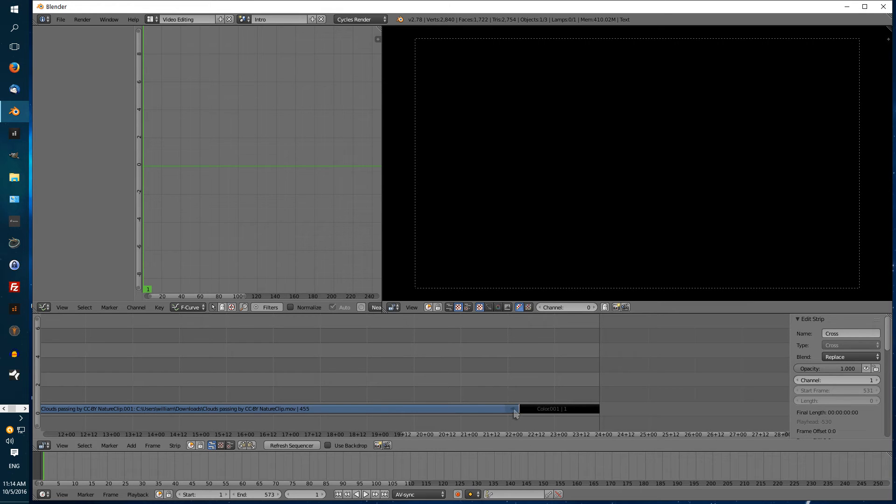
pyautogui.rightClick(513, 409)
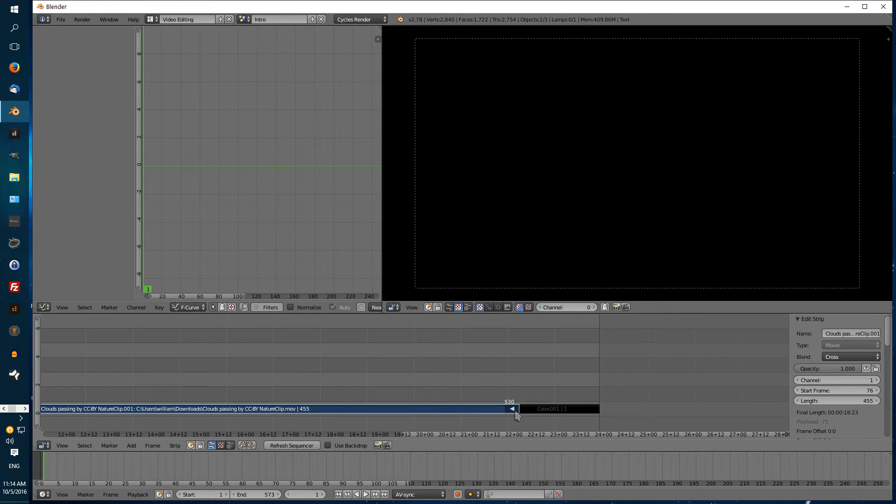
pyautogui.rightClick(192, 412)
pyautogui.rightClick(514, 410)
pyautogui.press('g')
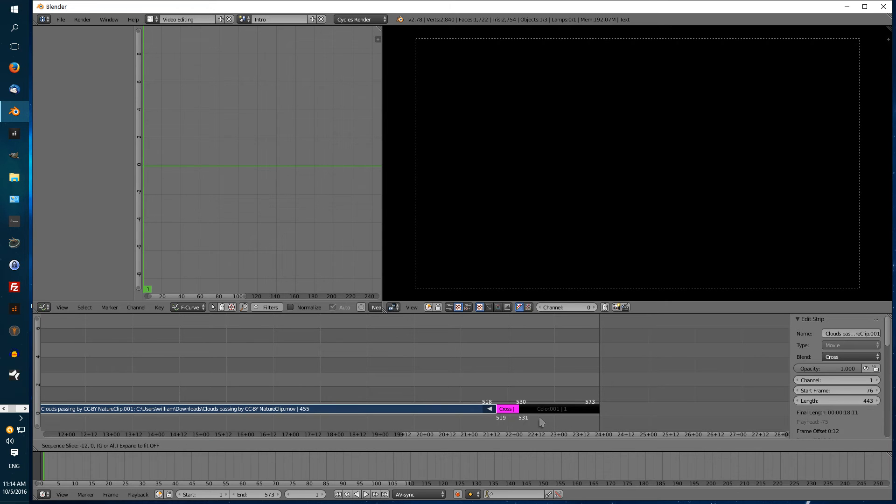
pyautogui.click(503, 433)
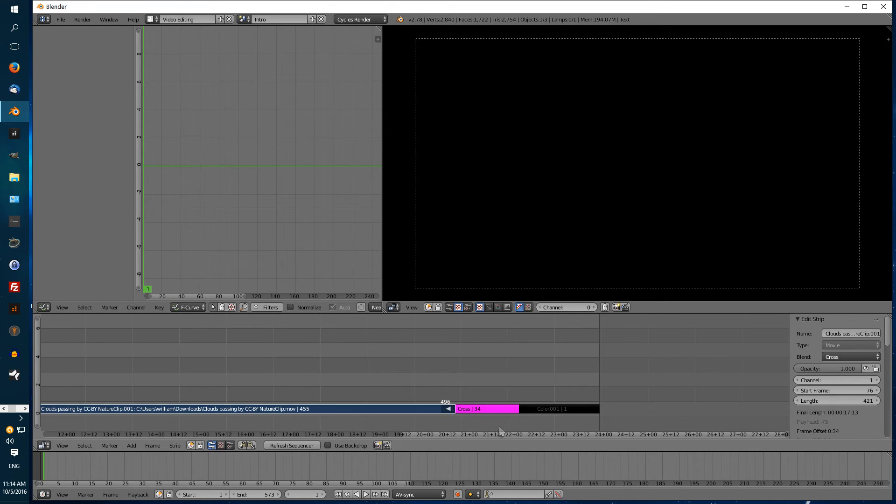
# Step: Step frame by frame from frame 483 through the Cross transition to check the fade, and return to frame 1
pyautogui.click(427, 376)
pyautogui.click(434, 379)
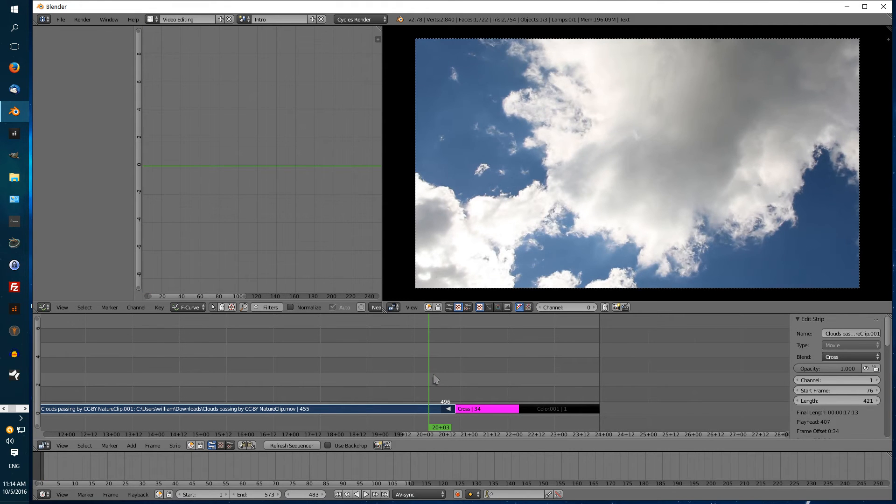
pyautogui.press('Right')
pyautogui.press('Right')
pyautogui.press('Right')
pyautogui.press('Right')
pyautogui.press('Right')
pyautogui.press('Right')
pyautogui.press('Right')
pyautogui.press('Right')
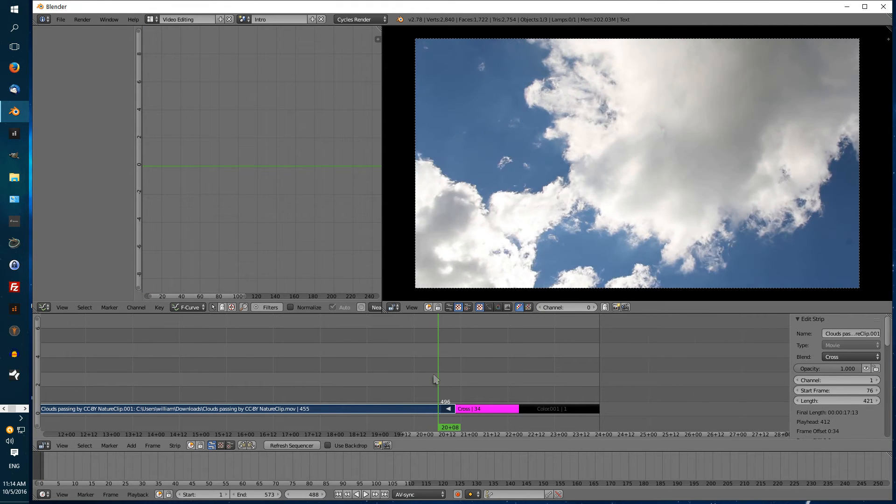
pyautogui.press('Right')
pyautogui.press('Right')
pyautogui.press('Right')
pyautogui.press('Right')
pyautogui.press('Right')
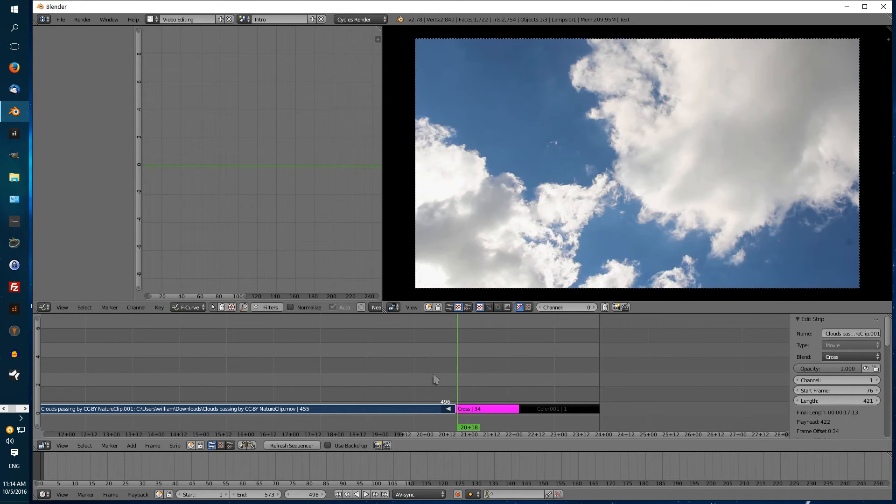
pyautogui.press('Right')
pyautogui.press('Right')
pyautogui.press('Right')
pyautogui.press('Right')
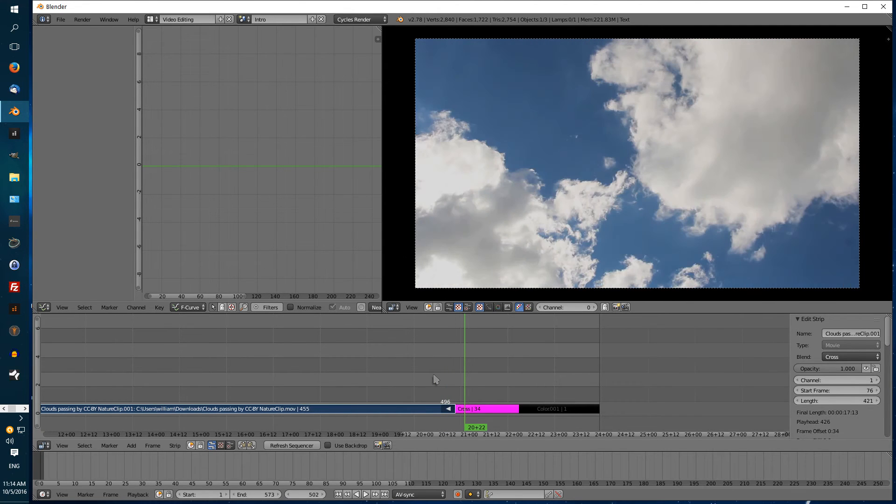
pyautogui.press('Right')
pyautogui.press('Right')
pyautogui.press('Right')
pyautogui.press('Right')
pyautogui.press('Right')
pyautogui.press('Right')
pyautogui.press('Right')
pyautogui.press('Right')
pyautogui.press('Right')
pyautogui.press('Right')
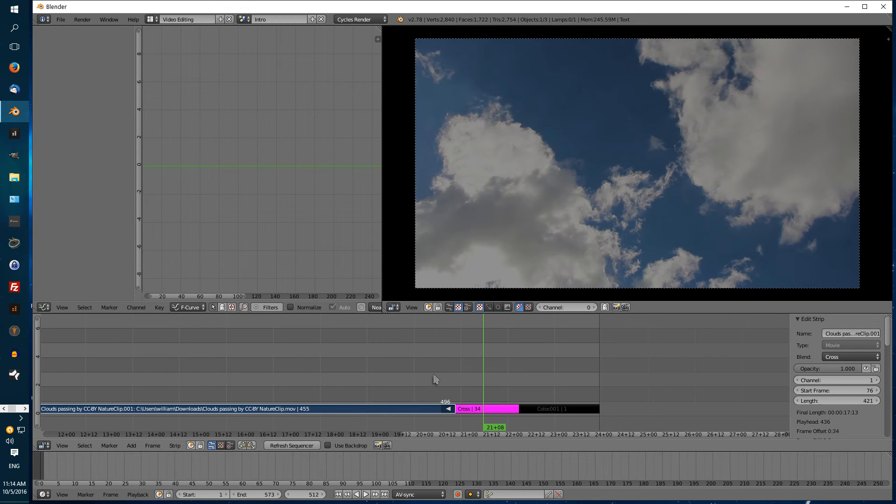
pyautogui.press('Right')
pyautogui.press('Right')
pyautogui.press('Right')
pyautogui.press('Right')
pyautogui.press('Right')
pyautogui.press('Right')
pyautogui.press('Right')
pyautogui.press('Right')
pyautogui.press('Right')
pyautogui.press('Right')
pyautogui.press('Right')
pyautogui.press('Right')
pyautogui.press('Right')
pyautogui.press('Right')
pyautogui.press('Right')
pyautogui.press('Right')
pyautogui.press('Right')
pyautogui.press('Right')
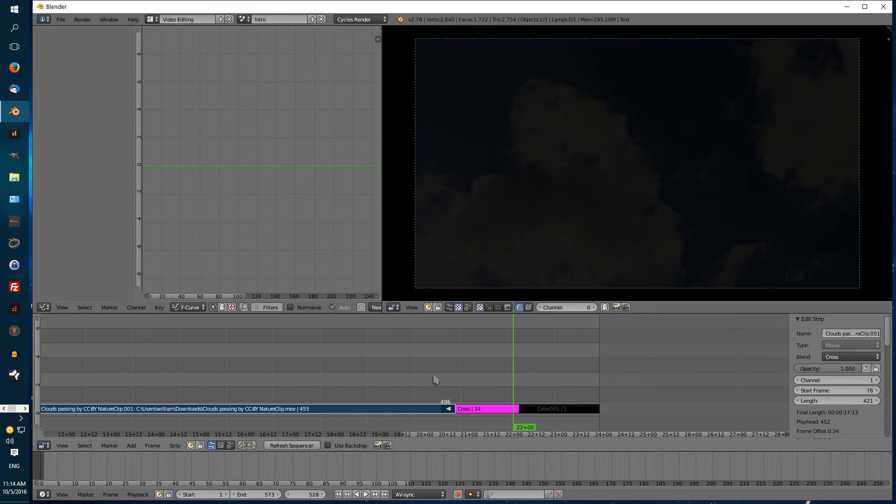
pyautogui.press('Right')
pyautogui.press('Right')
pyautogui.press('Right')
pyautogui.press('Right')
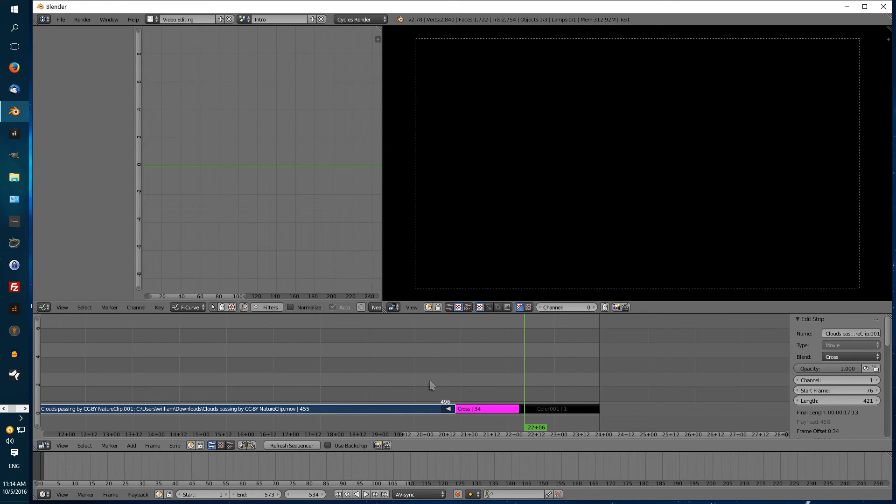
pyautogui.click(337, 494)
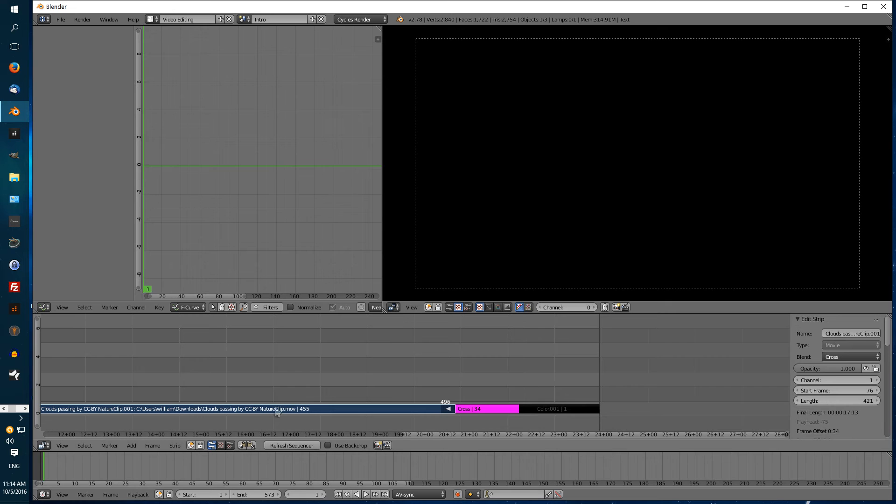
# Step: Add the Intro scene as a strip starting at frame 38, above the first Color strip, and shorten it to 273 frames
pyautogui.moveTo(189, 386); pyautogui.dragTo(536, 366, button='middle')
pyautogui.moveTo(237, 371); pyautogui.dragTo(520, 349, button='middle')
pyautogui.scroll(1, 350, 385)
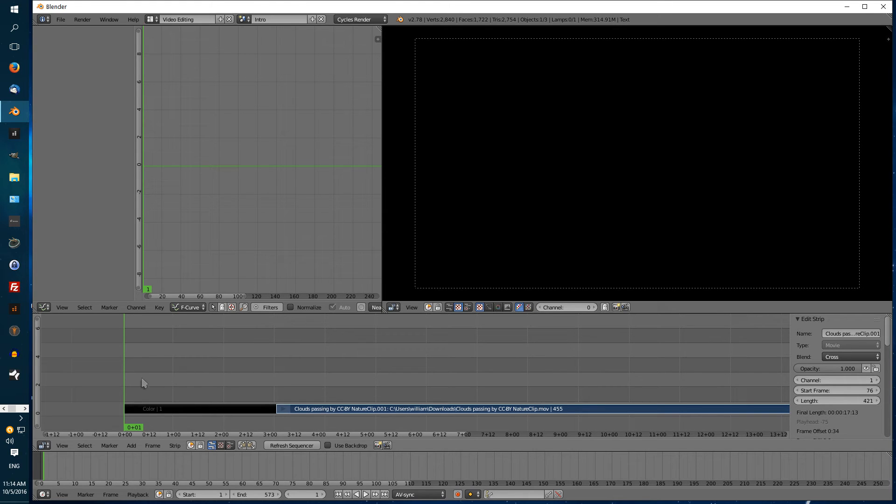
pyautogui.click(199, 379)
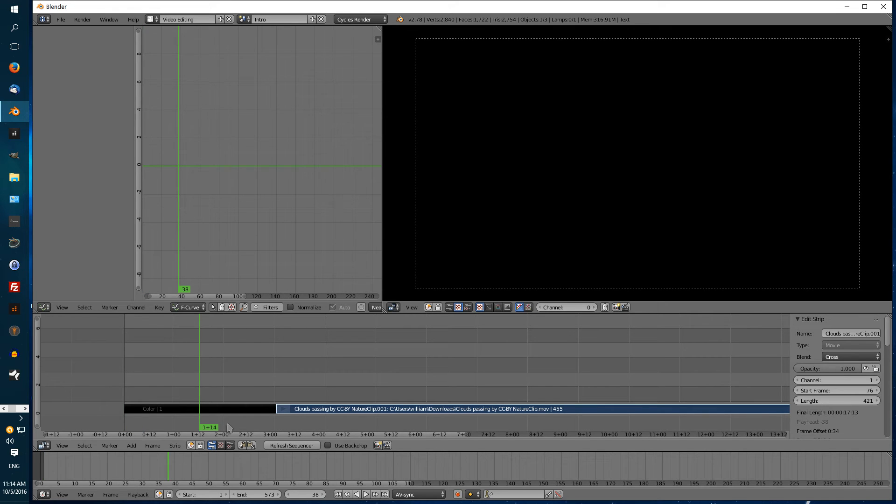
pyautogui.click(131, 447)
pyautogui.moveTo(144, 435)
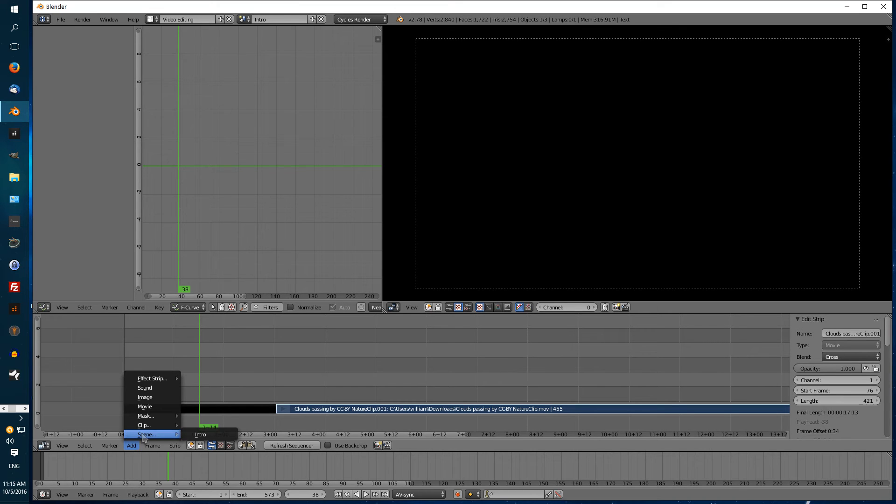
pyautogui.click(215, 435)
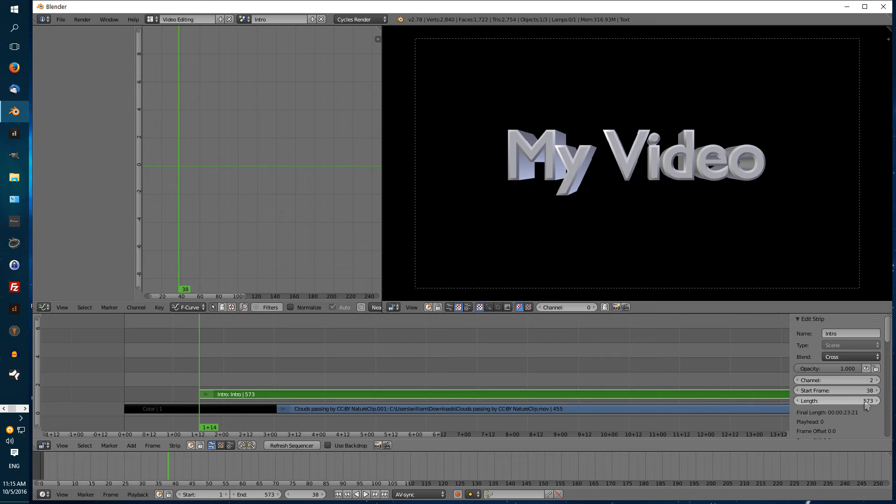
pyautogui.moveTo(860, 402); pyautogui.dragTo(664, 400)
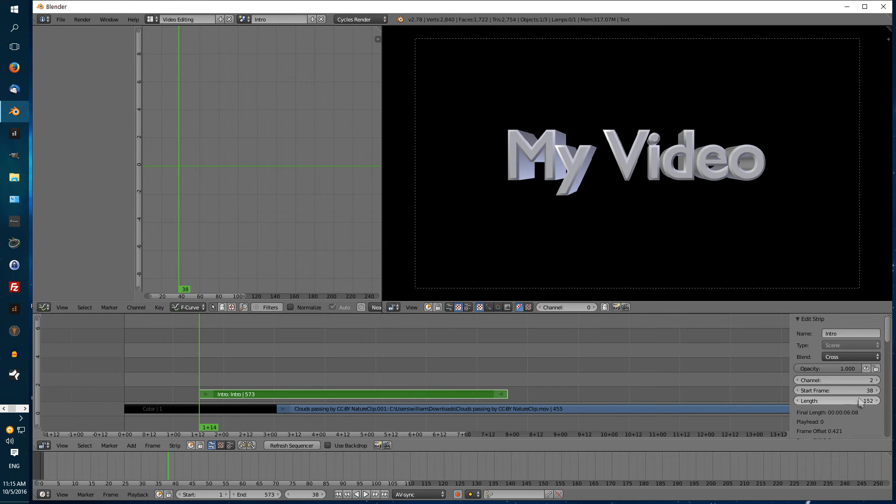
pyautogui.moveTo(861, 402); pyautogui.dragTo(895, 403)
# Step: Cut the Intro scene strip at frame 177 and delete the part after the cut
pyautogui.click(482, 372)
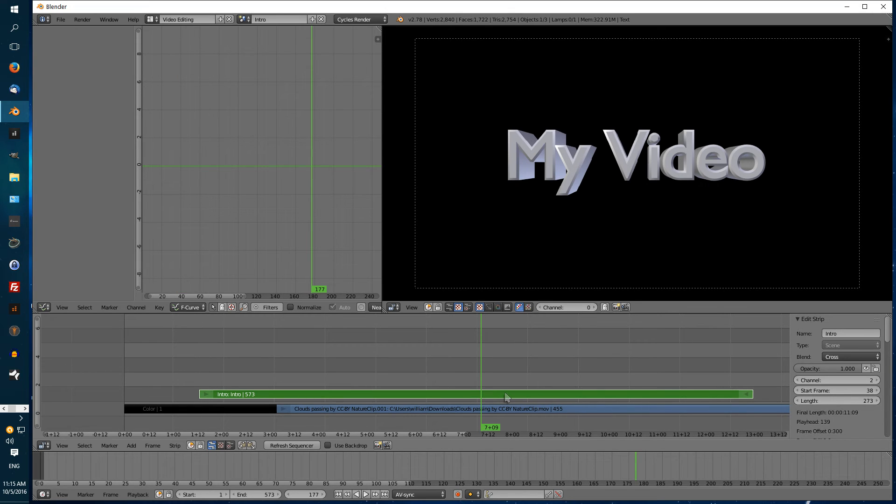
pyautogui.press('k')
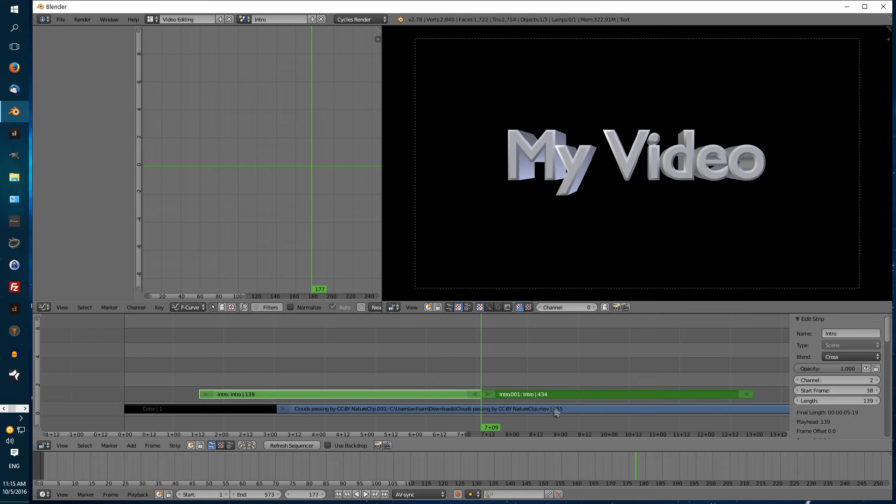
pyautogui.rightClick(578, 396)
pyautogui.press('x')
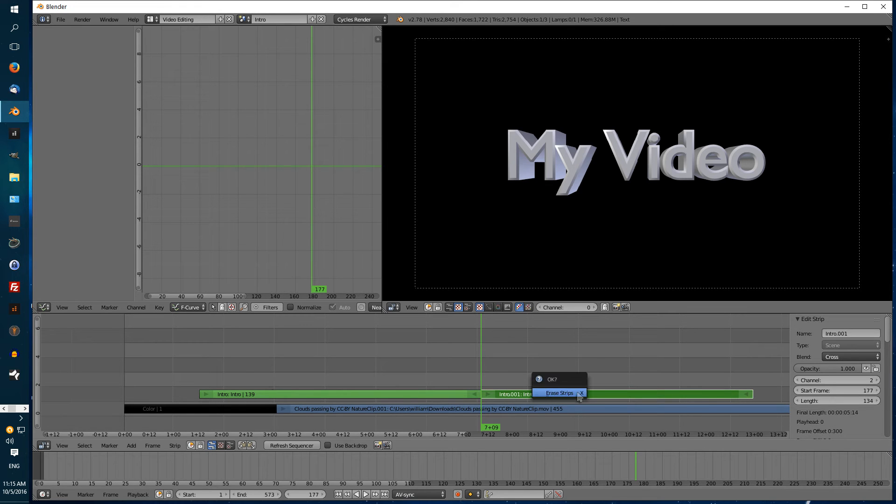
pyautogui.click(561, 393)
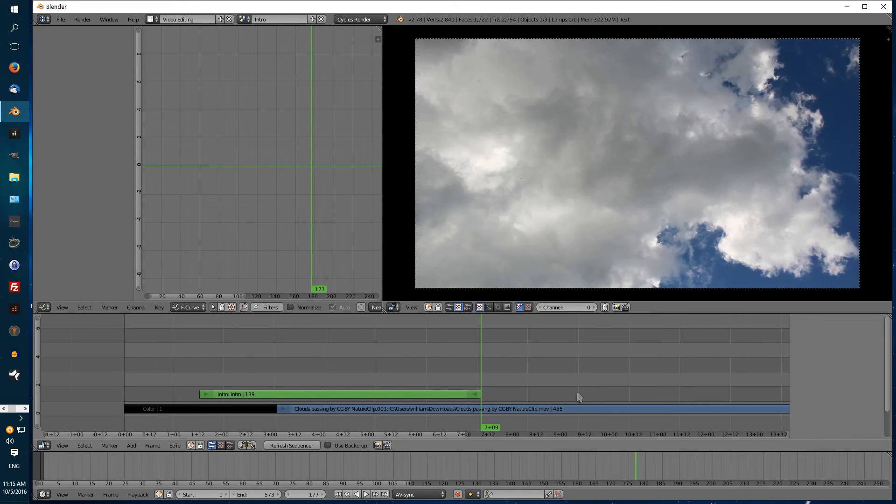
# Step: Add an Alpha Over effect strip that overlays the Intro scene strip on the clouds movie strip
pyautogui.rightClick(341, 396)
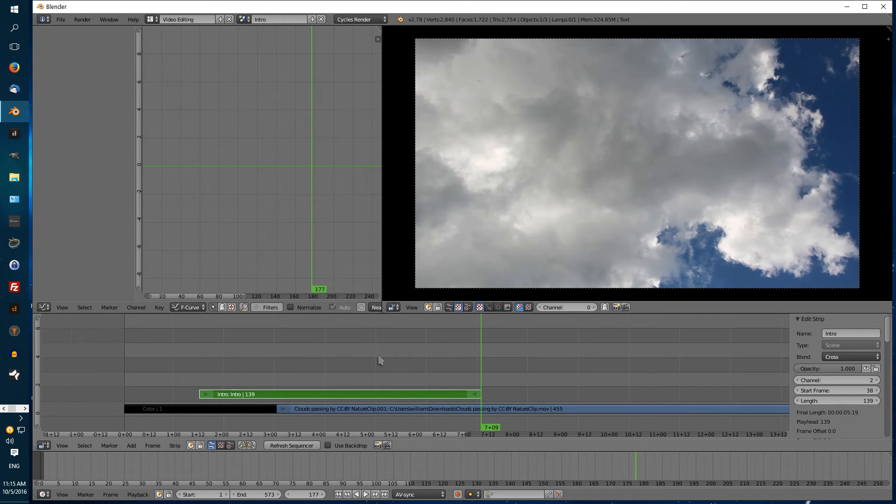
pyautogui.click(311, 360)
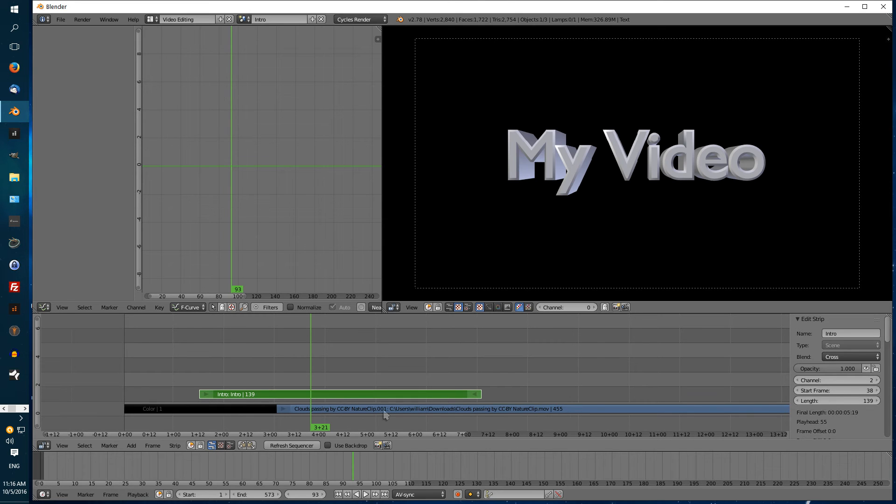
pyautogui.rightClick(466, 411)
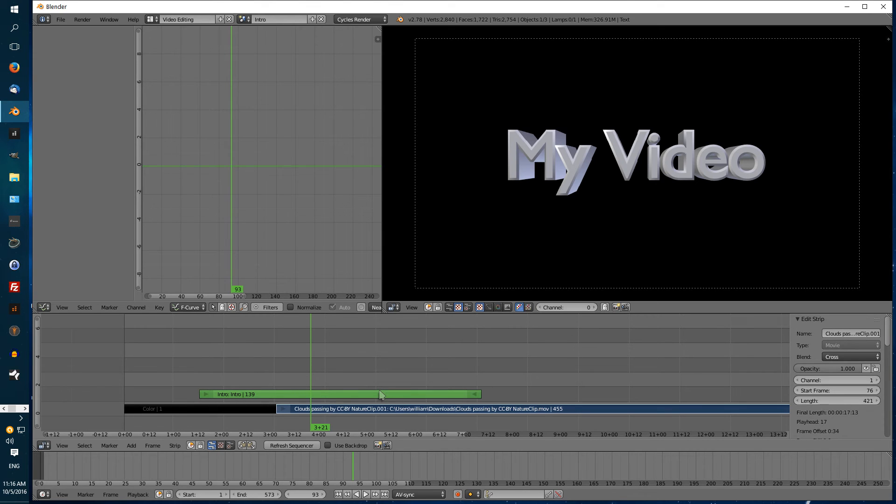
pyautogui.rightClick(356, 395)
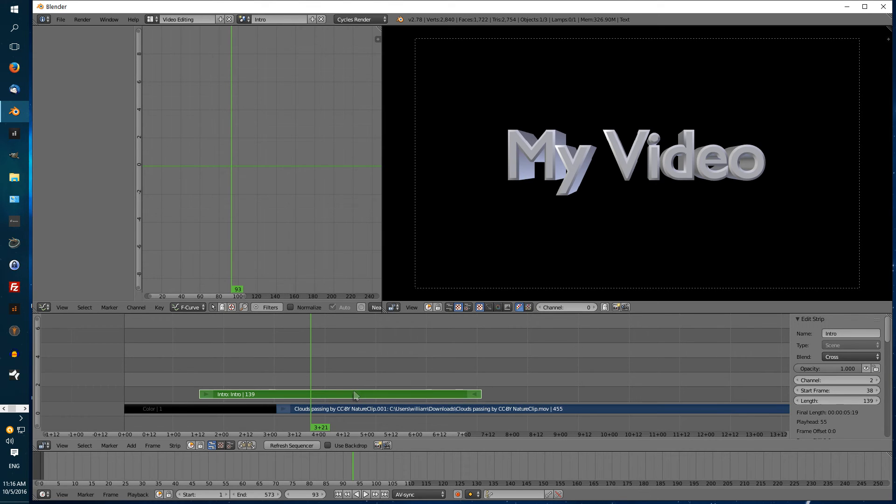
pyautogui.click(133, 445)
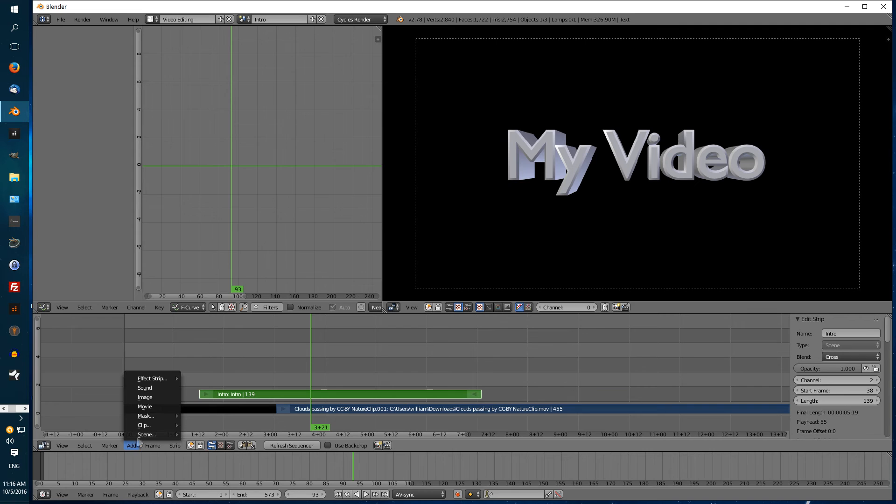
pyautogui.moveTo(156, 379)
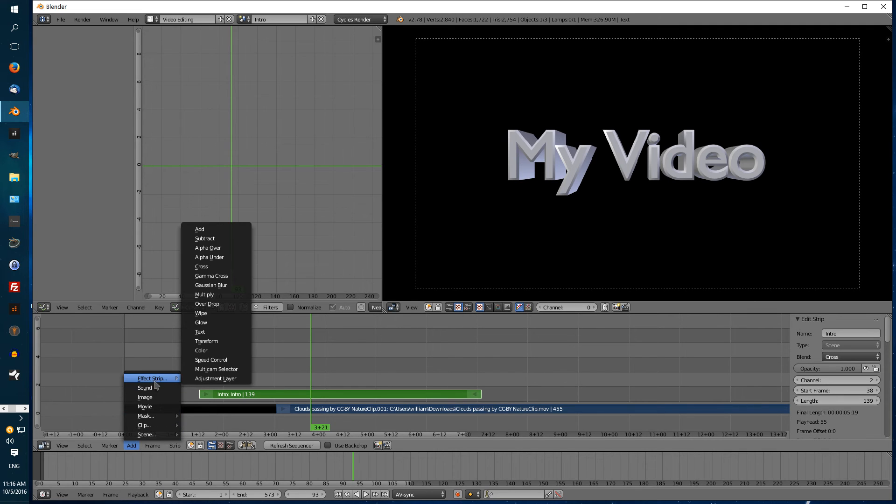
pyautogui.click(224, 250)
# Step: Render frame 108 to check the title over the clouds, and return to the sequencer preview at frame 49
pyautogui.click(341, 364)
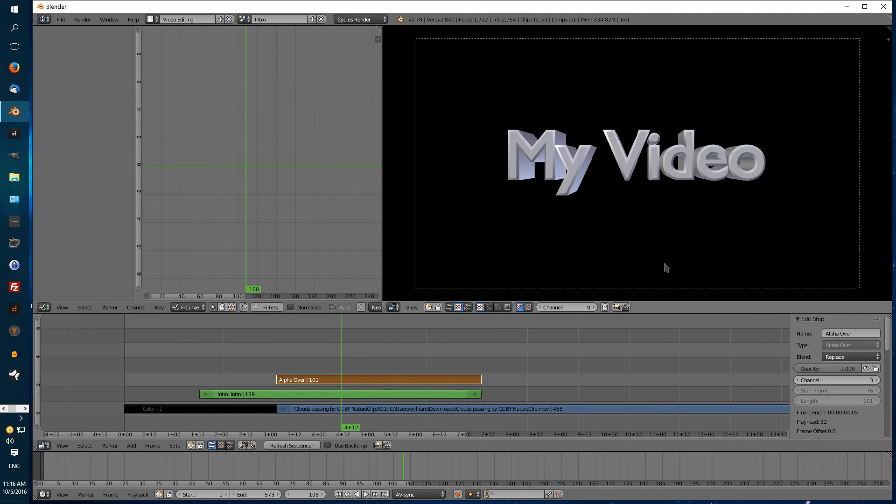
pyautogui.hotkey('ctrl', 'F12')
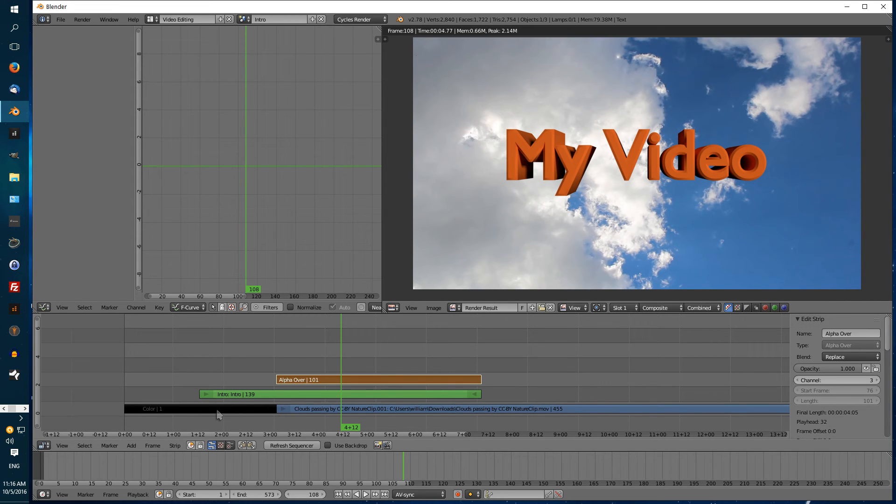
pyautogui.click(222, 357)
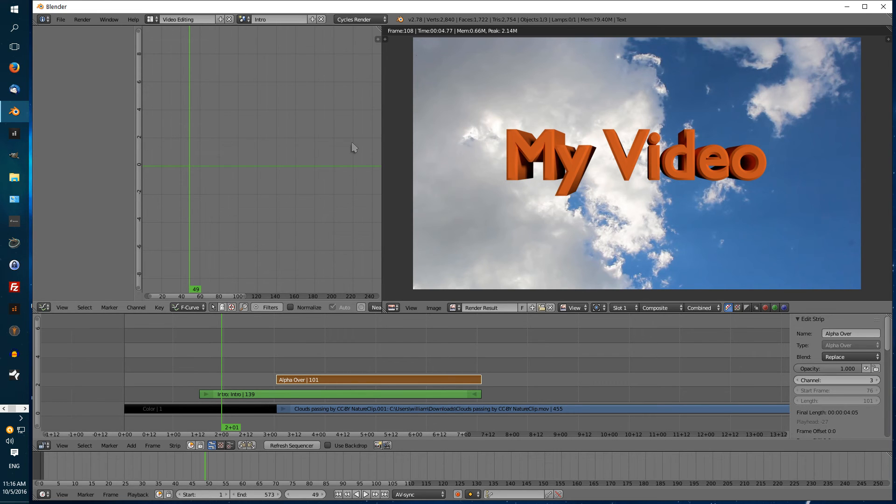
pyautogui.hotkey('shift', 'F8')
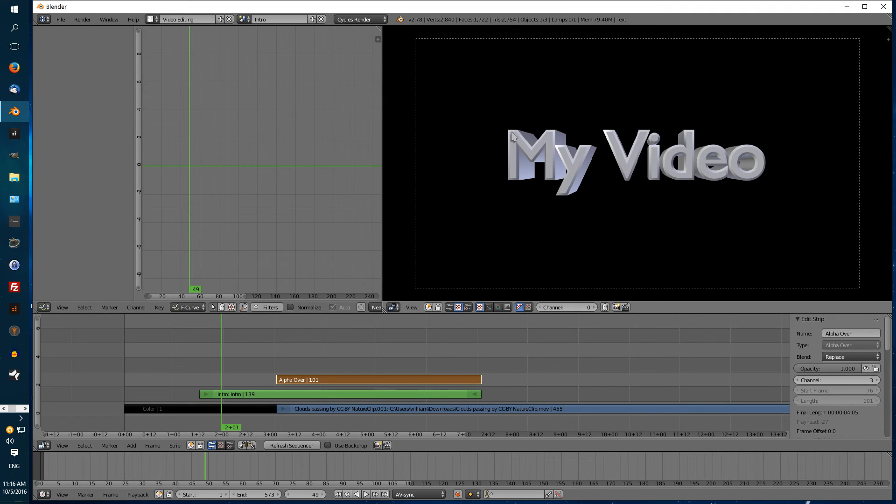
# Step: Add an Alpha Over effect combining the first Color strip with the Intro strip, and render frame 49 to check it
pyautogui.click(193, 409)
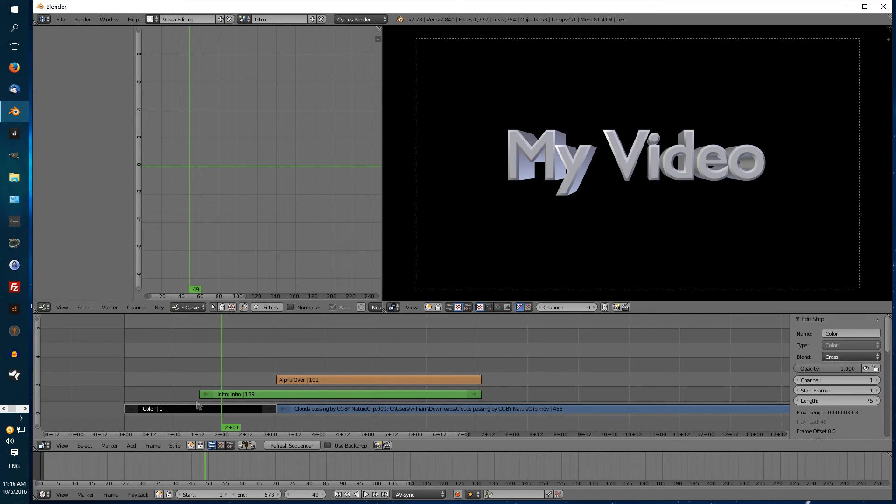
pyautogui.click(313, 396)
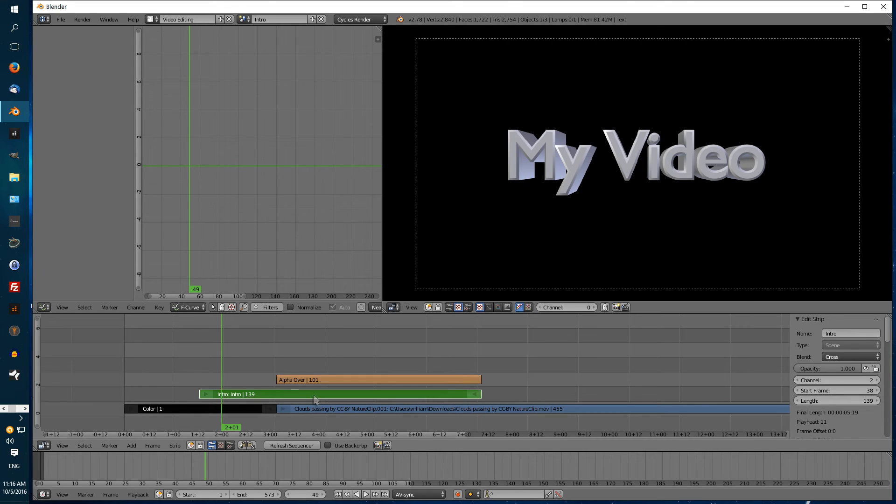
pyautogui.click(131, 446)
pyautogui.moveTo(161, 379)
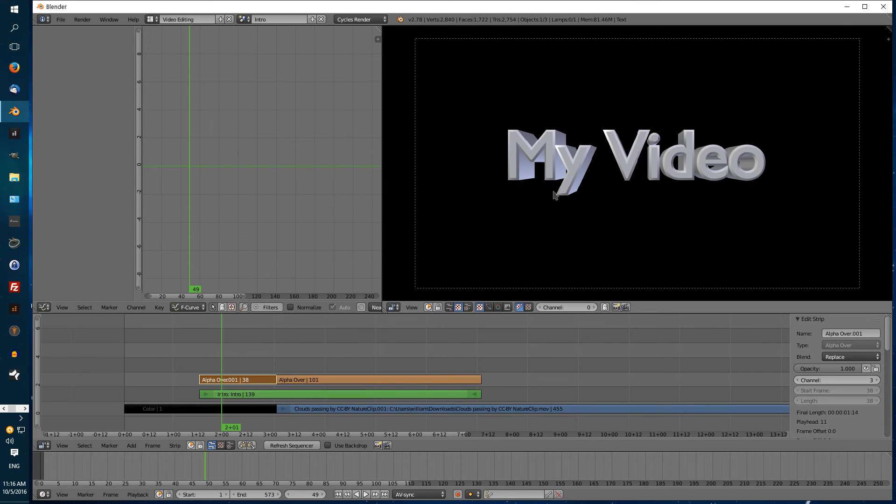
pyautogui.press('F12')
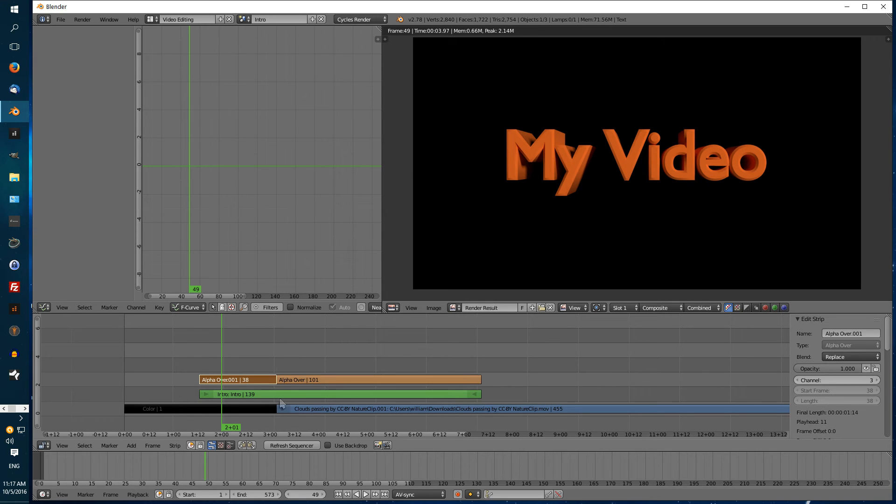
# Step: Add Valley Daze.wav from the Desktop folder as a sound strip starting at frame 65
pyautogui.click(285, 343)
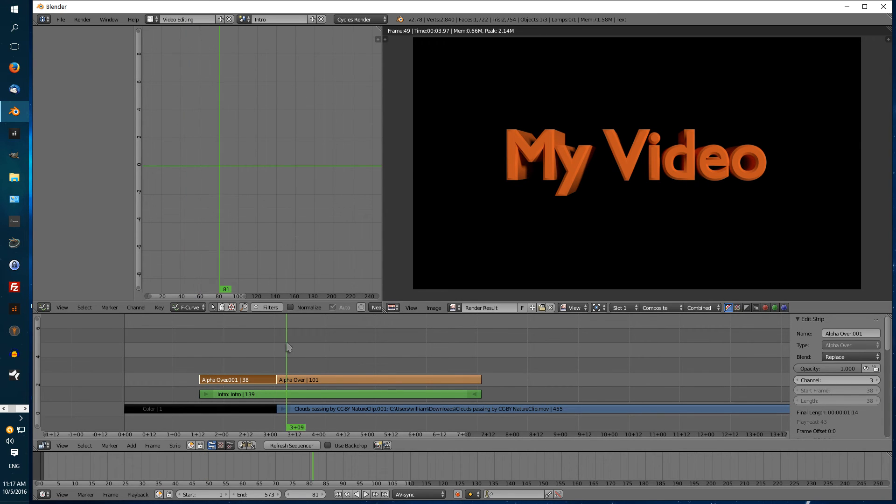
pyautogui.click(271, 351)
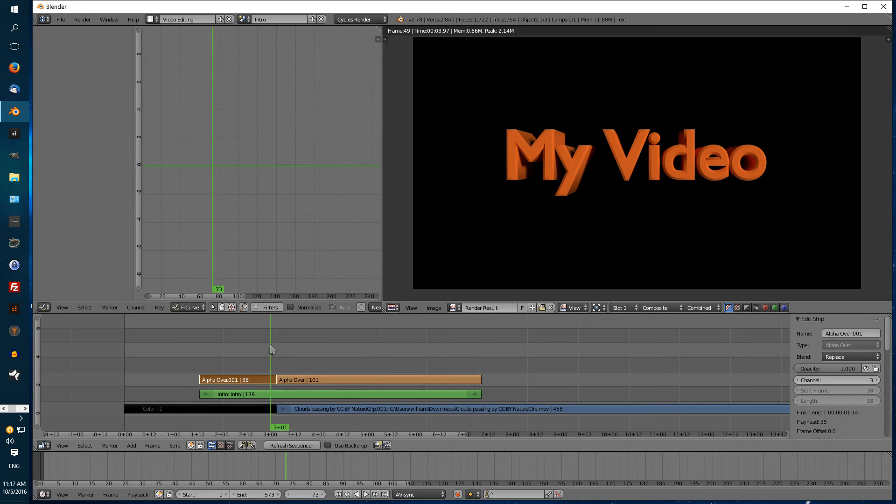
pyautogui.click(254, 352)
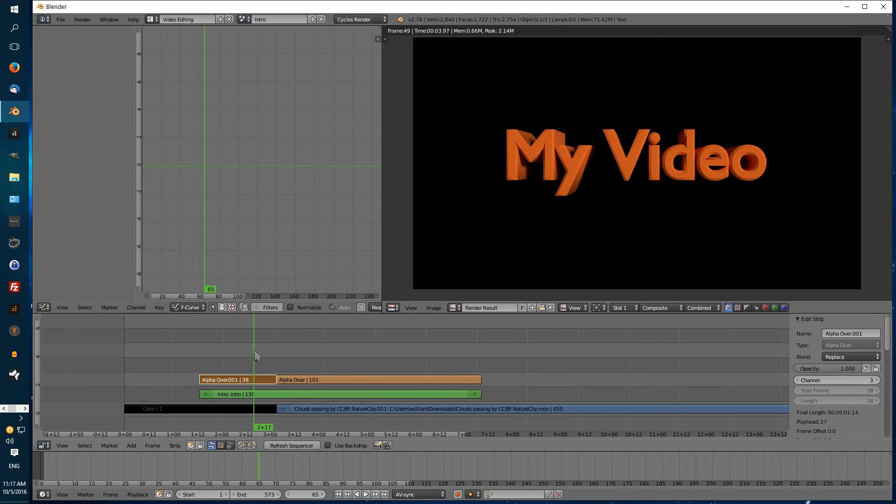
pyautogui.click(131, 445)
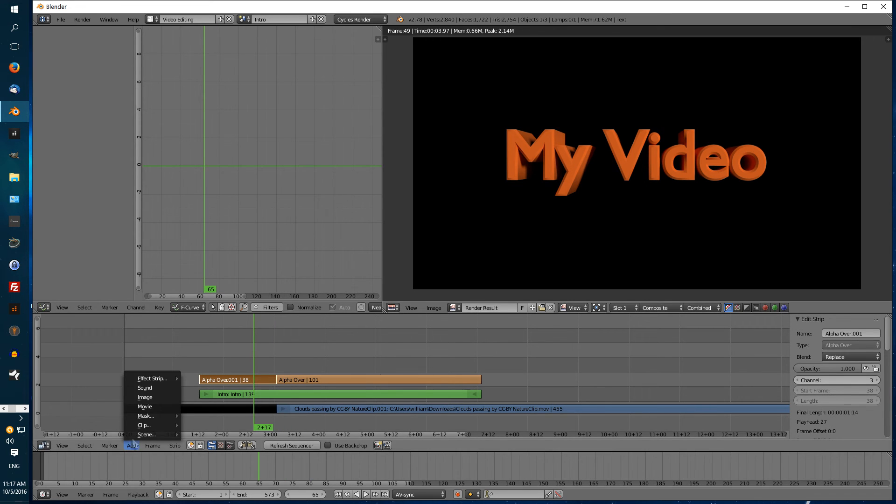
pyautogui.click(145, 390)
pyautogui.click(65, 270)
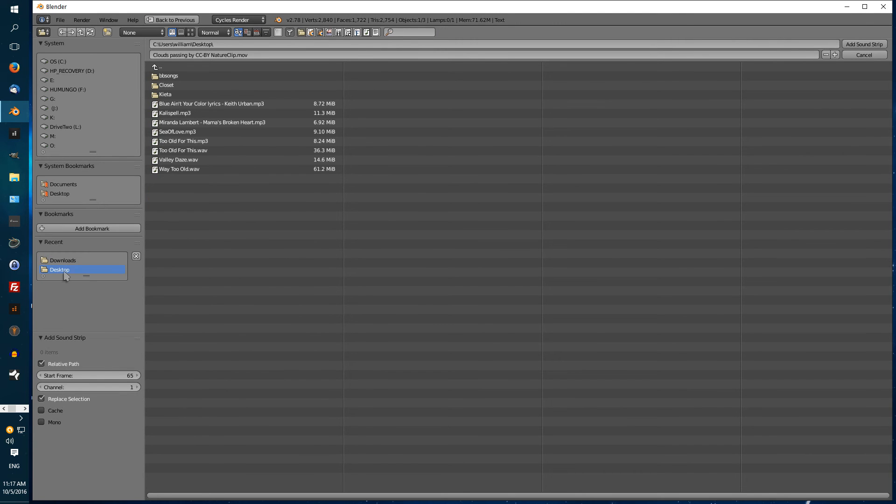
pyautogui.click(188, 164)
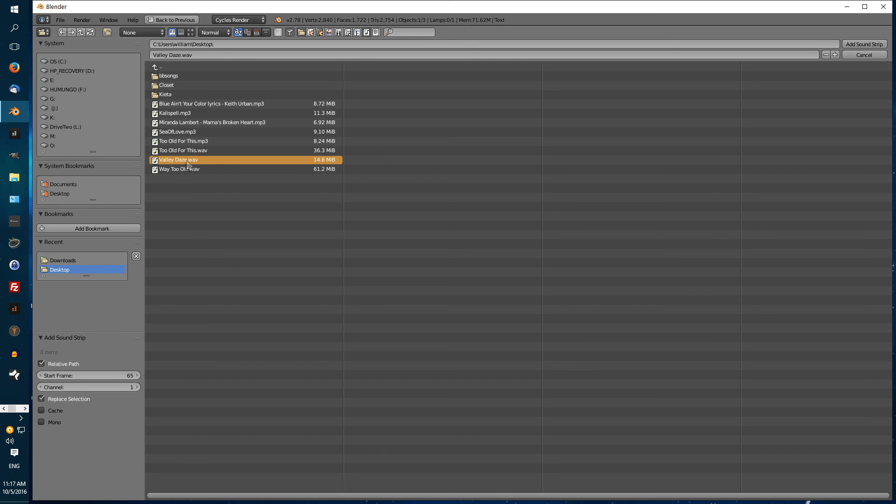
pyautogui.click(858, 45)
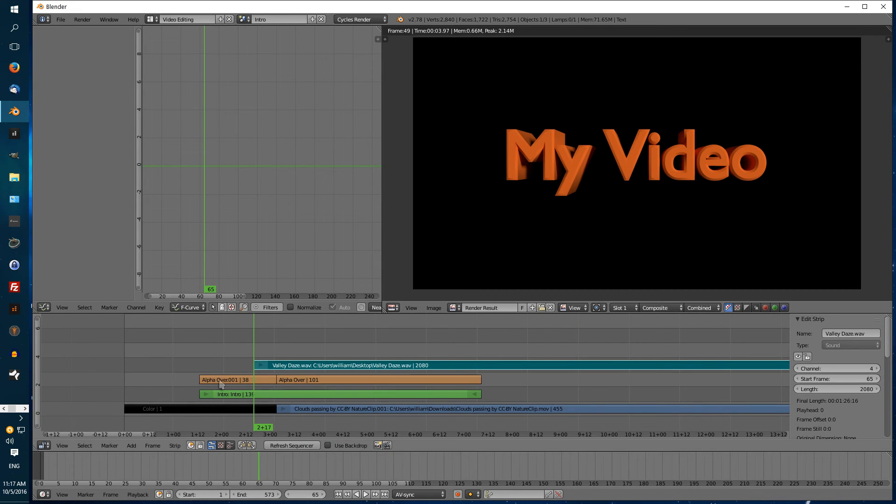
# Step: Play the sequence from before the sound strip's start to find where the music begins, and stop playback
pyautogui.hotkey('alt', 'a')
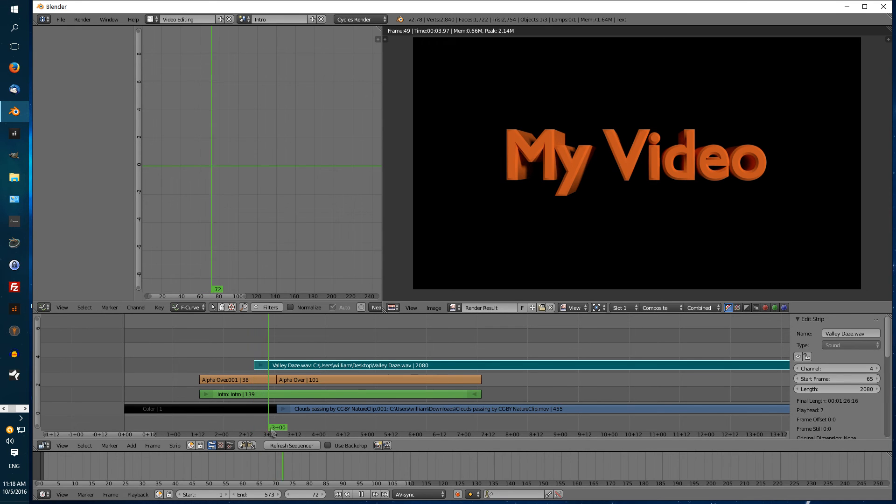
pyautogui.click(212, 422)
pyautogui.hotkey('alt', 'a')
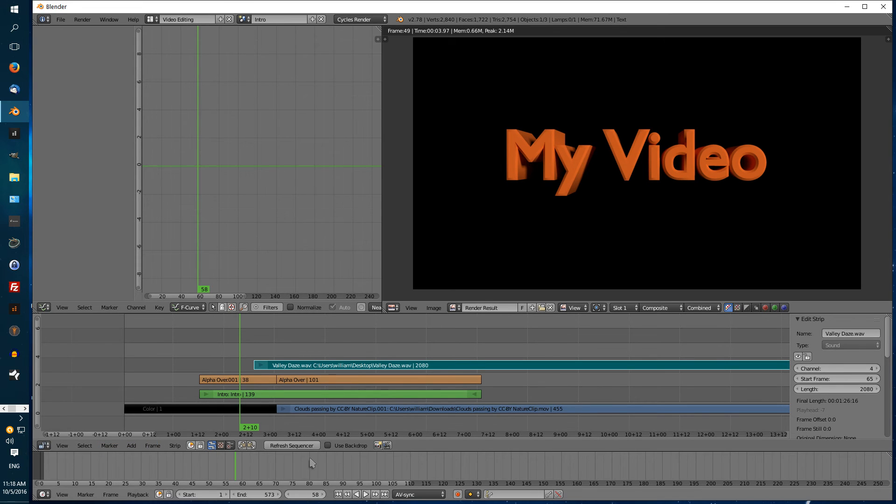
pyautogui.click(366, 494)
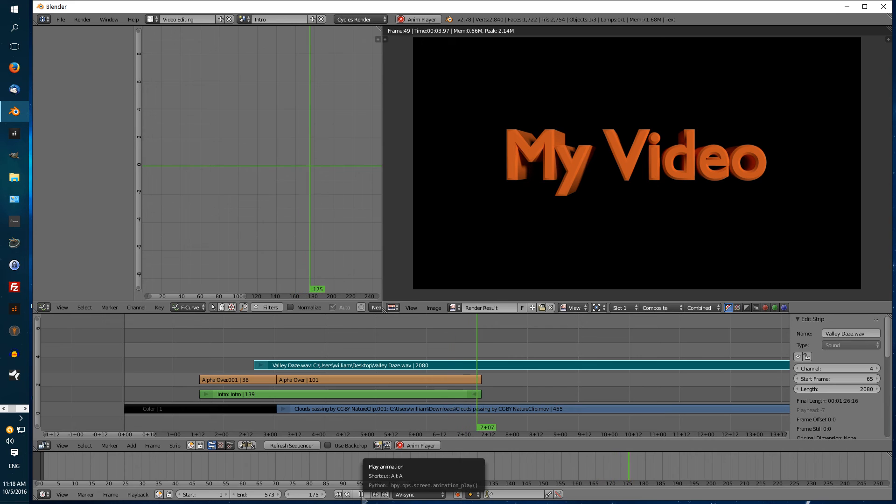
pyautogui.click(362, 496)
# Step: Cut the Valley Daze sound strip at frame 154 and delete the part before the cut
pyautogui.moveTo(496, 432); pyautogui.dragTo(432, 424)
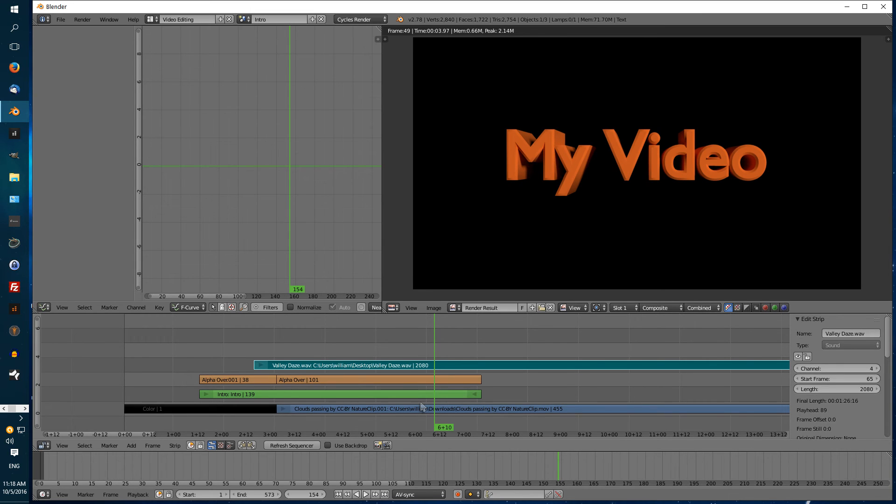
pyautogui.press('k')
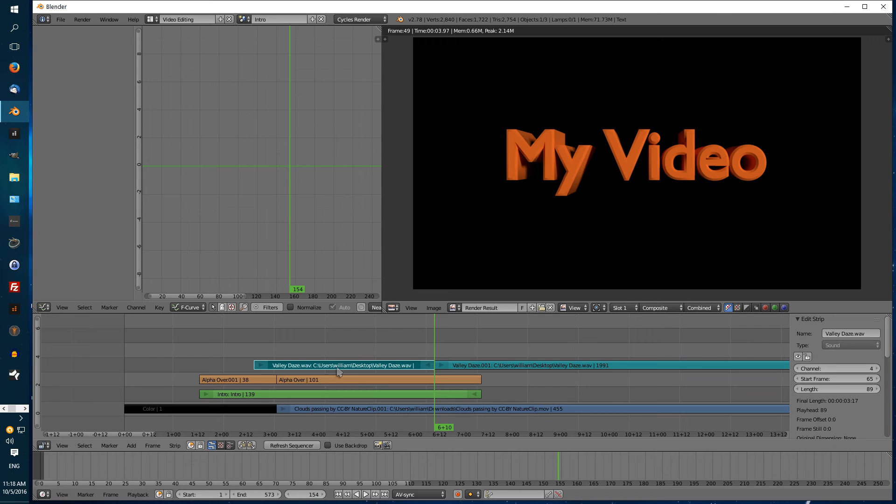
pyautogui.press('x')
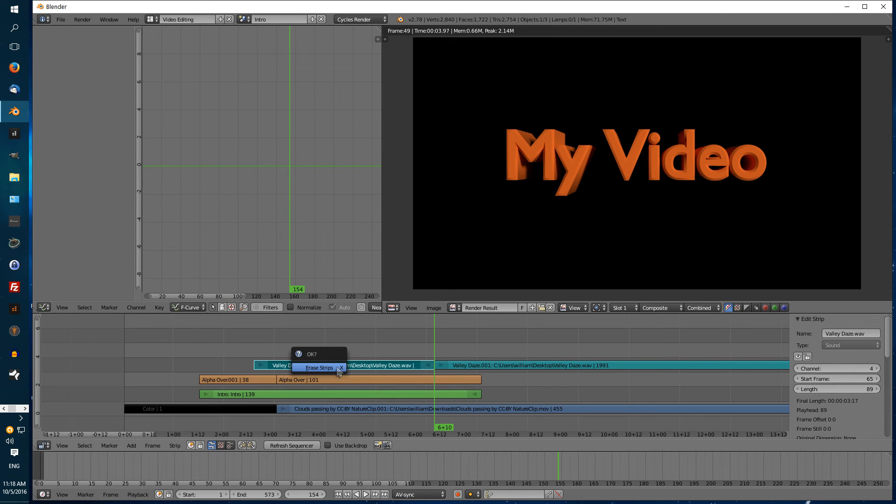
pyautogui.click(338, 368)
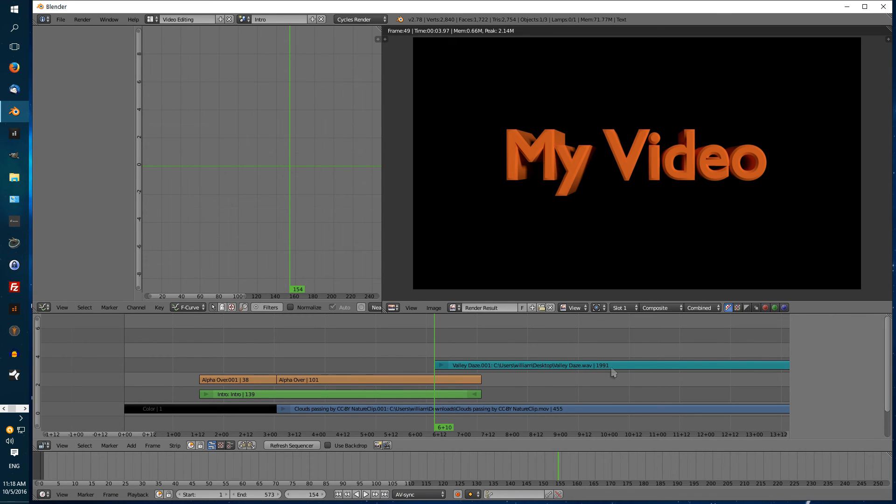
# Step: Move the remaining Valley Daze sound strip so that it starts at frame 72 on channel 4
pyautogui.rightClick(662, 372)
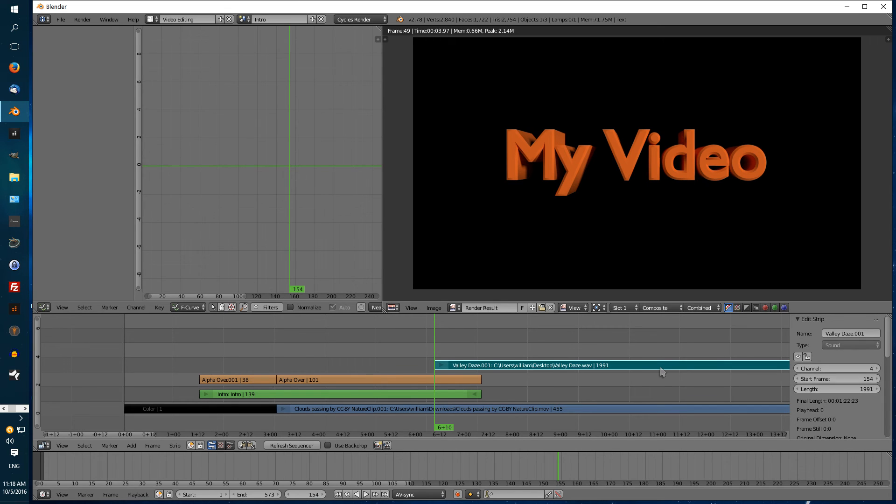
pyautogui.press('g')
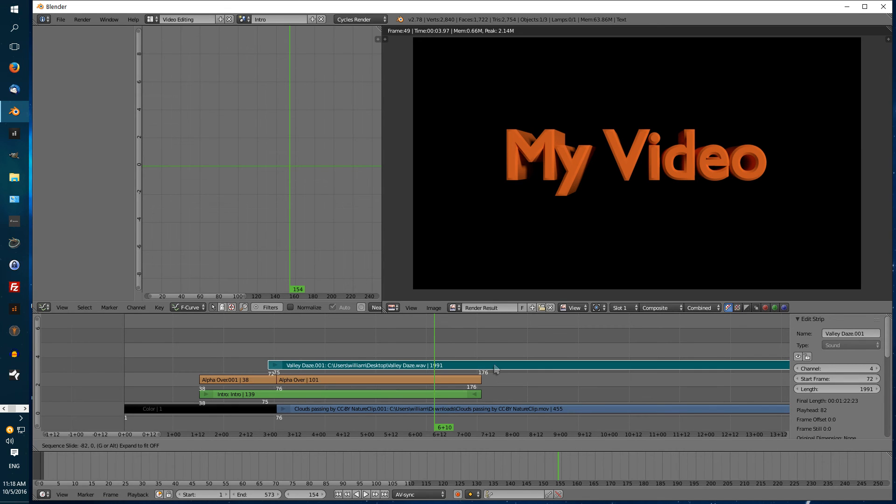
pyautogui.click(496, 369)
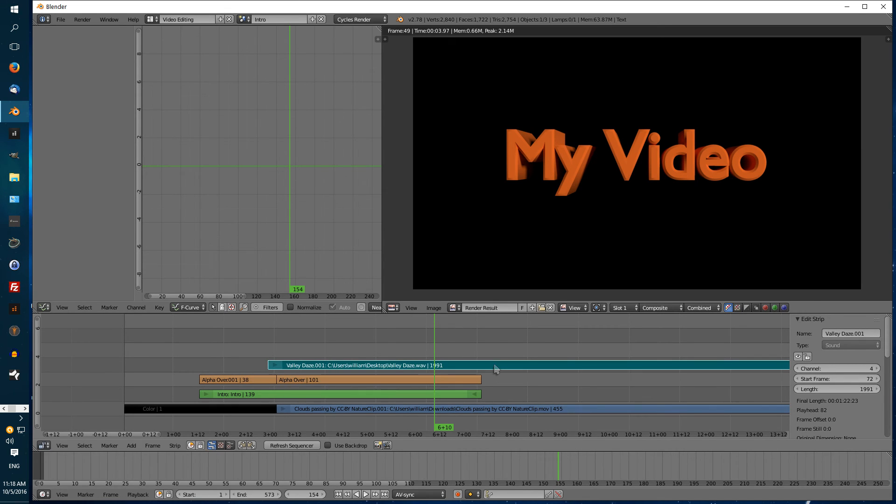
# Step: Play the sequence from frame 1 to check the music timing, and replay it with the sequencer preview showing
pyautogui.click(339, 494)
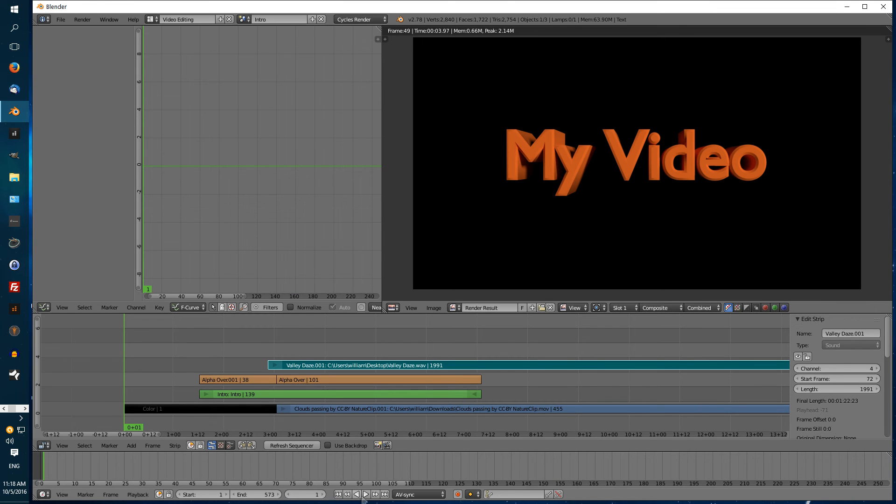
pyautogui.click(364, 495)
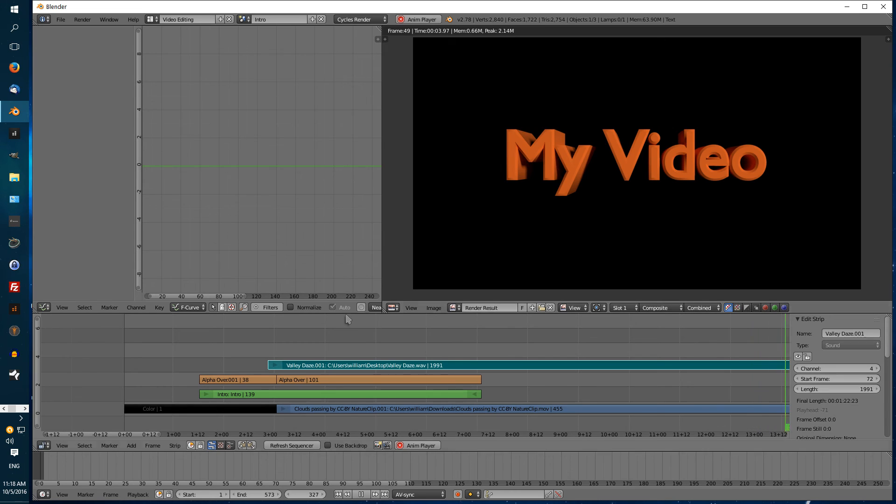
pyautogui.press('Escape')
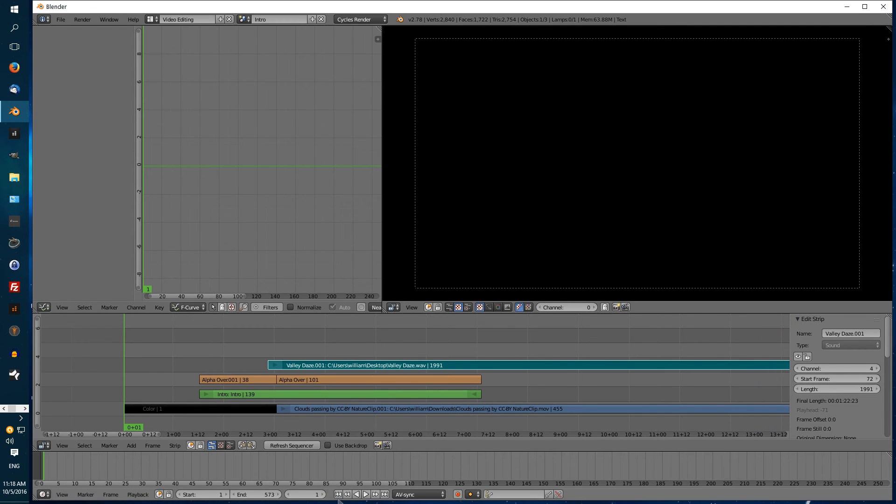
pyautogui.click(365, 494)
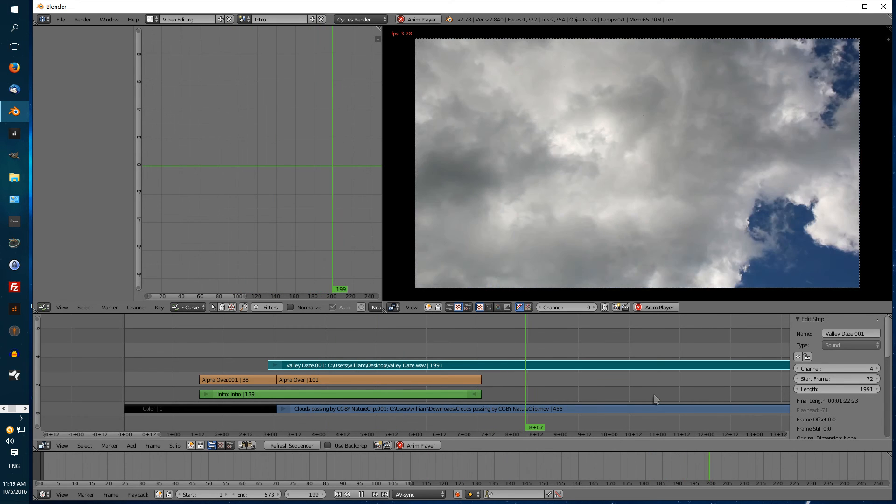
# Step: Stop playback and cut the Valley Daze sound strip at frame 573, where the last Color strip ends
pyautogui.press('Escape')
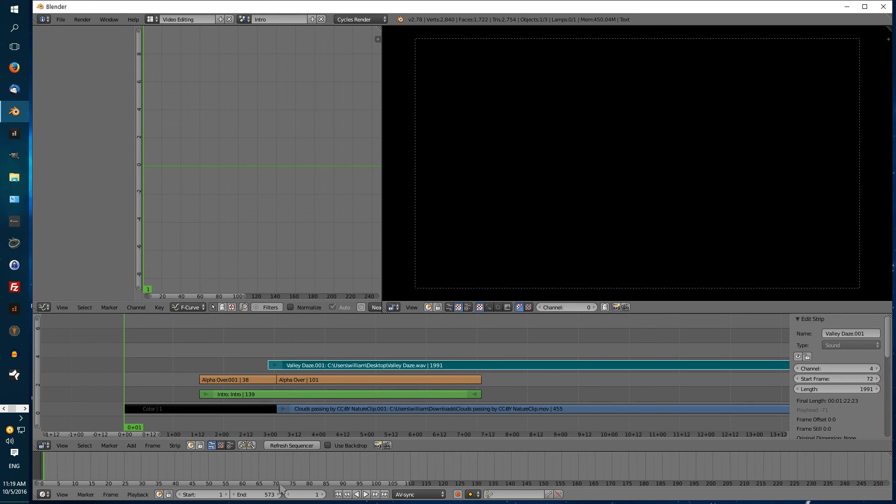
pyautogui.scroll(-3, 557, 359)
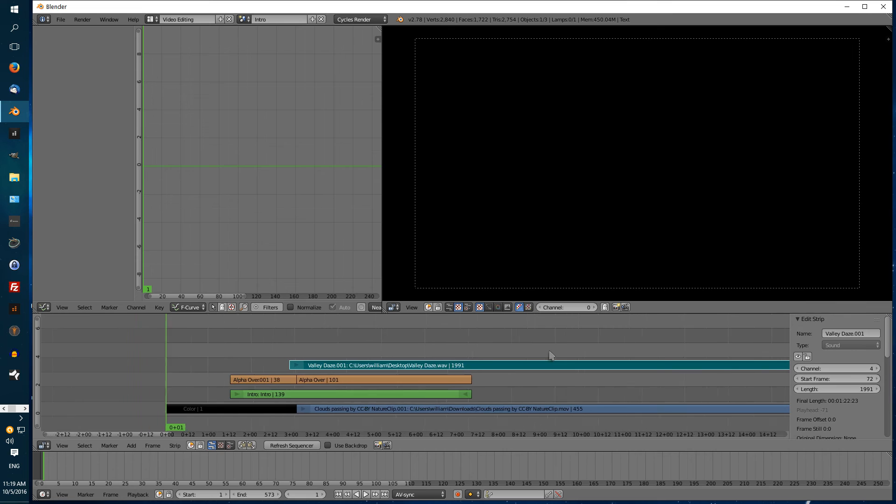
pyautogui.scroll(-4, 556, 360)
pyautogui.click(707, 352)
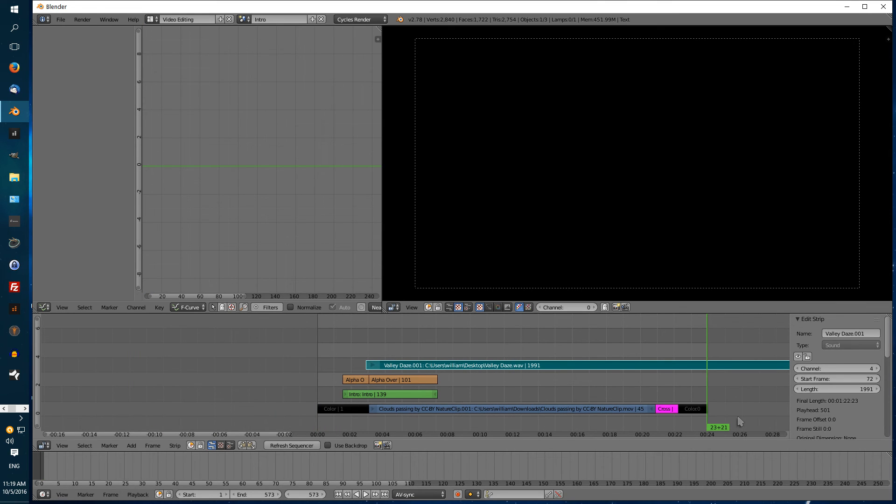
pyautogui.moveTo(600, 376); pyautogui.dragTo(395, 365, button='middle')
pyautogui.scroll(1, 506, 412)
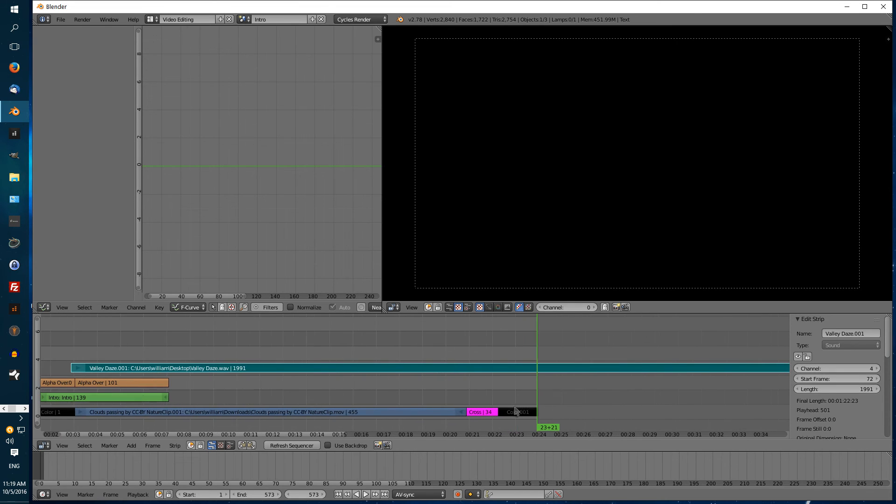
pyautogui.scroll(1, 616, 401)
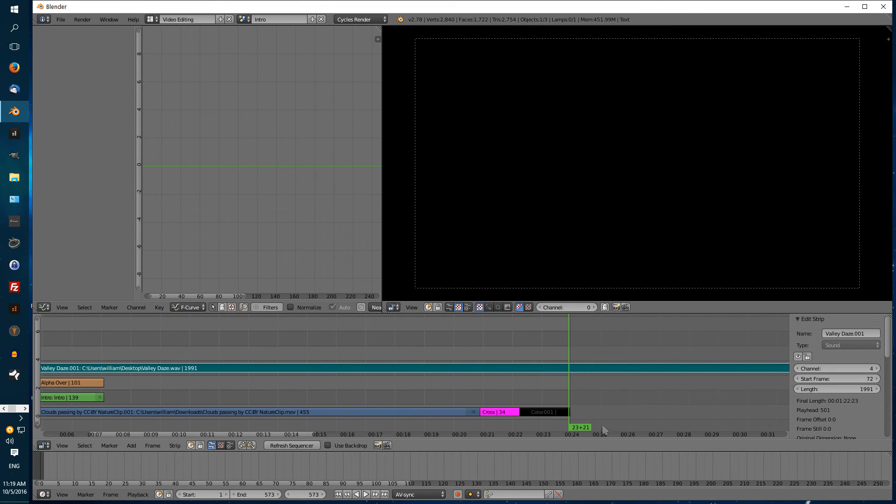
pyautogui.press('Right')
pyautogui.press('Left')
pyautogui.press('Right')
pyautogui.press('Left')
pyautogui.press('Right')
pyautogui.press('Left')
pyautogui.press('Right')
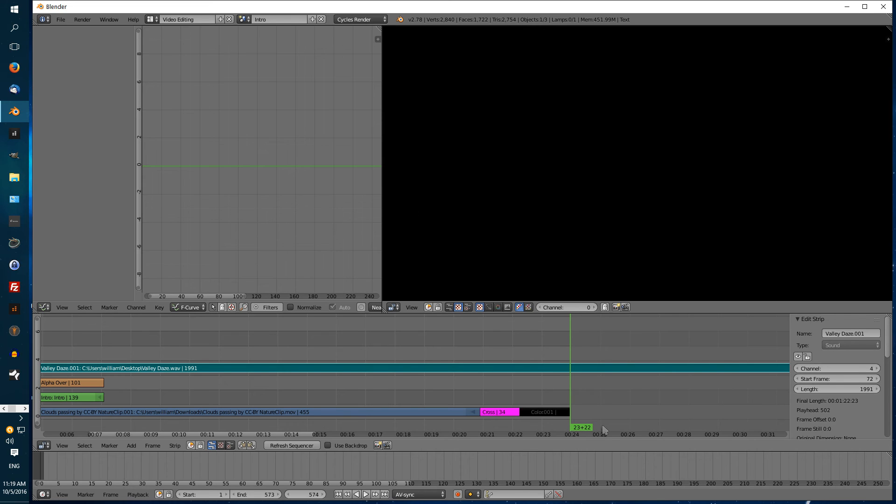
pyautogui.press('Left')
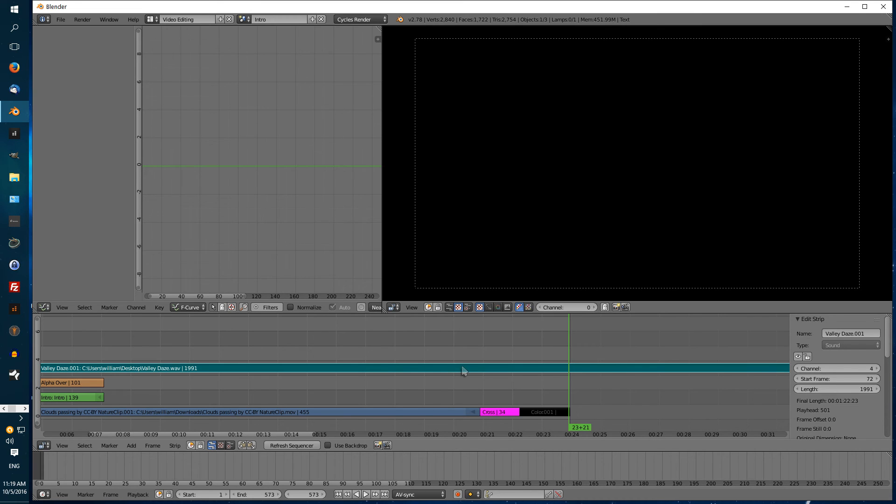
pyautogui.press('k')
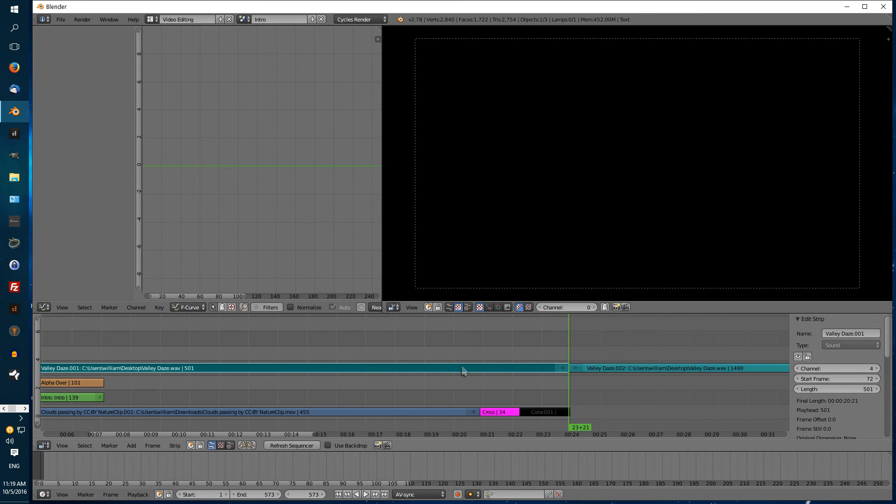
# Step: Delete the part of the Valley Daze sound strip after the cut at frame 573
pyautogui.rightClick(759, 372)
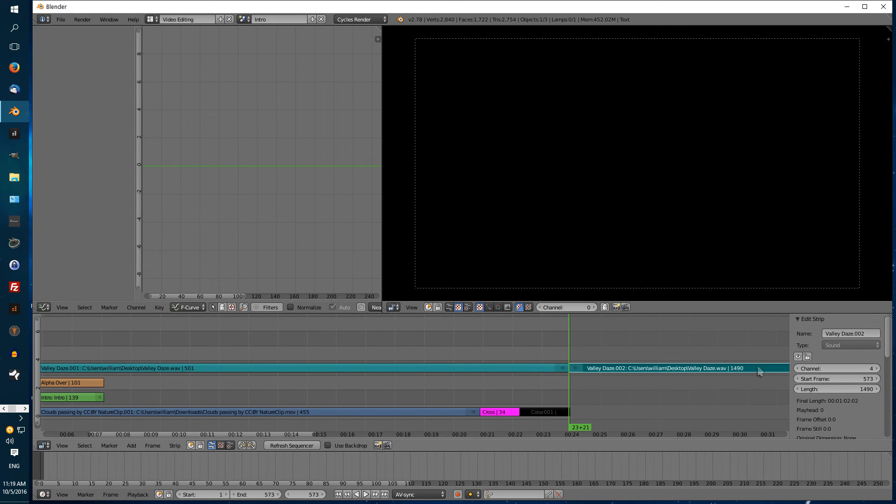
pyautogui.press('x')
pyautogui.click(759, 372)
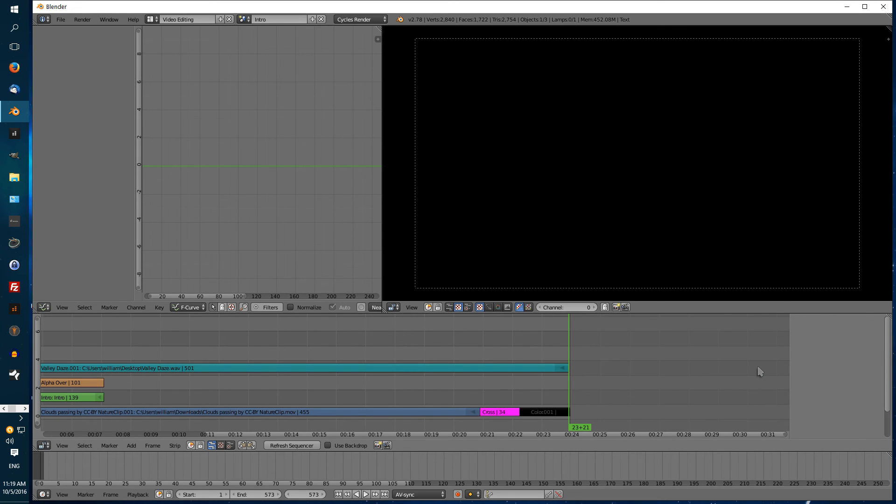
# Step: Insert a keyframe for the remaining Valley Daze strip's Volume of 1.000 at frame 467
pyautogui.rightClick(240, 371)
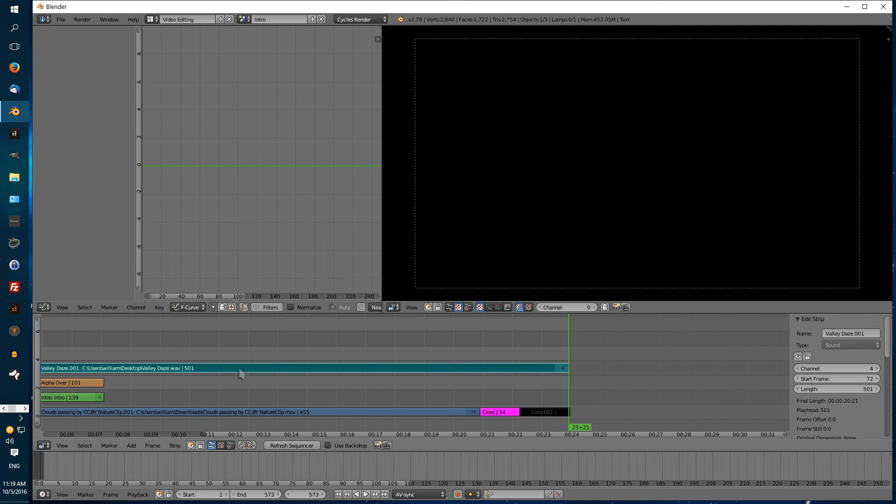
pyautogui.scroll(-3, 864, 423)
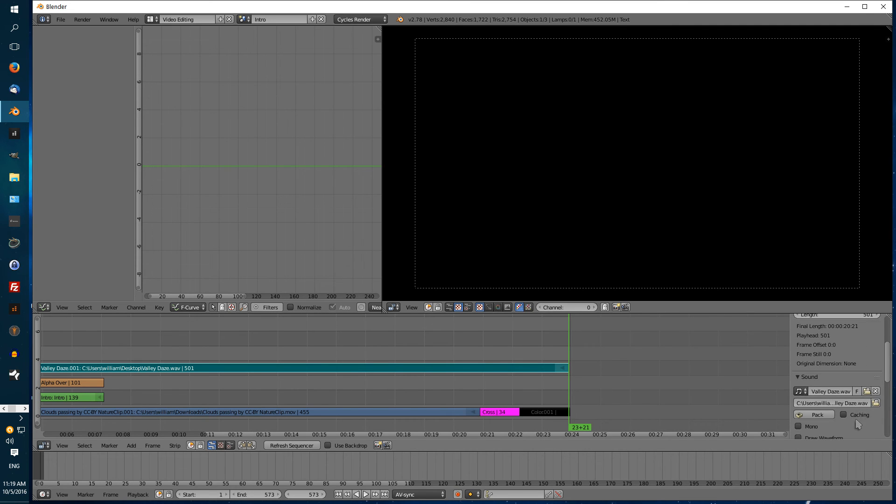
pyautogui.scroll(-2, 863, 411)
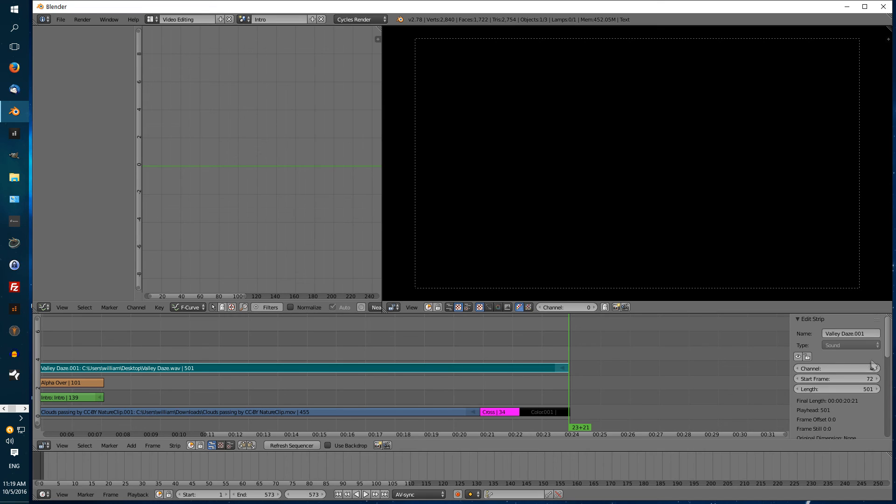
pyautogui.scroll(1, 826, 357)
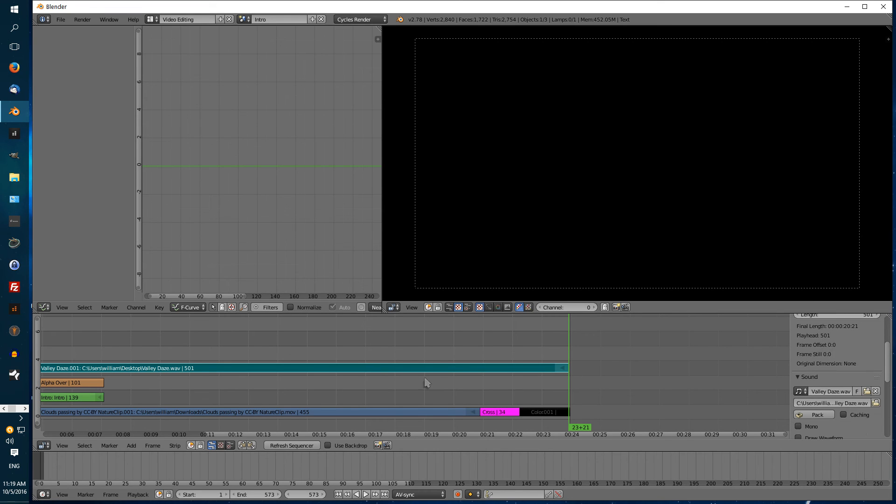
pyautogui.scroll(-3, 867, 396)
pyautogui.scroll(-3, 867, 396)
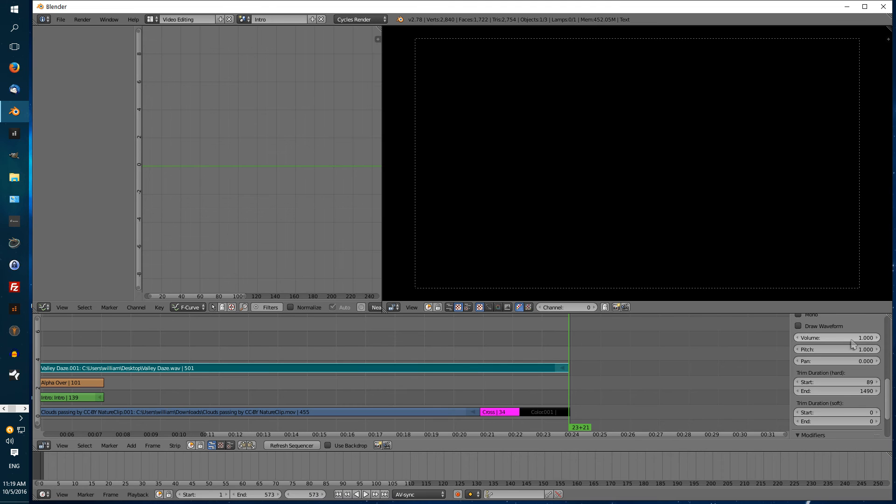
pyautogui.click(445, 356)
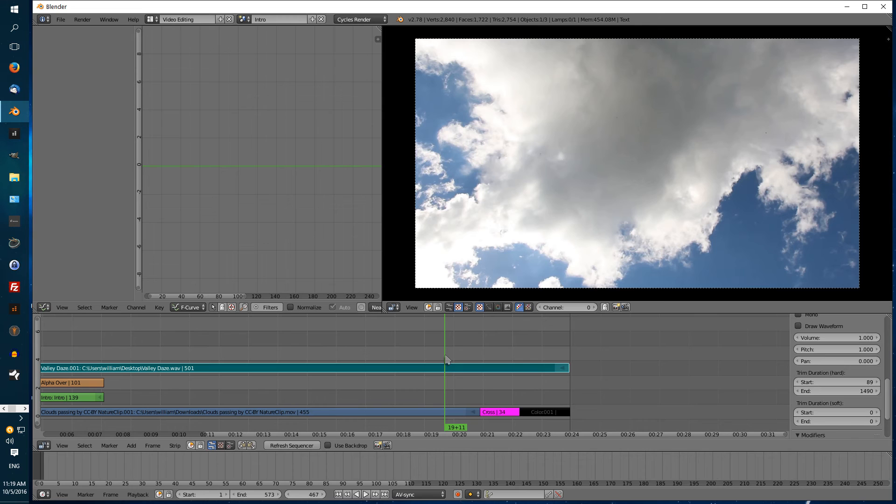
pyautogui.rightClick(830, 342)
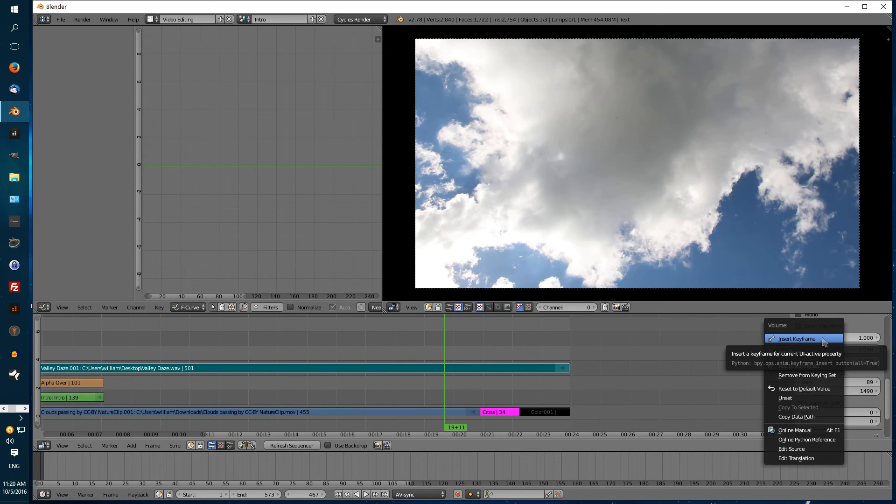
pyautogui.click(856, 322)
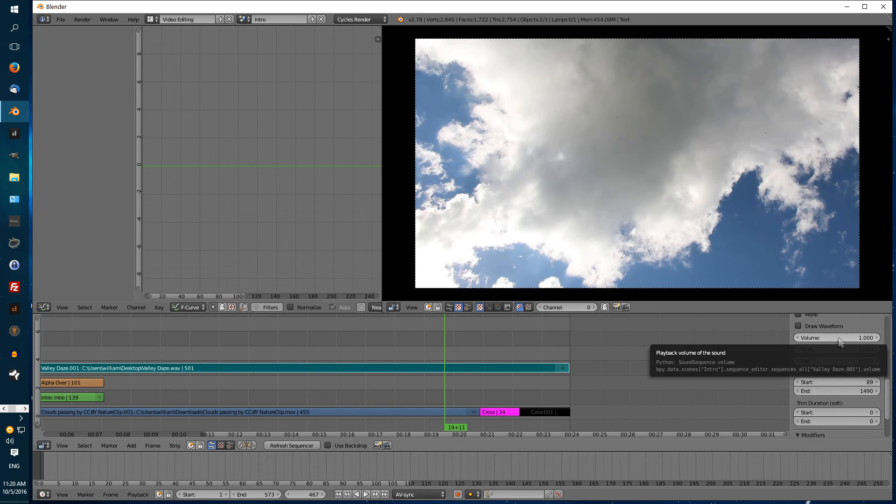
pyautogui.press('i')
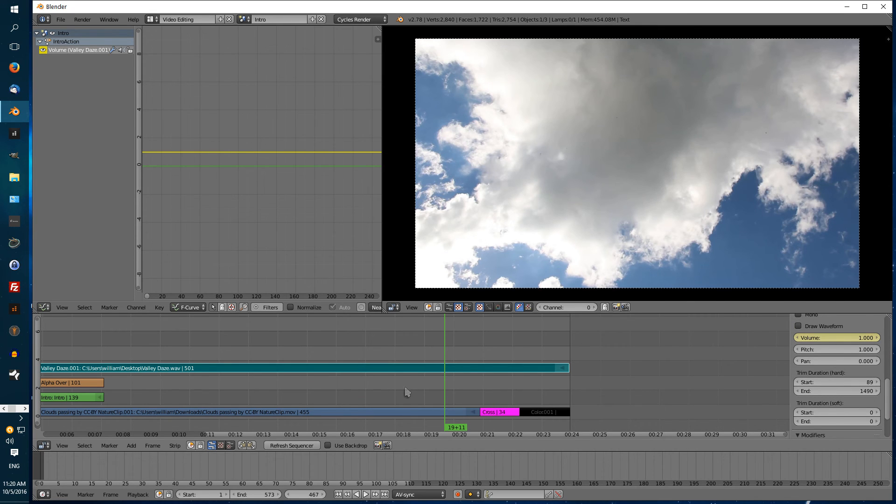
# Step: Scrub and play the sequence around the closing Cross fade to check the picture and music there
pyautogui.click(385, 393)
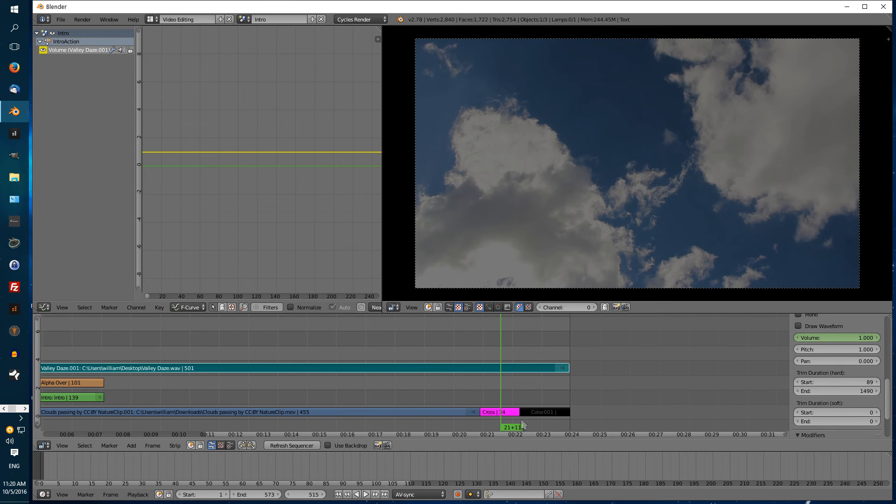
pyautogui.moveTo(512, 431); pyautogui.dragTo(457, 425)
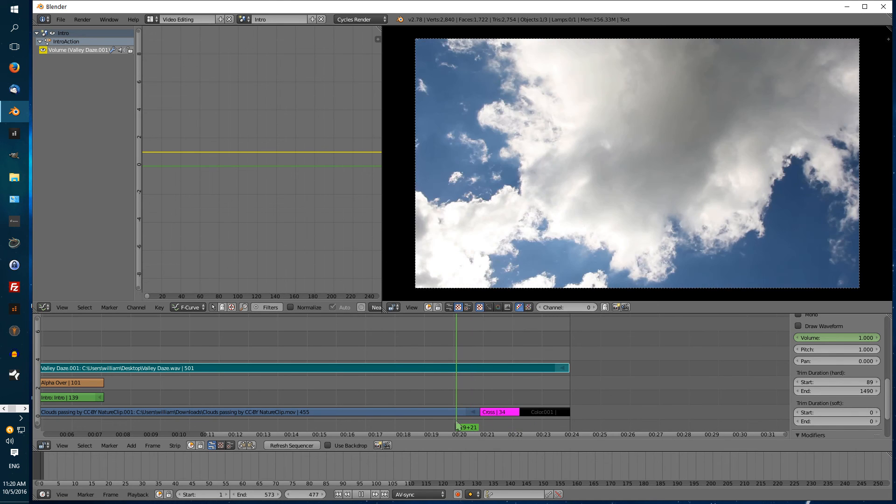
pyautogui.hotkey('alt', 'a')
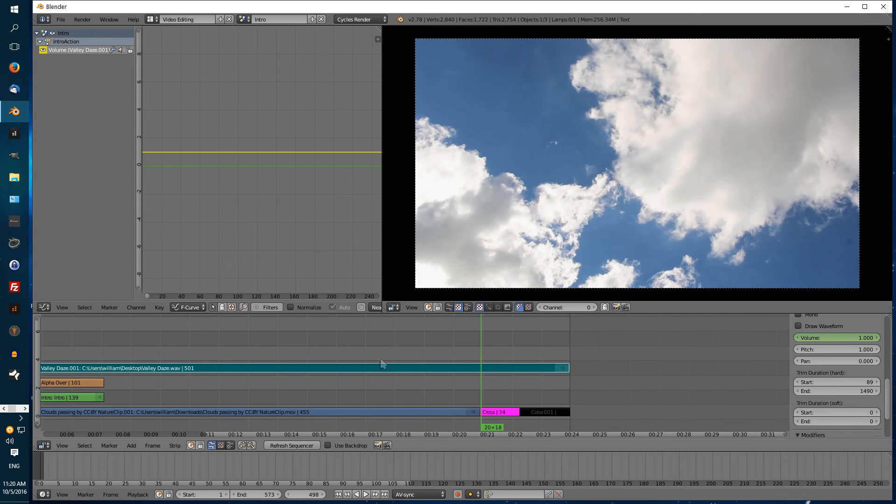
pyautogui.click(361, 355)
pyautogui.hotkey('alt', 'a')
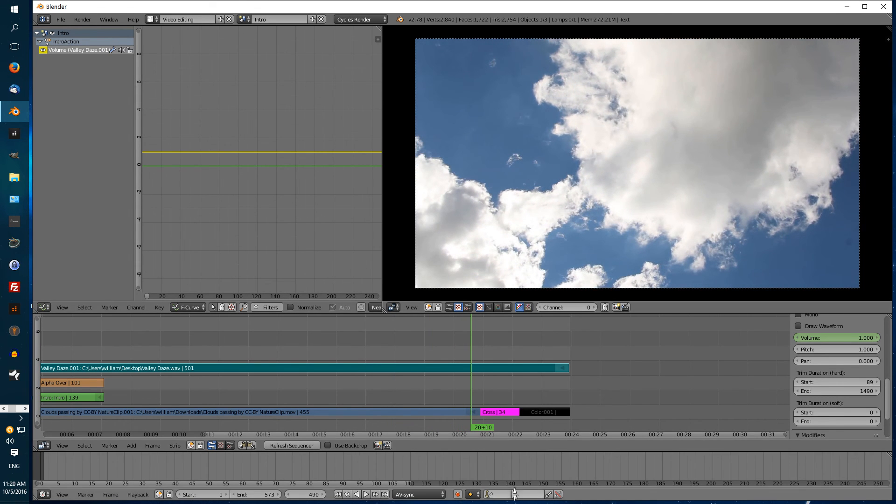
# Step: Set the Valley Daze strip's Volume to 0 at the last frame, 573, and insert a keyframe for it
pyautogui.click(385, 494)
pyautogui.click(866, 340)
pyautogui.write('0')
pyautogui.press('Return')
pyautogui.rightClick(834, 339)
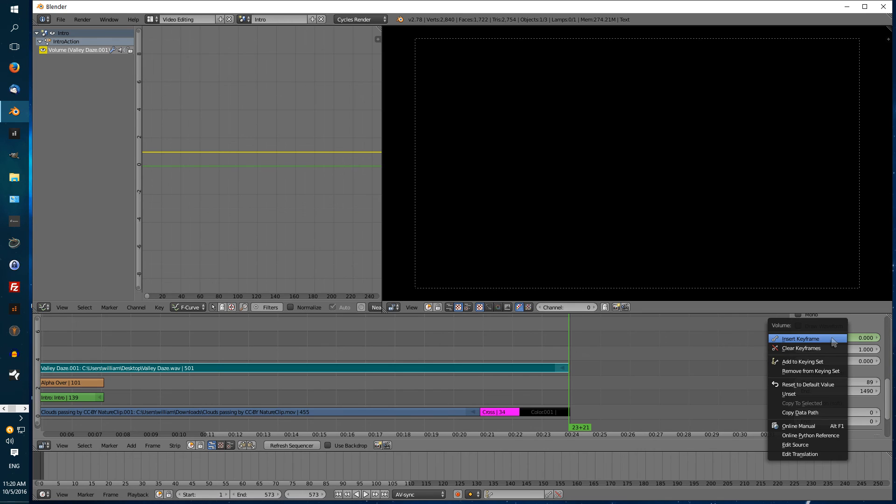
pyautogui.click(833, 340)
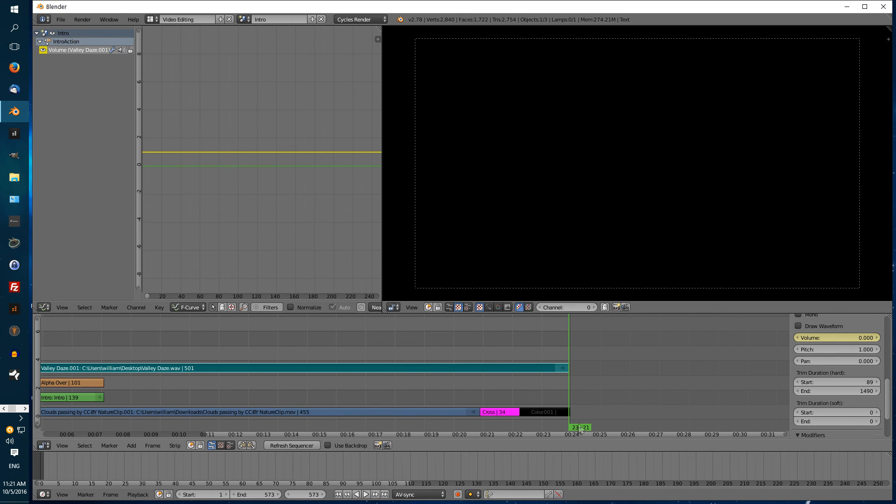
# Step: Step back frame by frame from 573 to 472 to examine how the sound strip's Volume changes between the keyframes
pyautogui.press('Left')
pyautogui.press('Left')
pyautogui.press('Left')
pyautogui.press('Left')
pyautogui.press('Left')
pyautogui.press('Left')
pyautogui.press('Left')
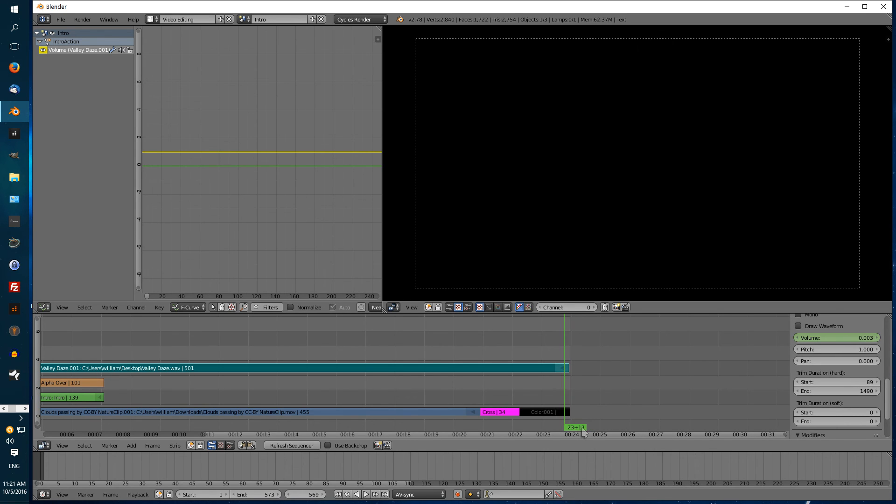
pyautogui.press('Left')
pyautogui.press('Left')
pyautogui.press('Left')
pyautogui.press('Left')
pyautogui.press('Left')
pyautogui.press('Left')
pyautogui.press('Left')
pyautogui.press('Left')
pyautogui.press('Left')
pyautogui.press('Left')
pyautogui.press('Left')
pyautogui.press('Left')
pyautogui.press('Left')
pyautogui.press('Left')
pyautogui.press('Left')
pyautogui.press('Left')
pyautogui.press('Left')
pyautogui.press('Left')
pyautogui.press('Left')
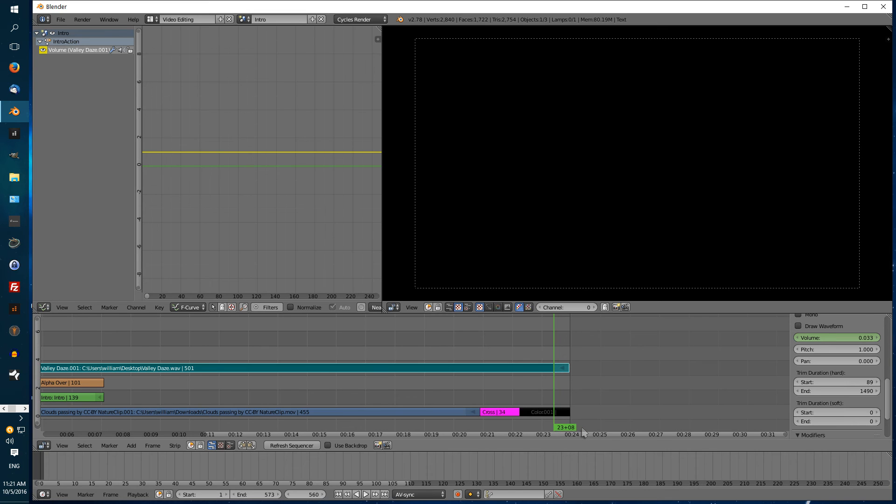
pyautogui.press('Left')
pyautogui.press('Left')
pyautogui.press('Left')
pyautogui.press('Left')
pyautogui.press('Left')
pyautogui.press('Left')
pyautogui.press('Left')
pyautogui.press('Left')
pyautogui.press('Left')
pyautogui.press('Left')
pyautogui.press('Left')
pyautogui.press('Left')
pyautogui.press('Left')
pyautogui.press('Left')
pyautogui.press('Left')
pyautogui.press('Left')
pyautogui.press('Left')
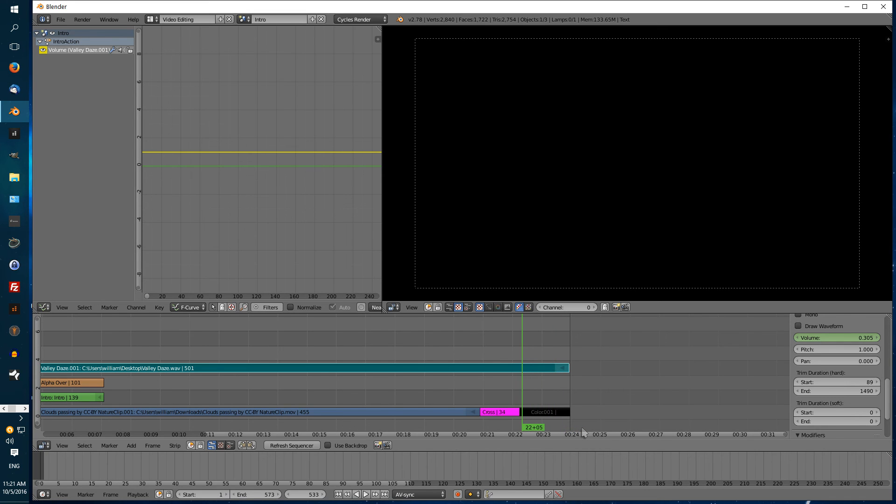
pyautogui.press('Left')
pyautogui.press('Left')
pyautogui.press('Left')
pyautogui.press('Left')
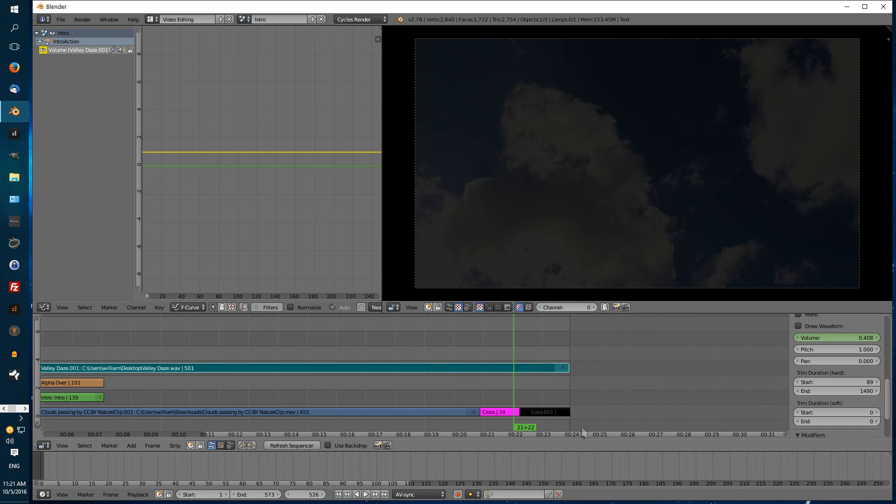
pyautogui.press('Left')
pyautogui.press('Left')
pyautogui.press('Left')
pyautogui.press('Left')
pyautogui.press('Left')
pyautogui.press('Left')
pyautogui.press('Left')
pyautogui.press('Left')
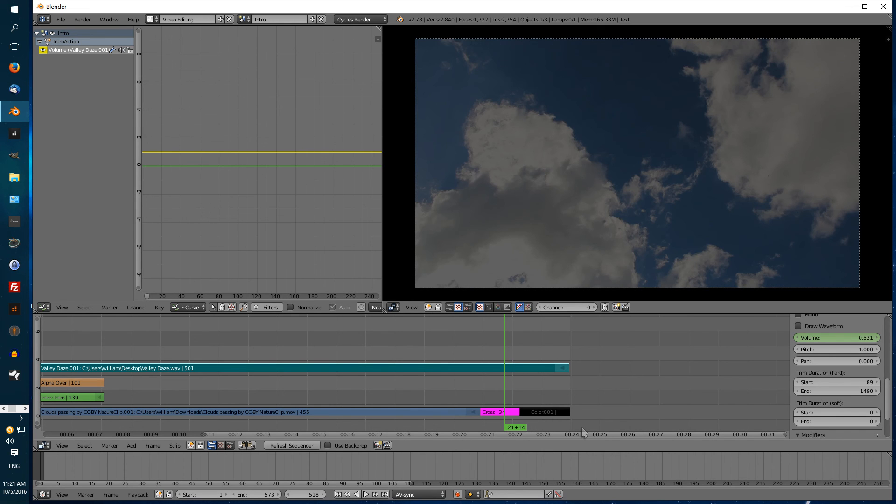
pyautogui.press('Left')
pyautogui.press('Left')
pyautogui.press('Left')
pyautogui.press('Left')
pyautogui.press('Left')
pyautogui.press('Left')
pyautogui.press('Left')
pyautogui.press('Left')
pyautogui.press('Left')
pyautogui.press('Left')
pyautogui.press('Left')
pyautogui.press('Left')
pyautogui.press('Left')
pyautogui.press('Left')
pyautogui.press('Left')
pyautogui.press('Left')
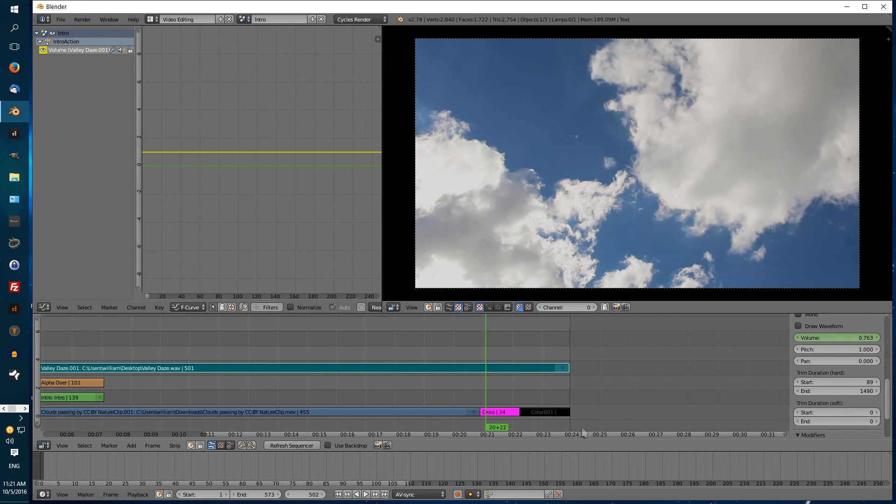
pyautogui.press('Left')
pyautogui.press('Left')
pyautogui.press('Left')
pyautogui.press('Left')
pyautogui.press('Left')
pyautogui.press('Left')
pyautogui.press('Left')
pyautogui.press('Left')
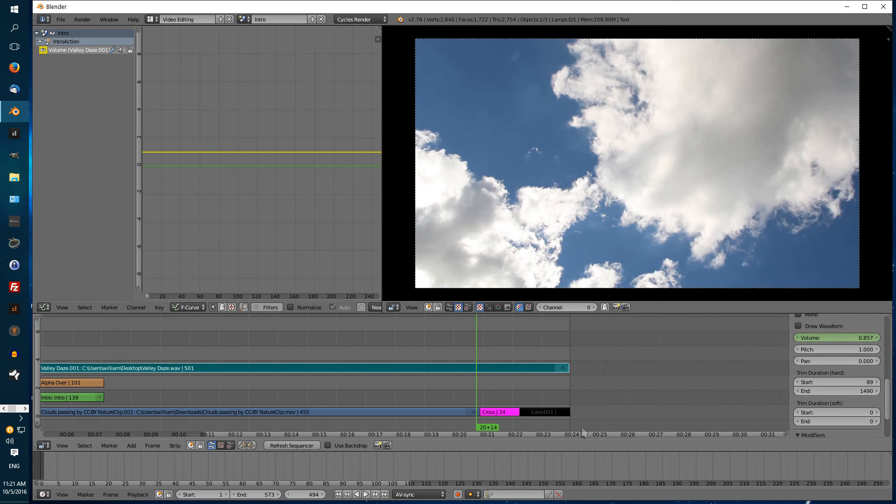
pyautogui.press('Left')
pyautogui.press('Left')
pyautogui.press('Left')
pyautogui.press('Left')
pyautogui.press('Left')
pyautogui.press('Left')
pyautogui.press('Left')
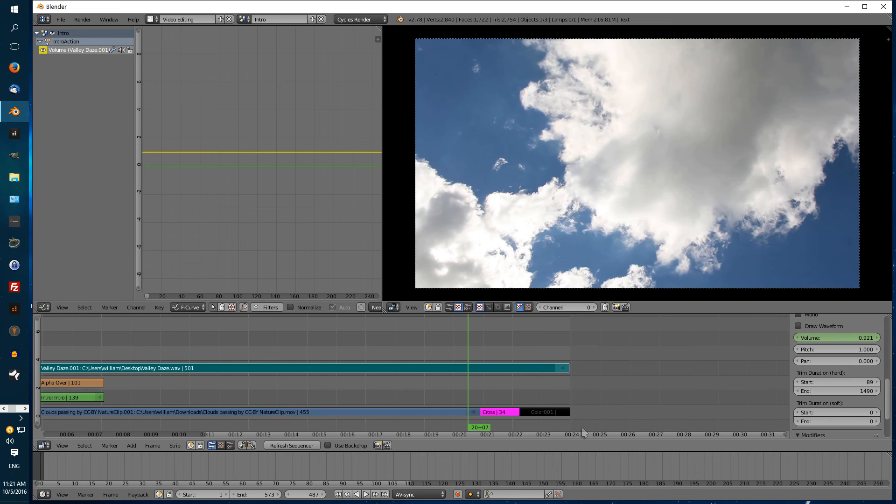
pyautogui.press('Left')
pyautogui.press('Left')
pyautogui.press('Left')
pyautogui.press('Left')
pyautogui.press('Left')
pyautogui.press('Left')
pyautogui.press('Left')
pyautogui.press('Left')
pyautogui.press('Left')
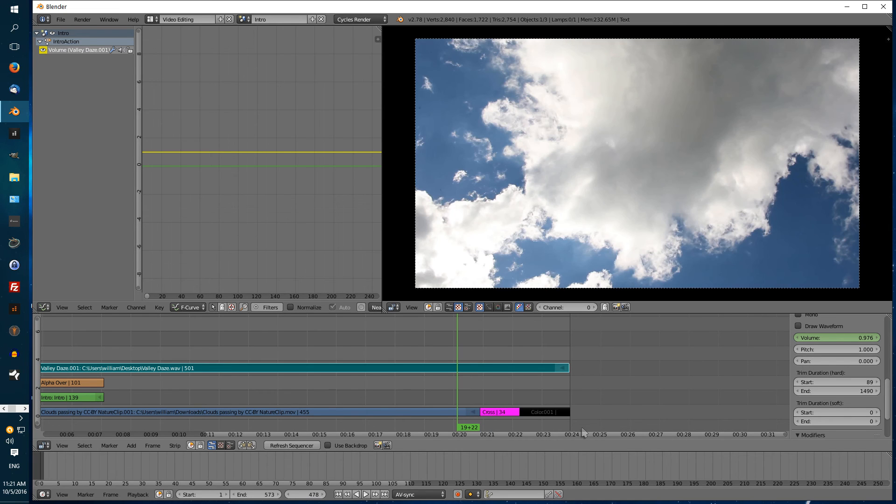
pyautogui.press('Left')
pyautogui.press('Left')
pyautogui.press('Left')
pyautogui.press('Left')
pyautogui.press('Left')
pyautogui.press('Left')
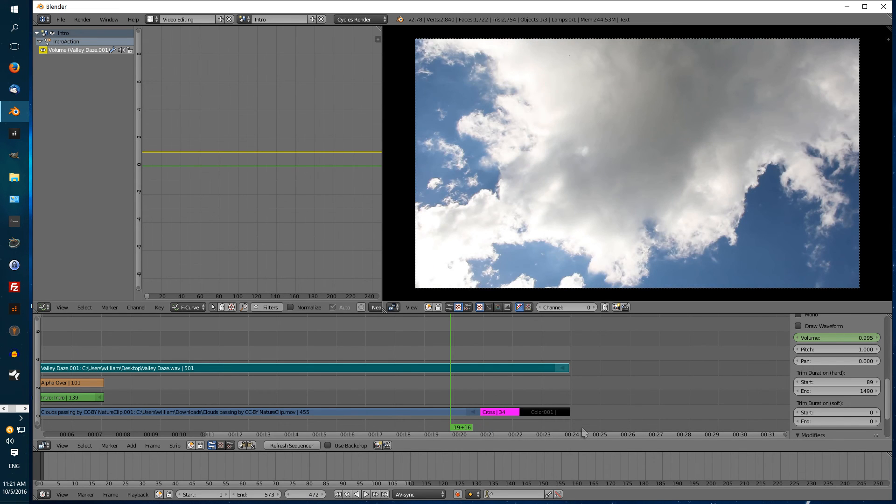
# Step: Step back to the Volume keyframe at frame 467 and forward to frame 514 to examine how the music fades out over the Cross effect
pyautogui.press('Left')
pyautogui.press('Left')
pyautogui.press('Left')
pyautogui.press('Left')
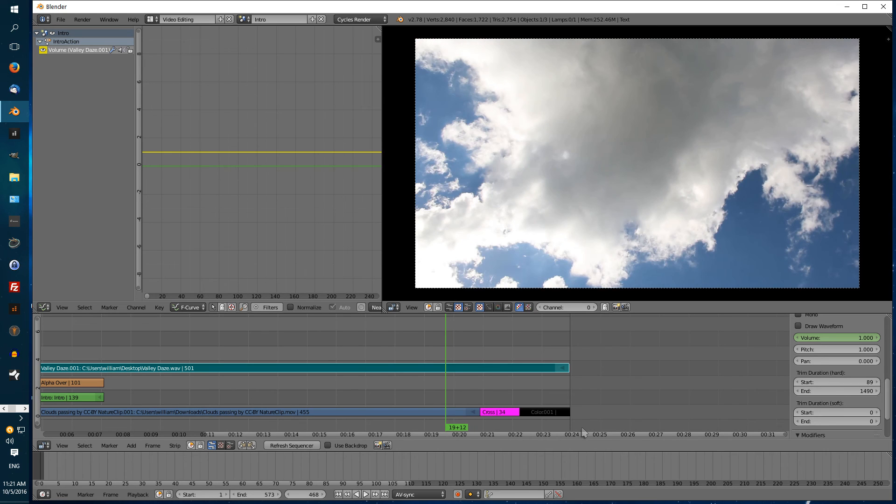
pyautogui.press('Left')
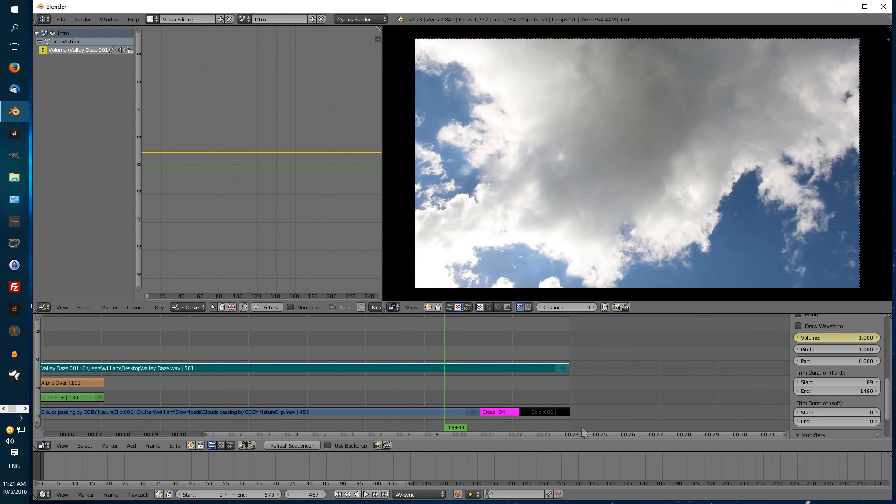
pyautogui.press('Right')
pyautogui.press('Right')
pyautogui.press('Right')
pyautogui.press('Right')
pyautogui.press('Right')
pyautogui.press('Right')
pyautogui.press('Right')
pyautogui.press('Right')
pyautogui.press('Right')
pyautogui.press('Right')
pyautogui.press('Right')
pyautogui.press('Right')
pyautogui.press('Right')
pyautogui.press('Right')
pyautogui.press('Right')
pyautogui.press('Right')
pyautogui.press('Right')
pyautogui.press('Right')
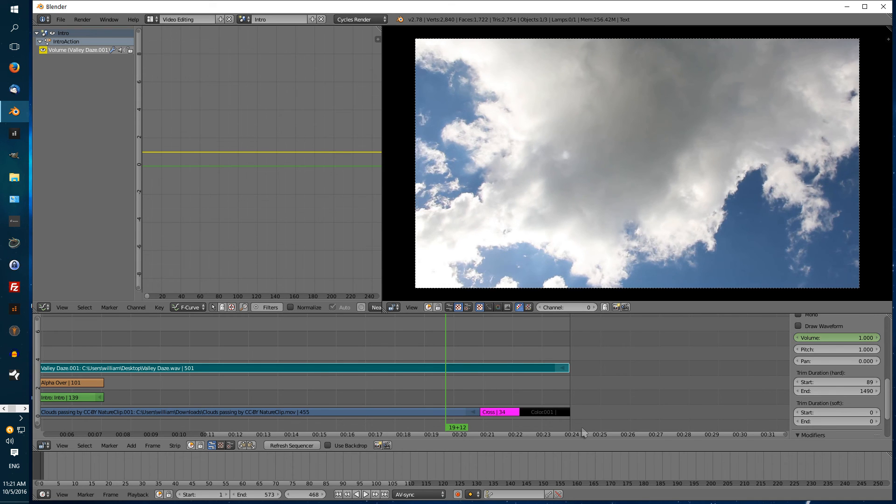
pyautogui.press('Right')
pyautogui.press('Right')
pyautogui.press('Right')
pyautogui.press('Right')
pyautogui.press('Right')
pyautogui.press('Right')
pyautogui.press('Right')
pyautogui.press('Right')
pyautogui.press('Right')
pyautogui.press('Right')
pyautogui.press('Right')
pyautogui.press('Right')
pyautogui.press('Right')
pyautogui.press('Right')
pyautogui.press('Right')
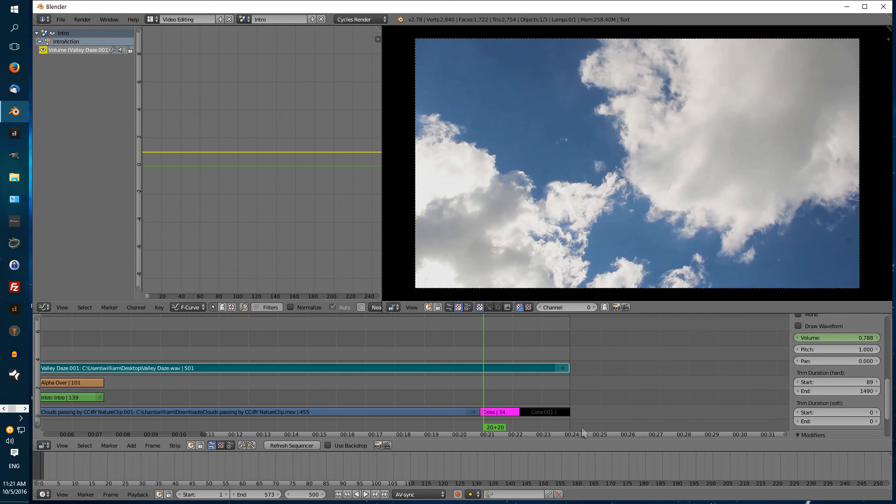
pyautogui.press('Right')
pyautogui.press('Right')
pyautogui.press('Right')
pyautogui.press('Right')
pyautogui.press('Right')
pyautogui.press('Right')
pyautogui.press('Right')
pyautogui.press('Right')
pyautogui.press('Right')
pyautogui.press('Right')
pyautogui.press('Right')
pyautogui.press('Right')
pyautogui.press('Right')
pyautogui.press('Right')
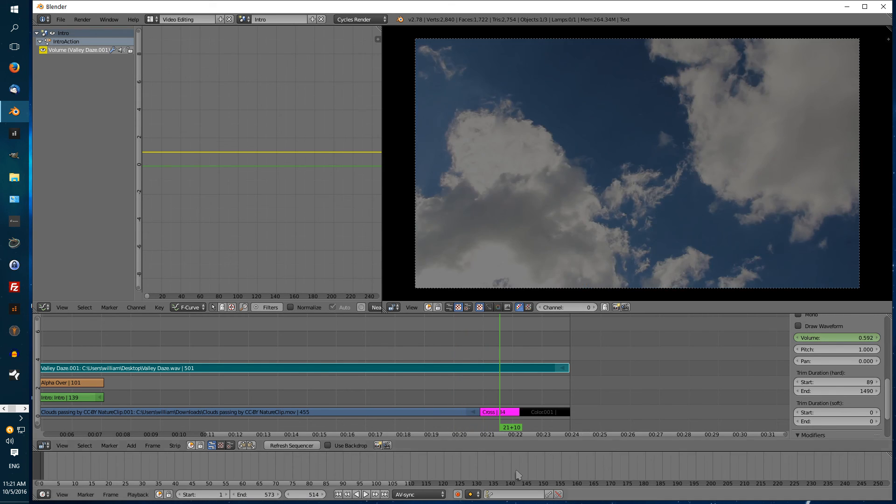
# Step: Play the sequence from frame 1, stop it at frame 35, and bring all strips of the edit into view
pyautogui.click(338, 495)
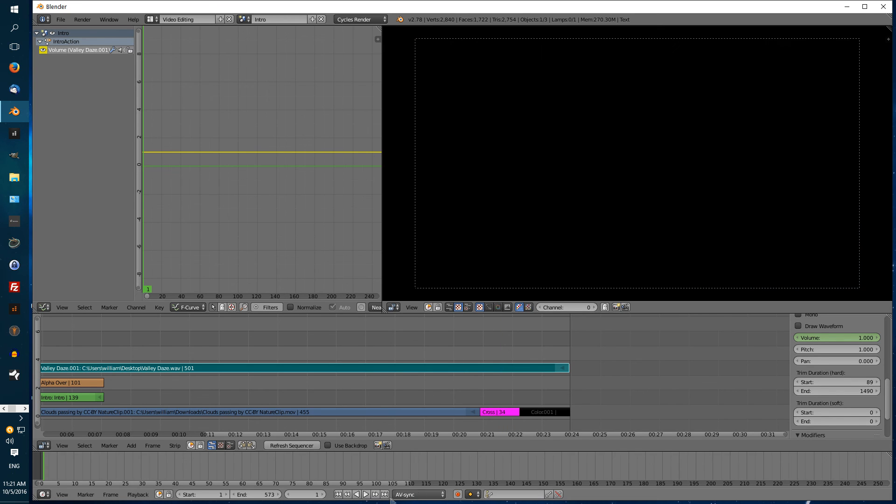
pyautogui.click(366, 494)
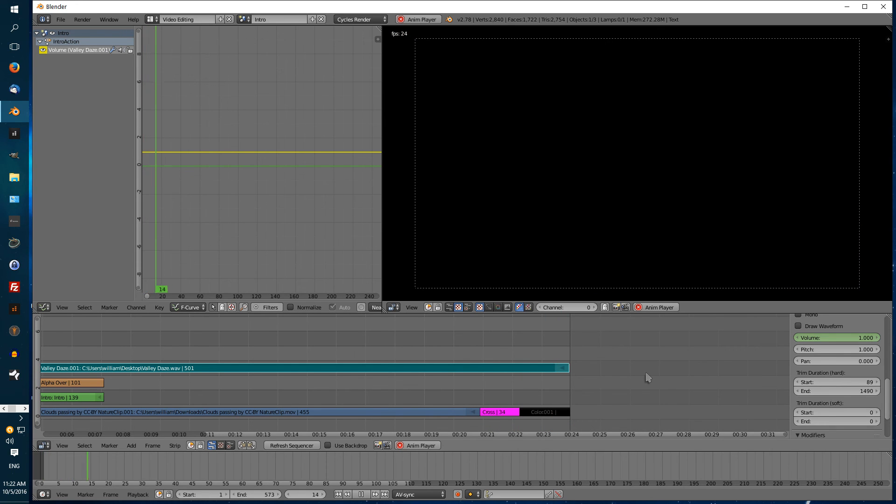
pyautogui.hotkey('alt', 'a')
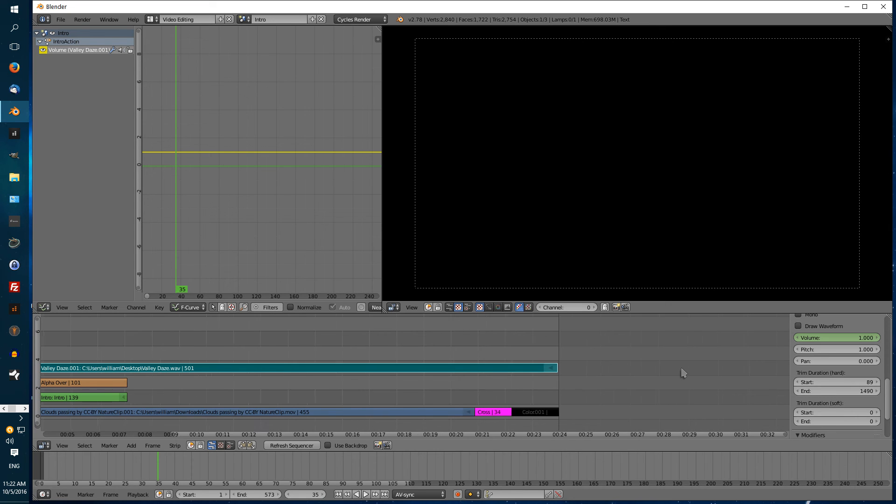
pyautogui.scroll(-5, 679, 372)
pyautogui.scroll(1, 601, 372)
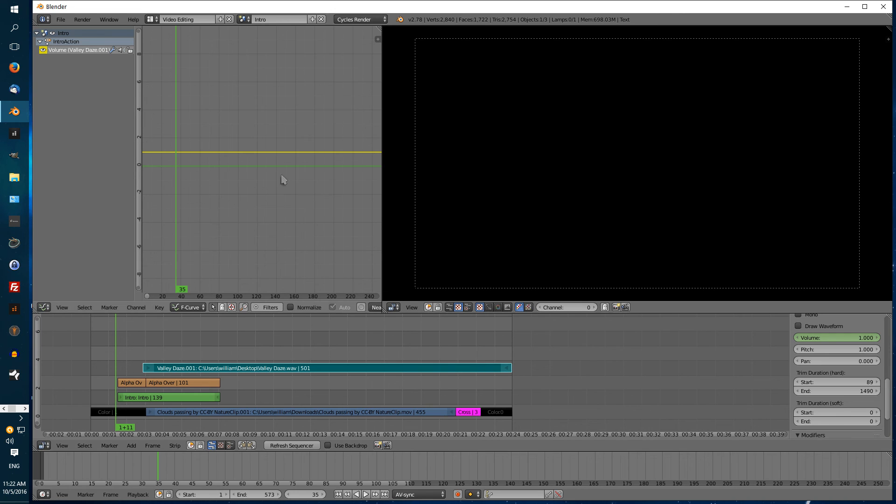
# Step: Switch to the Default screen layout and display the Render properties of the Intro scene
pyautogui.click(157, 19)
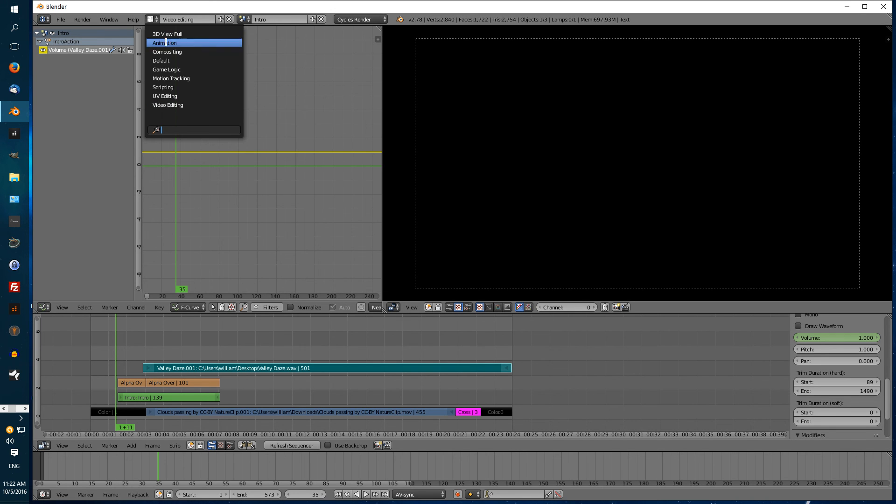
pyautogui.click(167, 61)
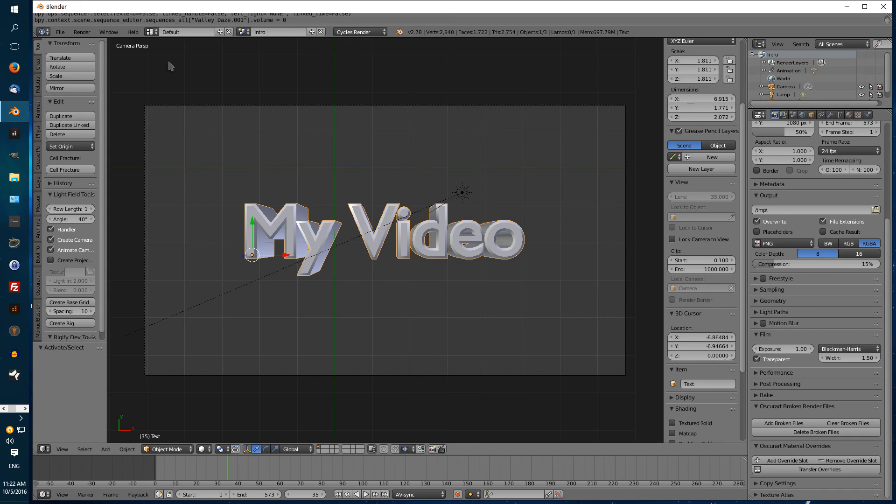
pyautogui.click(775, 115)
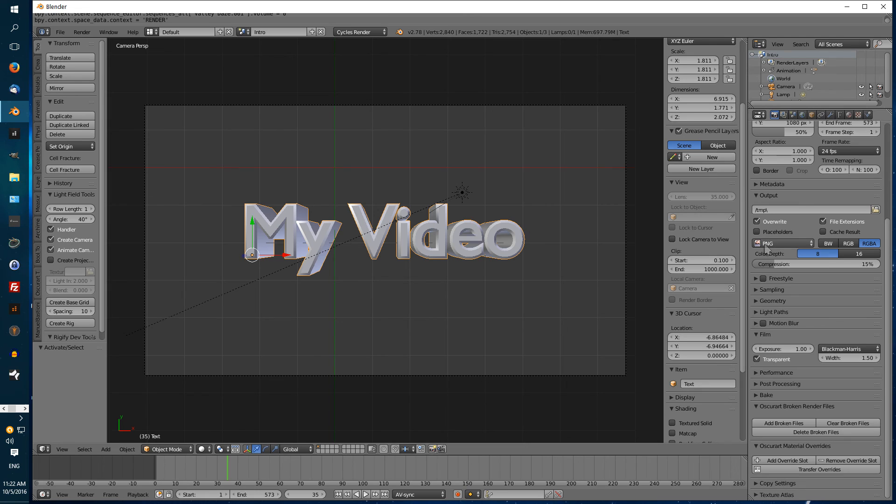
pyautogui.scroll(6, 793, 205)
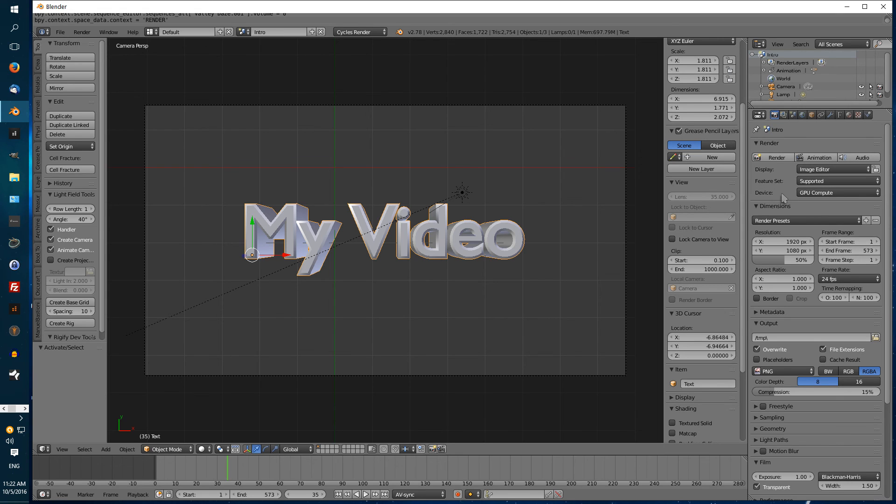
# Step: Set the render resolution percentage to 100% and the frame rate to 25 fps
pyautogui.scroll(-3, 784, 196)
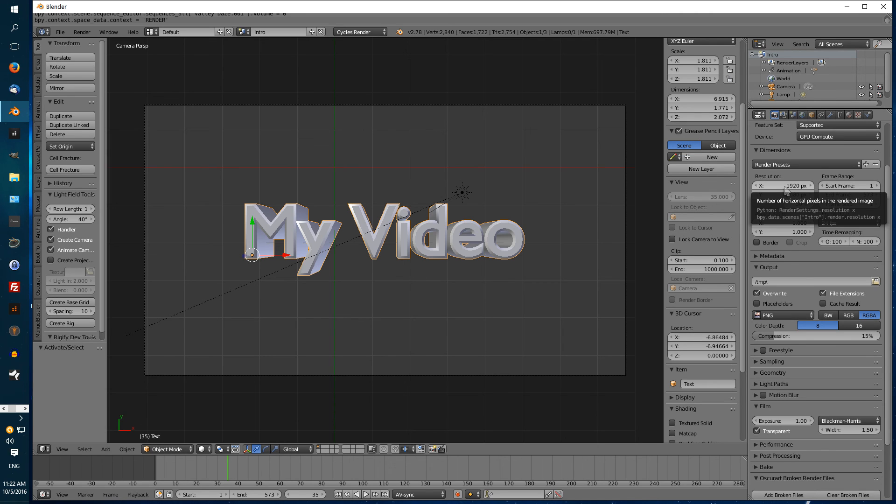
pyautogui.moveTo(784, 204); pyautogui.dragTo(814, 204)
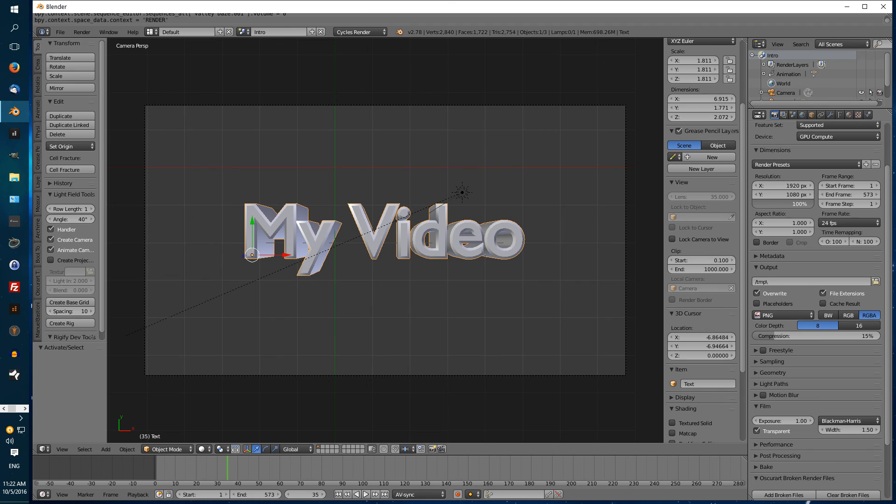
pyautogui.click(803, 203)
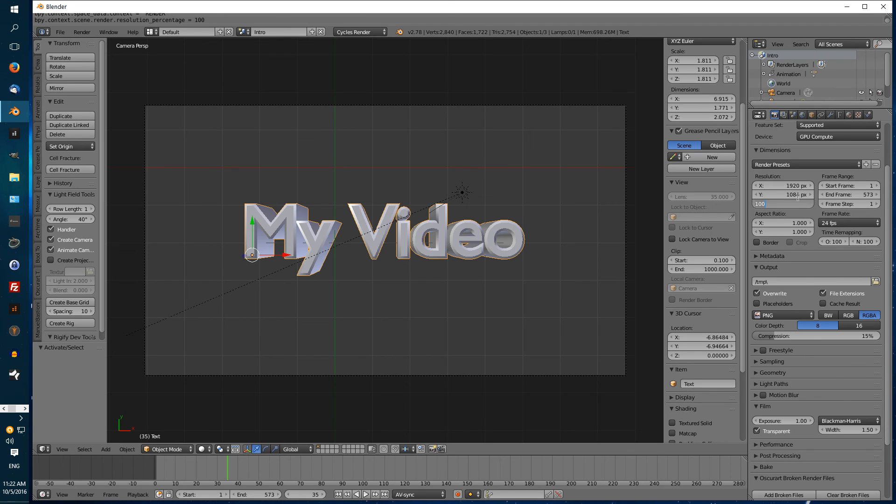
pyautogui.press('Return')
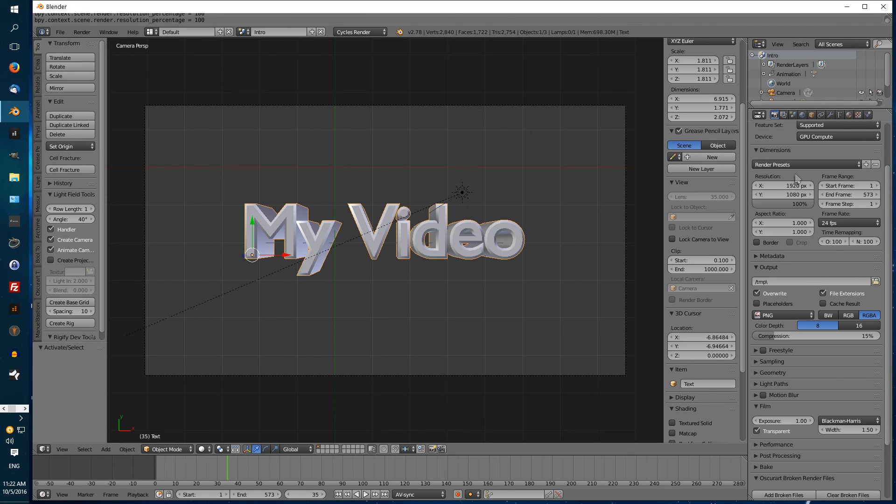
pyautogui.click(879, 227)
pyautogui.click(856, 255)
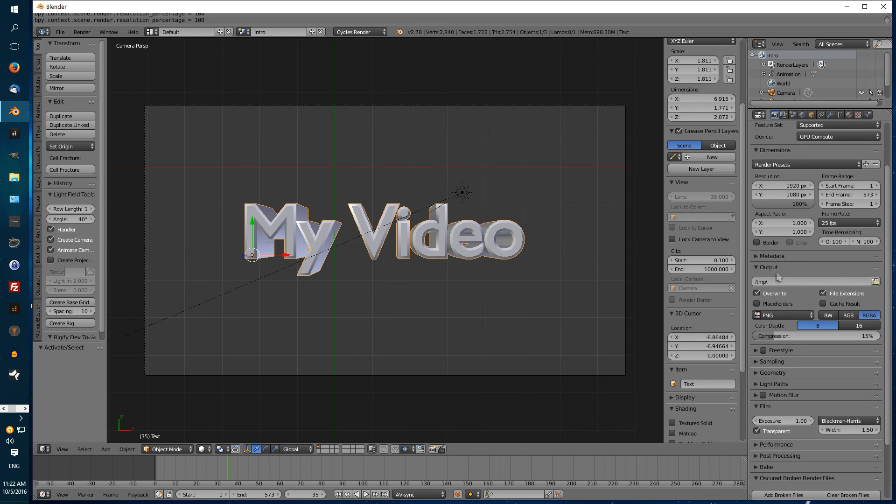
# Step: Set the render output's file format to the H.264 movie format
pyautogui.click(777, 316)
pyautogui.click(787, 316)
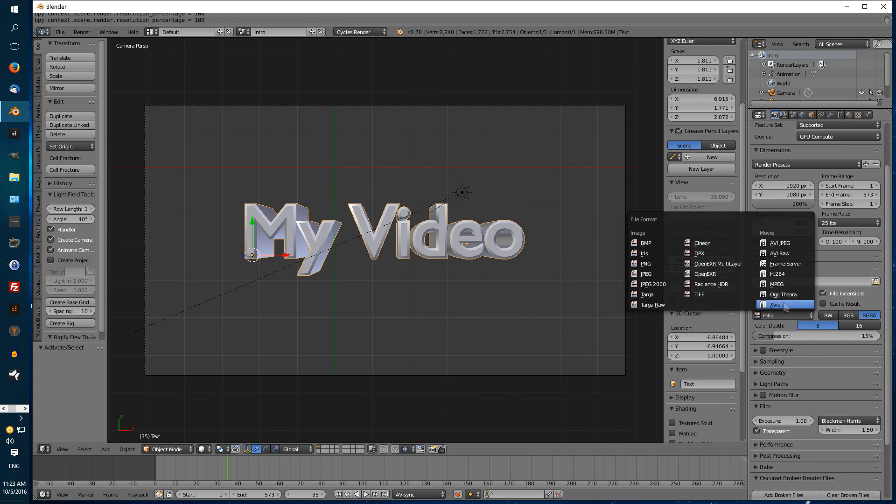
pyautogui.click(788, 274)
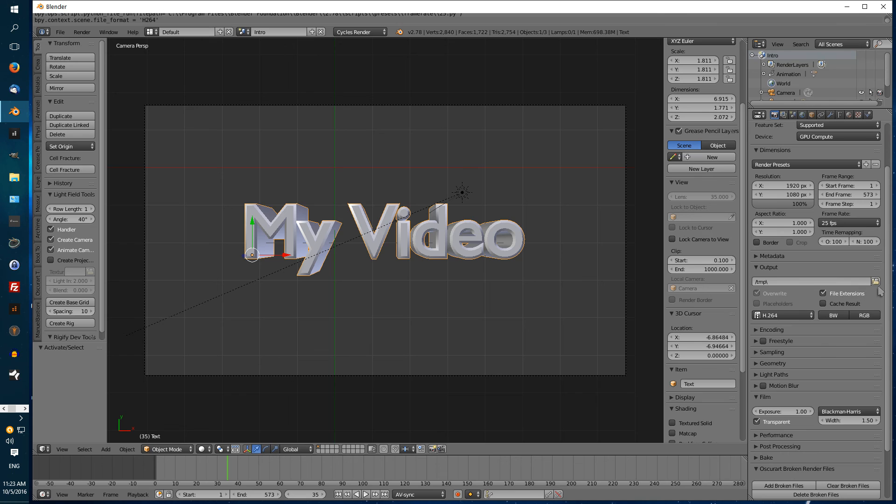
# Step: Set the render output path to the Desktop folder with the file name myvideo
pyautogui.click(876, 282)
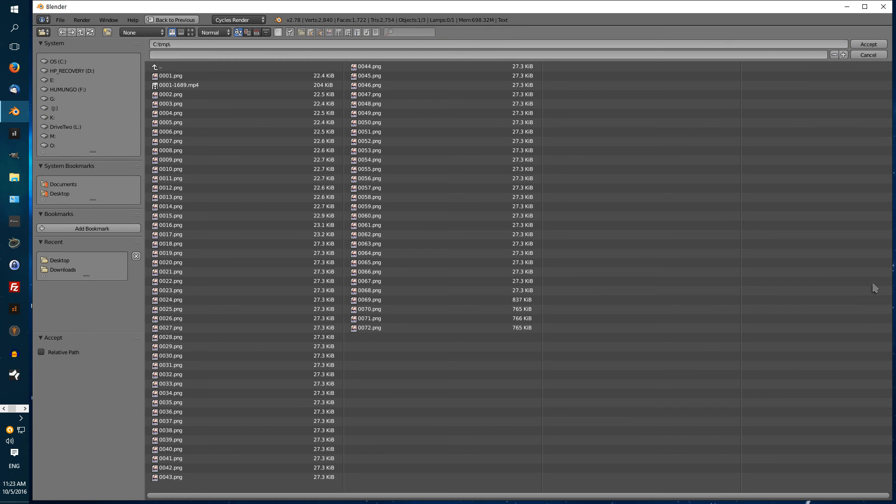
pyautogui.click(60, 260)
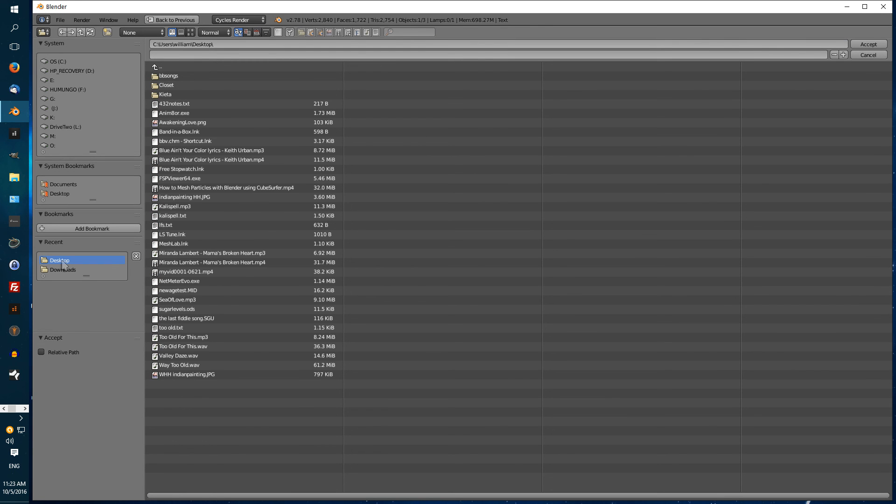
pyautogui.click(869, 44)
pyautogui.click(822, 302)
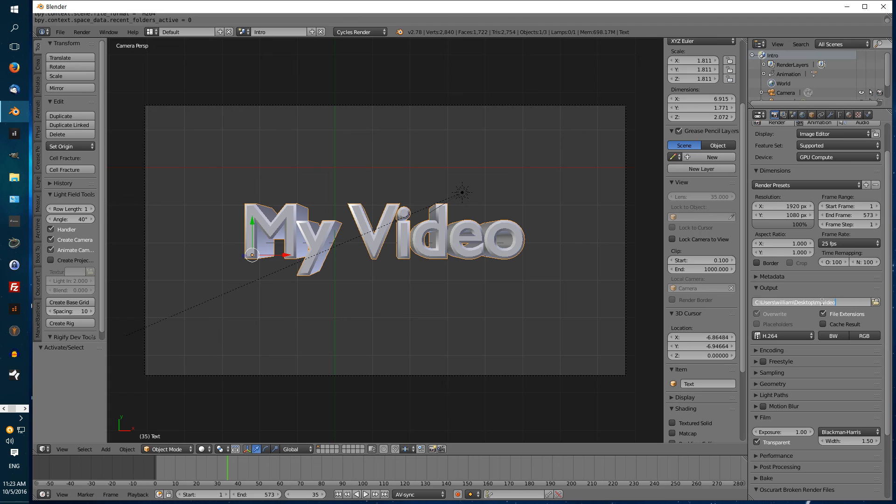
pyautogui.press('Return')
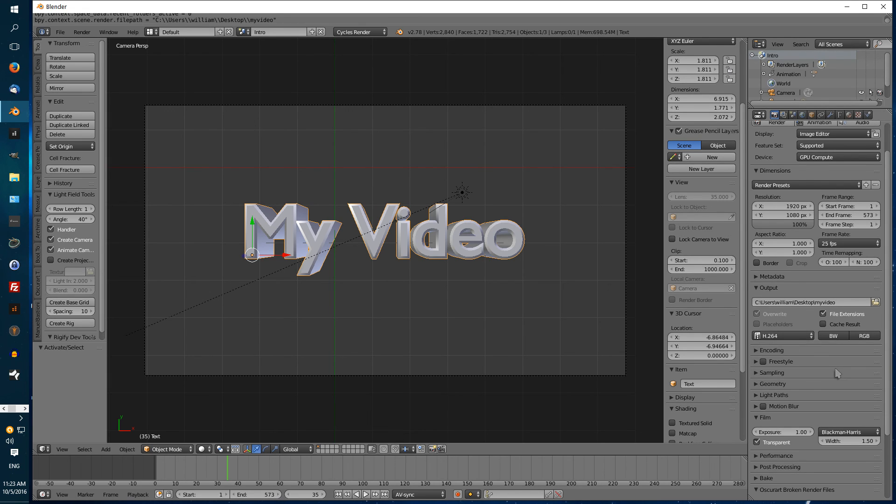
# Step: Set the encoding format to MPEG-4 and the audio codec to AC3
pyautogui.click(760, 351)
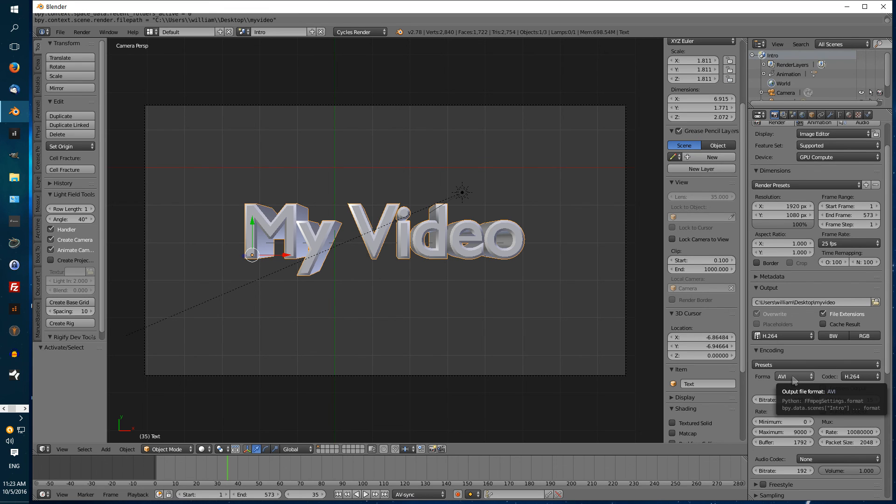
pyautogui.click(793, 378)
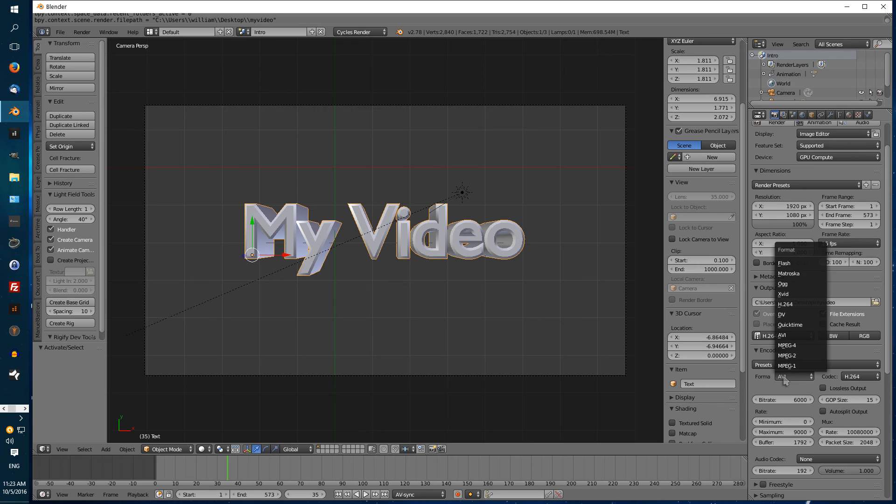
pyautogui.click(789, 345)
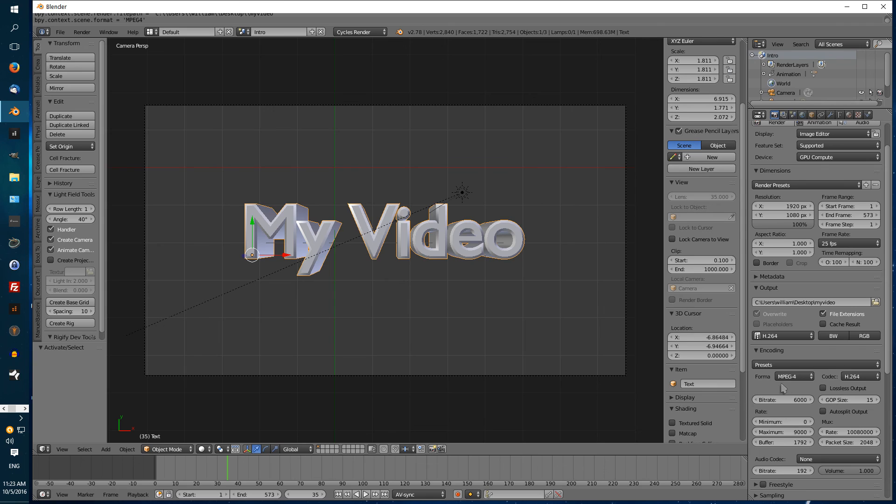
pyautogui.scroll(-2, 774, 401)
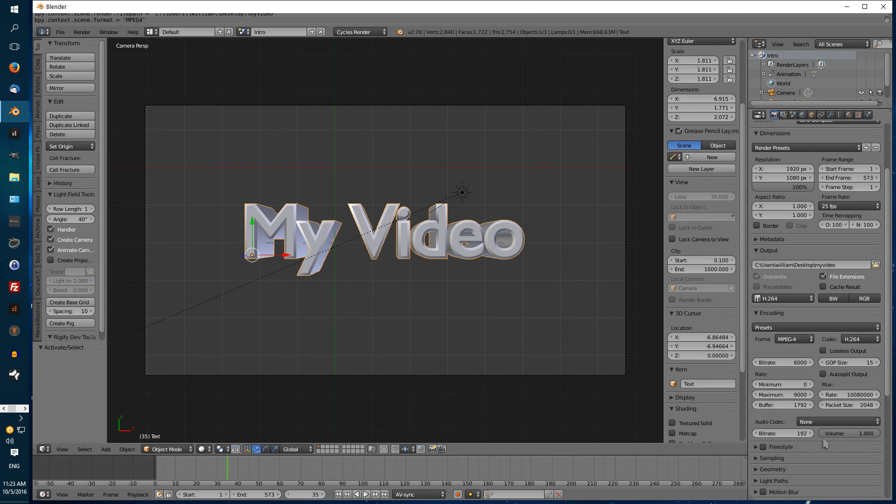
pyautogui.scroll(-2, 825, 444)
pyautogui.scroll(-2, 782, 388)
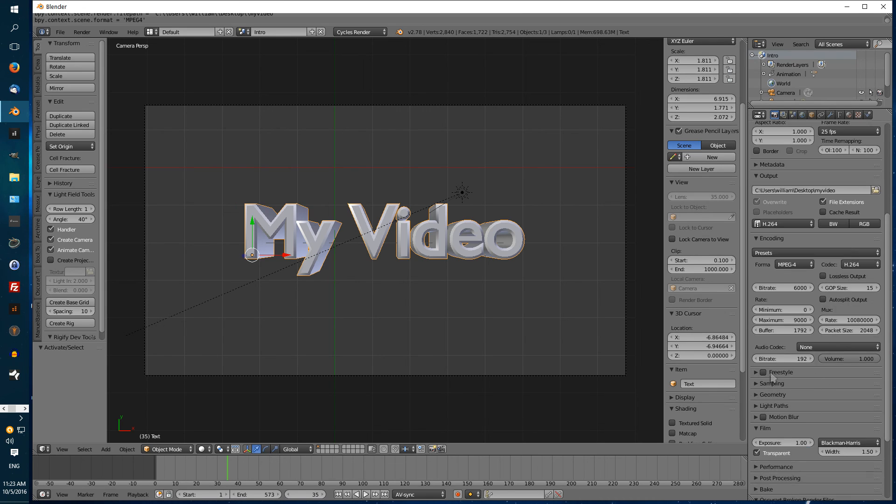
pyautogui.click(817, 348)
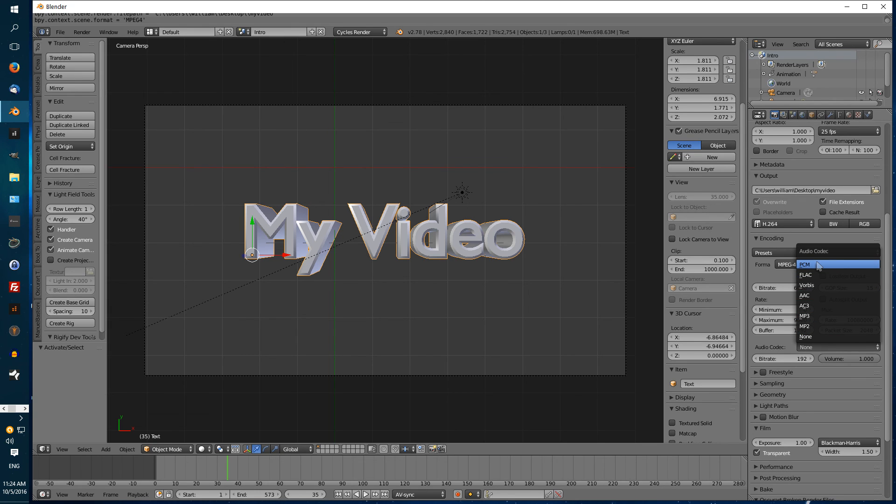
pyautogui.click(809, 310)
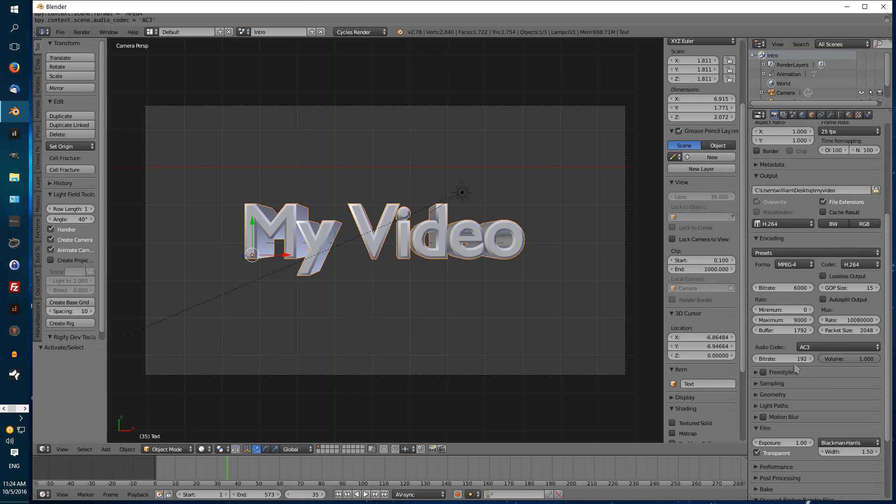
# Step: Recheck the output and encoding settings, start rendering the animation, and cancel the render at frame 5
pyautogui.scroll(-2, 812, 439)
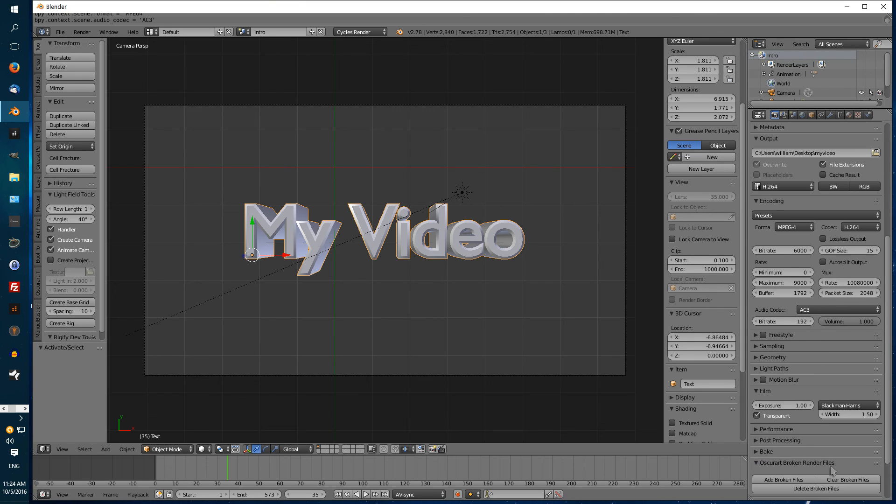
pyautogui.scroll(-2, 835, 465)
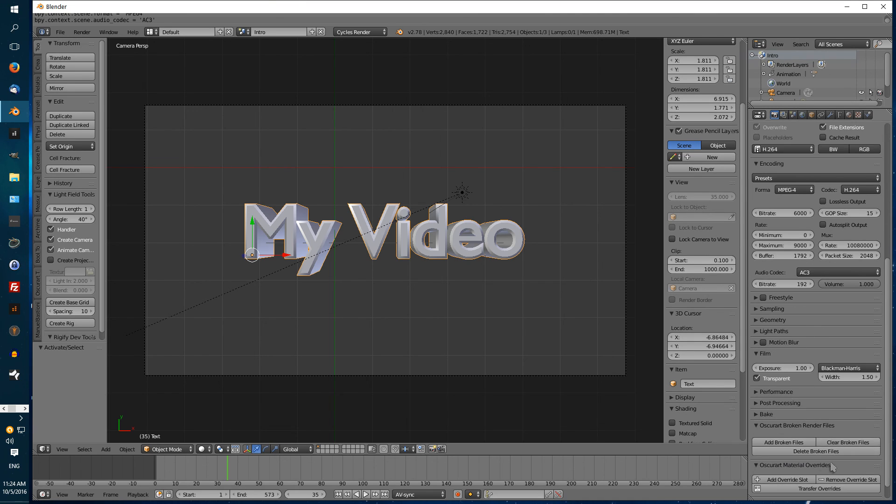
pyautogui.scroll(6, 804, 473)
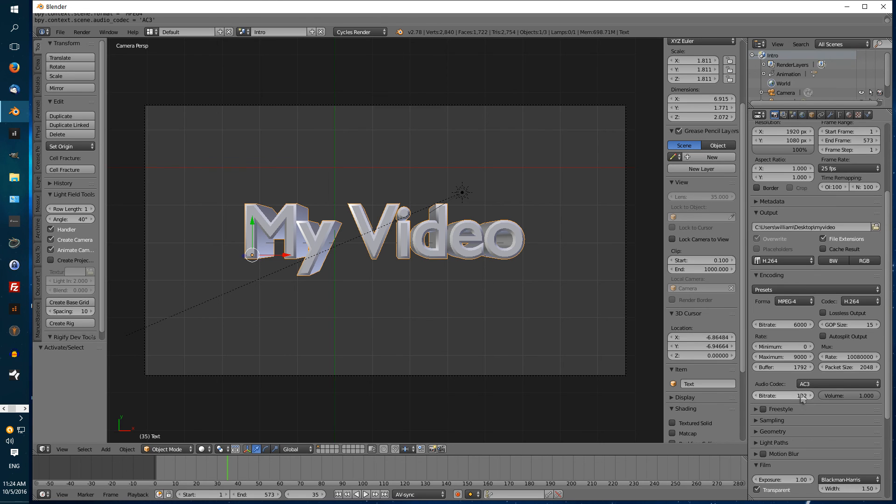
pyautogui.scroll(6, 802, 398)
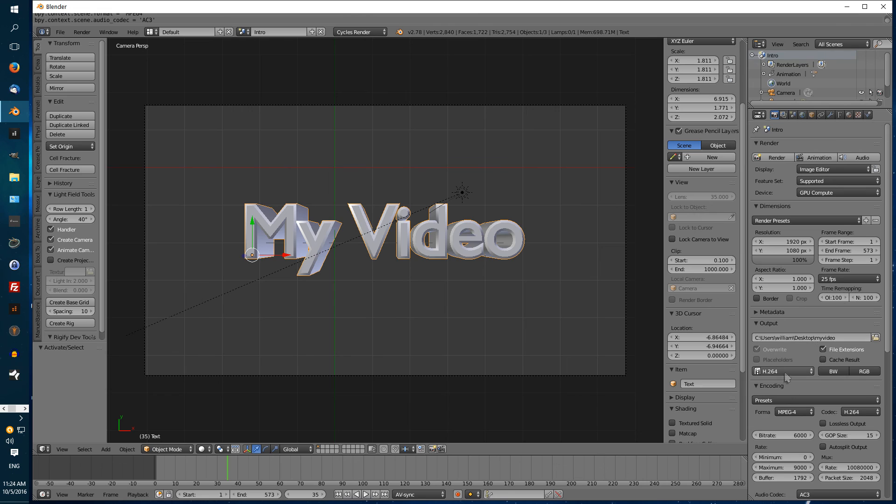
pyautogui.scroll(-3, 784, 373)
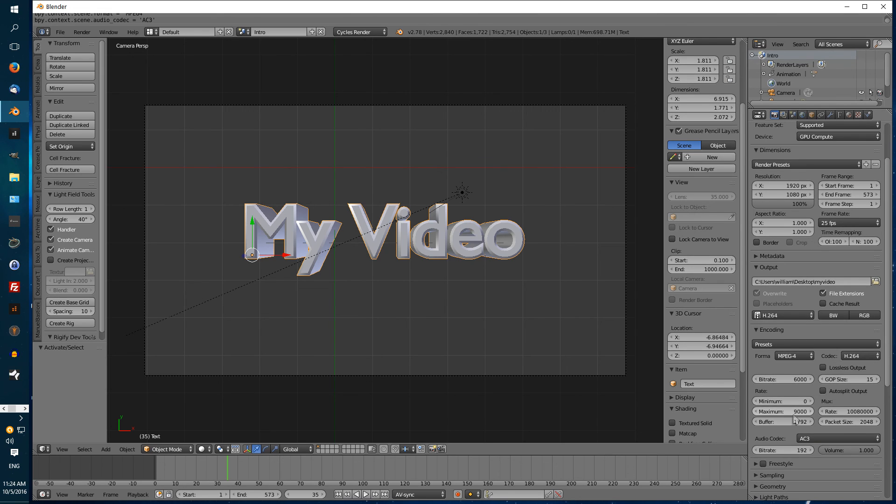
pyautogui.scroll(3, 793, 173)
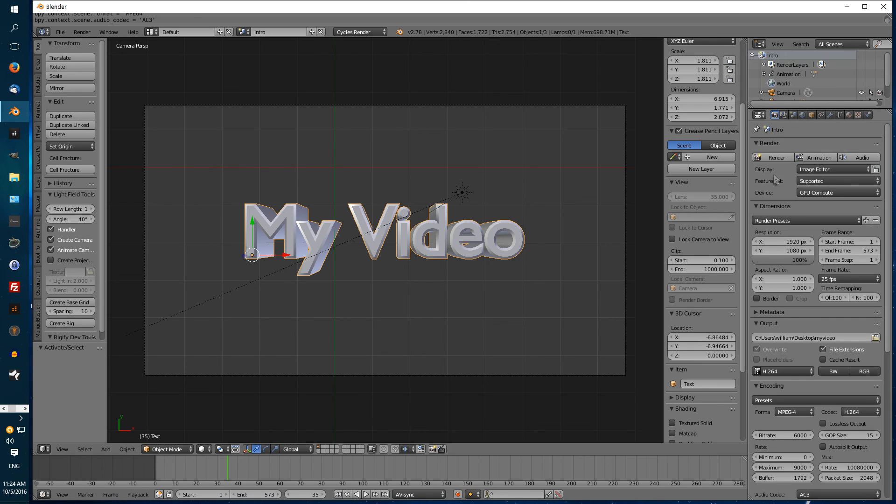
pyautogui.click(821, 158)
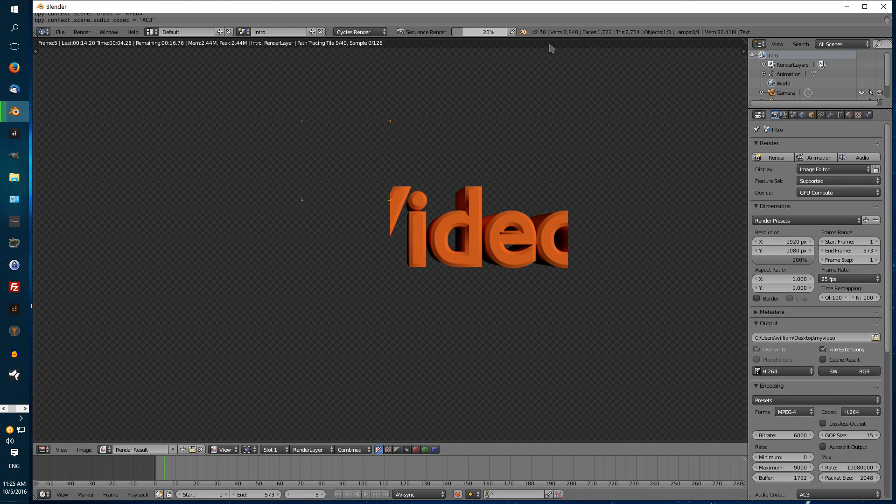
pyautogui.click(512, 32)
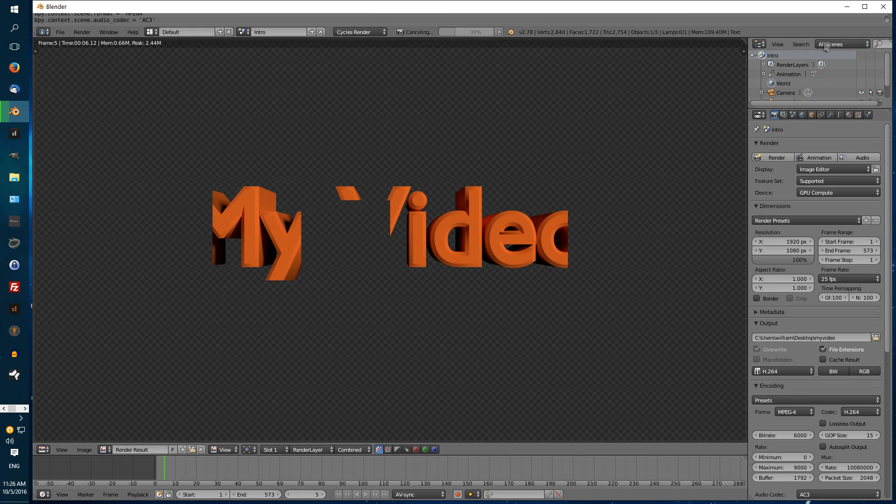